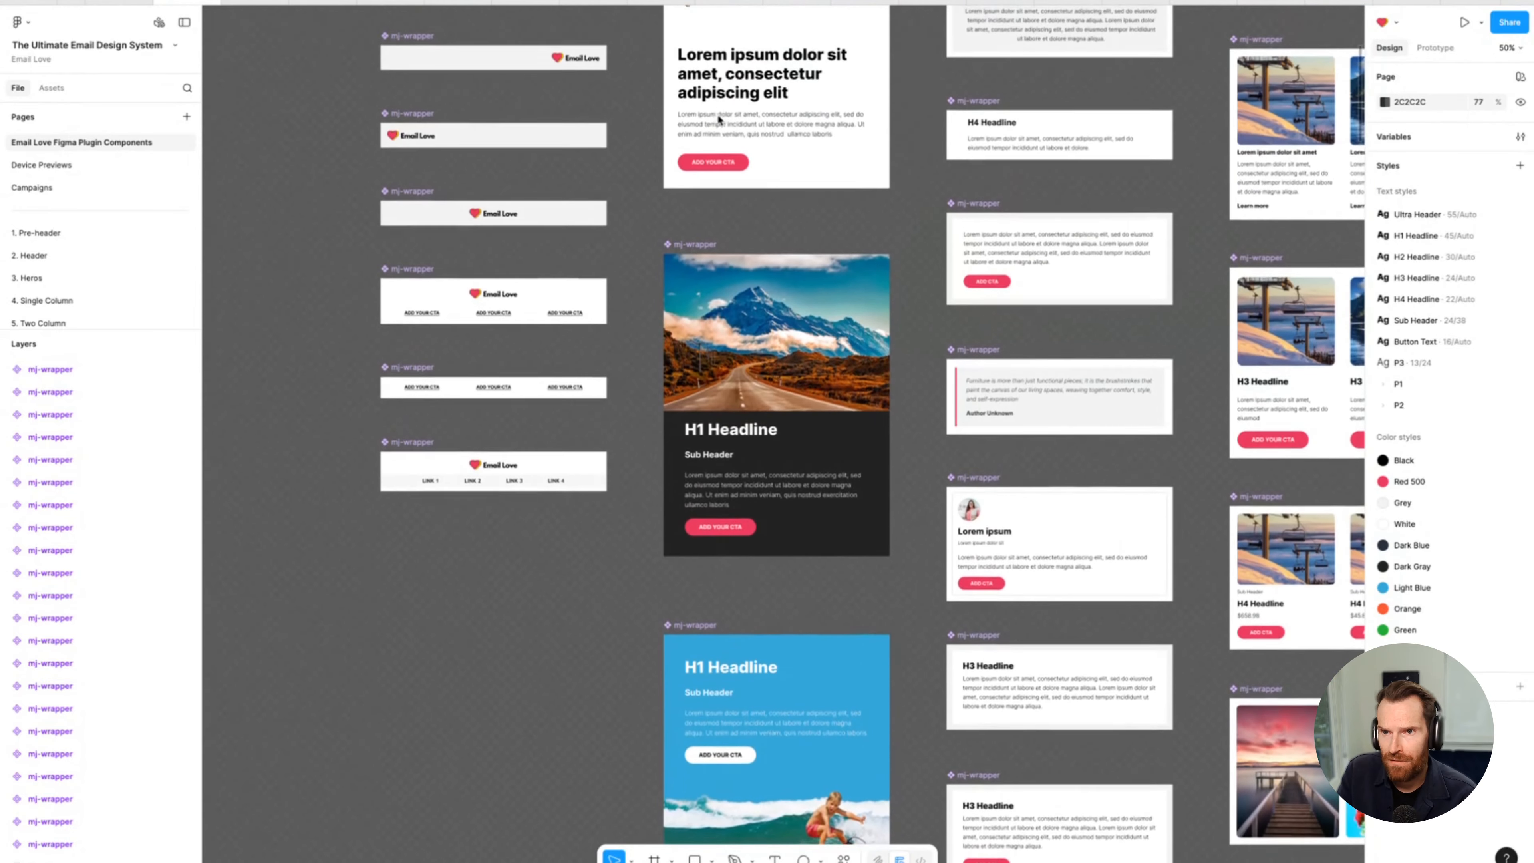
Launch the Email Love → HTML Email Builder plugin and position its window beside an empty canvas area.
{"action": "scroll", "coordinate": [733, 163], "scroll_direction": "down", "scroll_amount": 5}
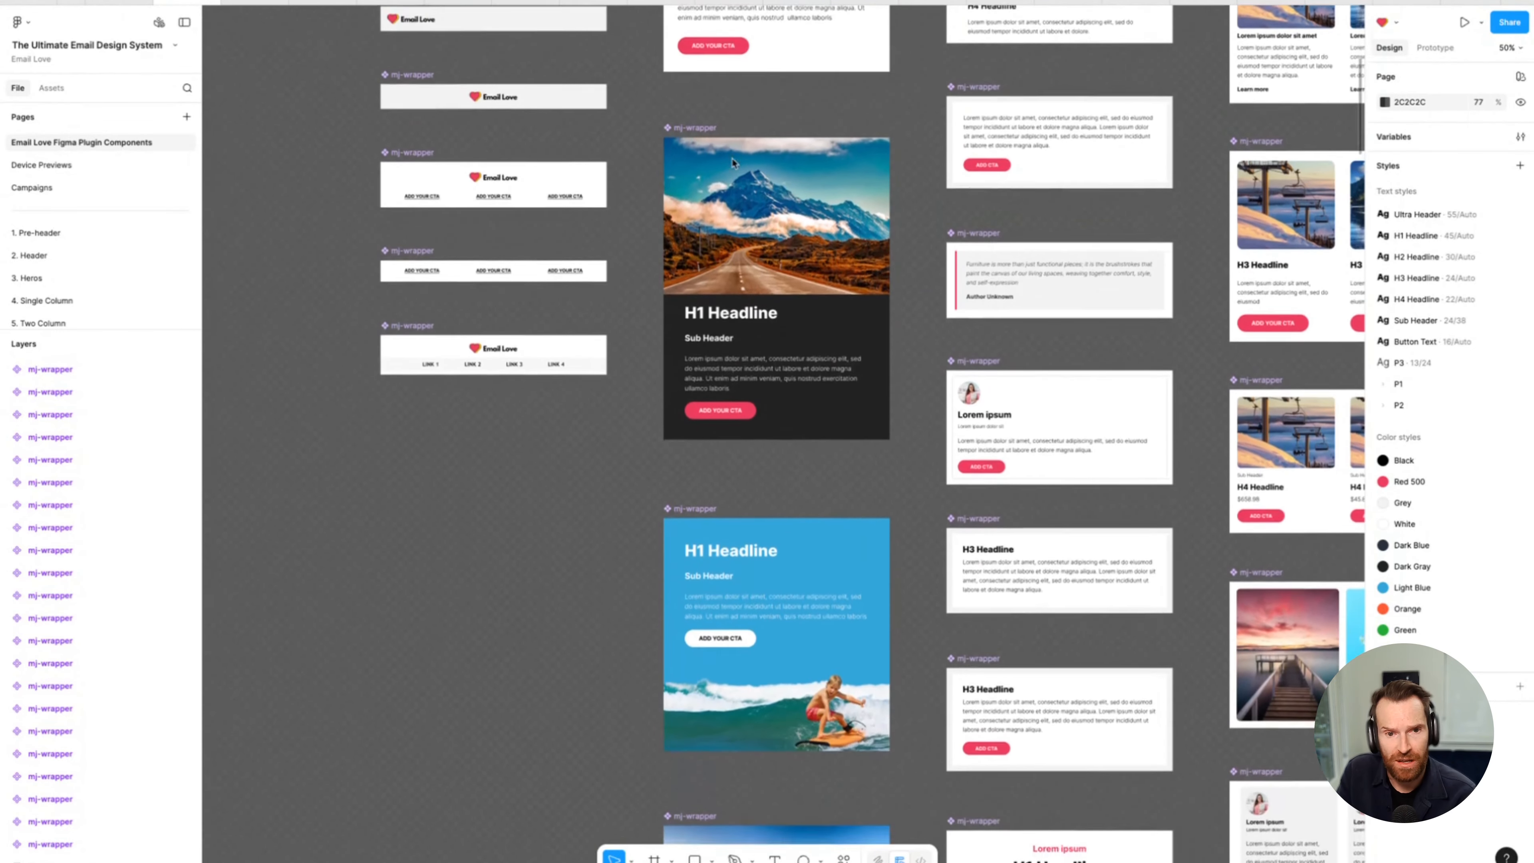
{"action": "scroll", "coordinate": [815, 578], "scroll_direction": "up", "scroll_amount": 1}
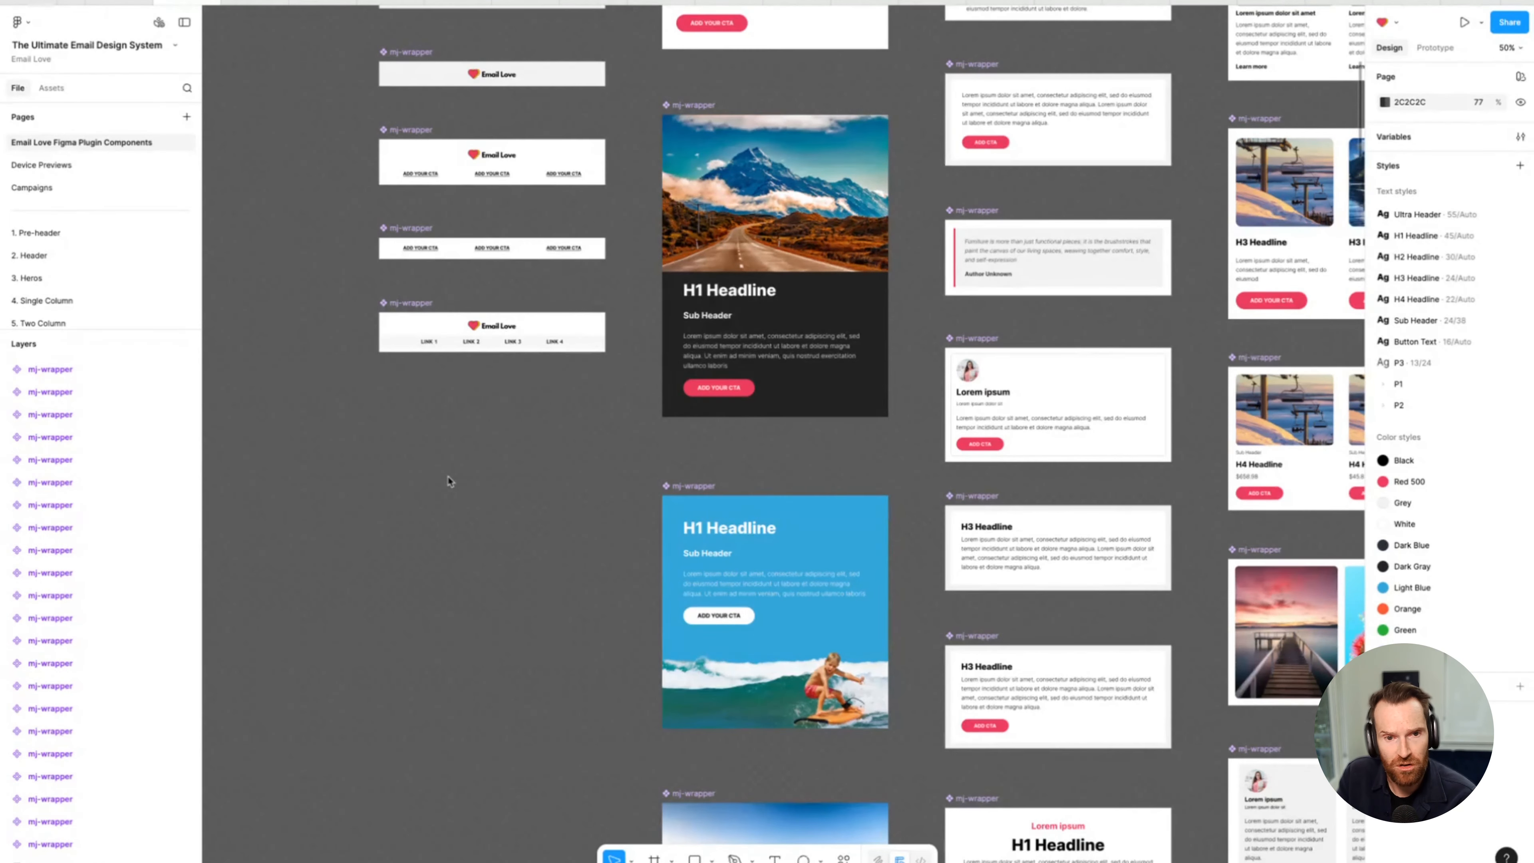
{"action": "scroll", "coordinate": [443, 477], "scroll_direction": "left", "scroll_amount": 10}
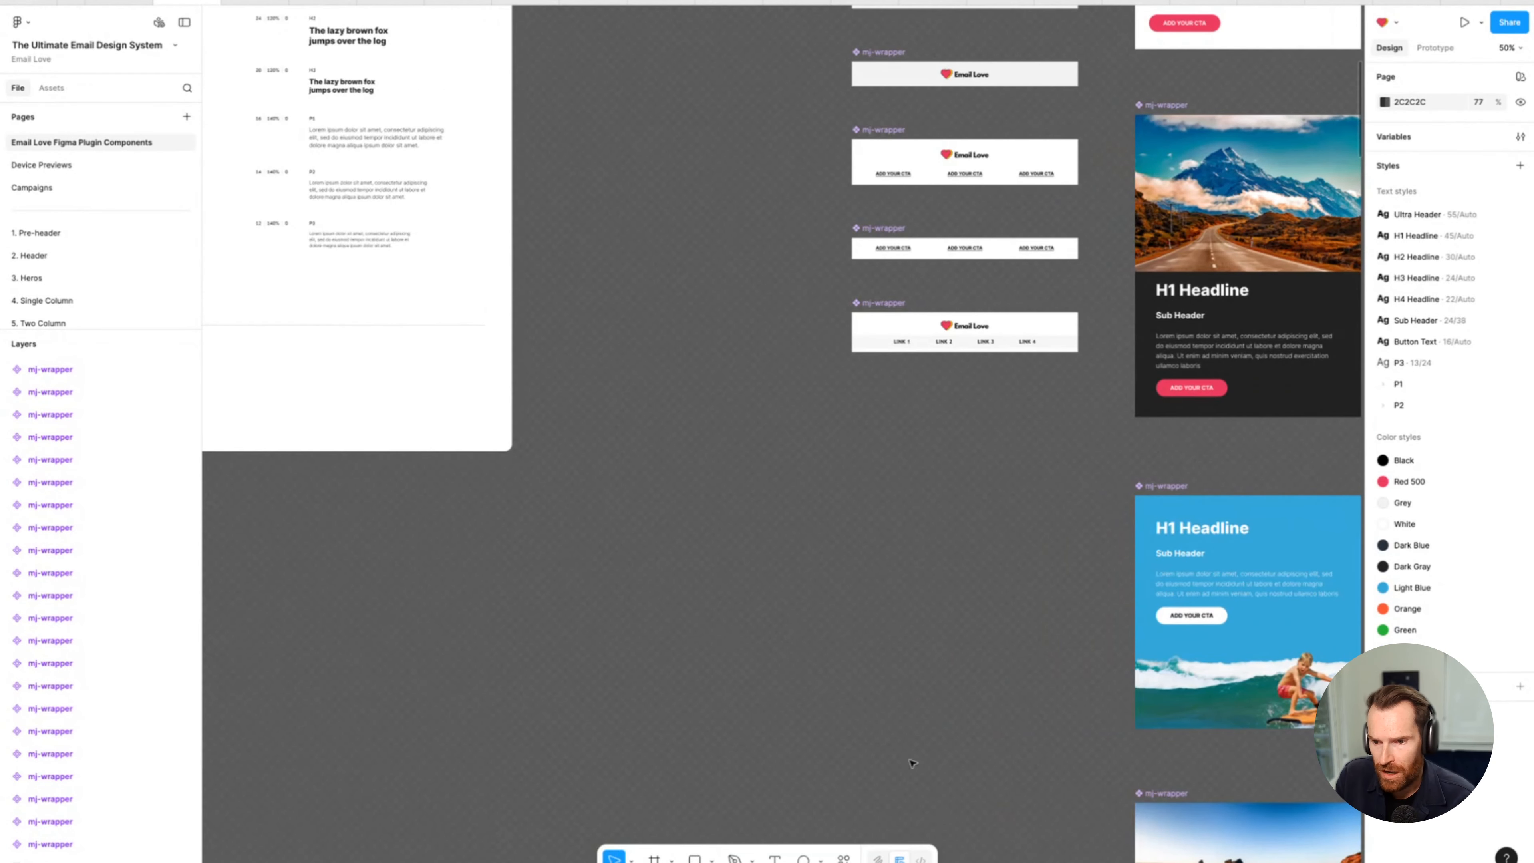
{"action": "left_click", "coordinate": [843, 857]}
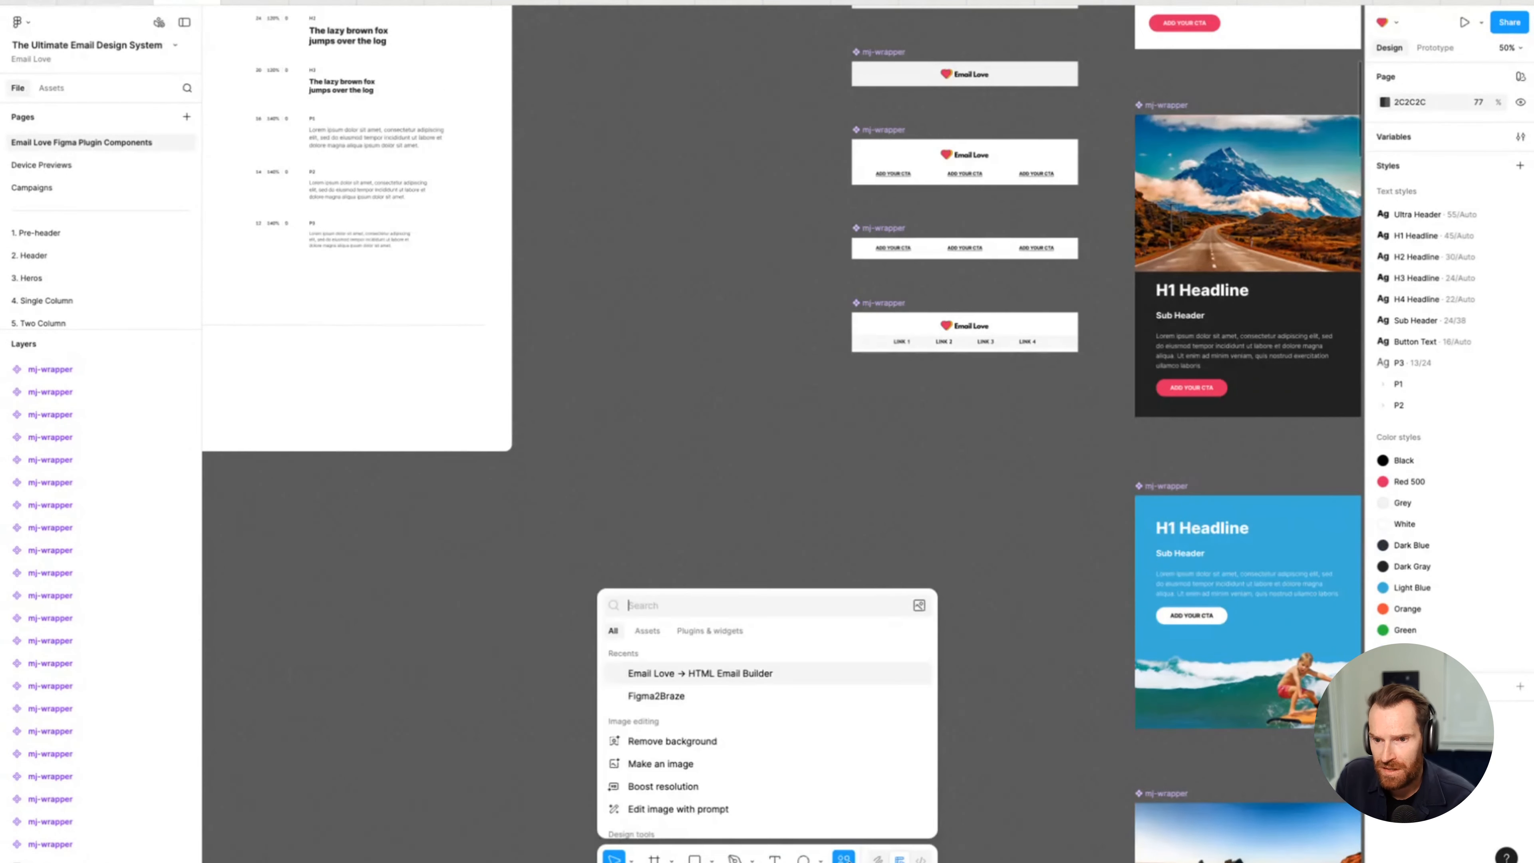
{"action": "left_click", "coordinate": [687, 673]}
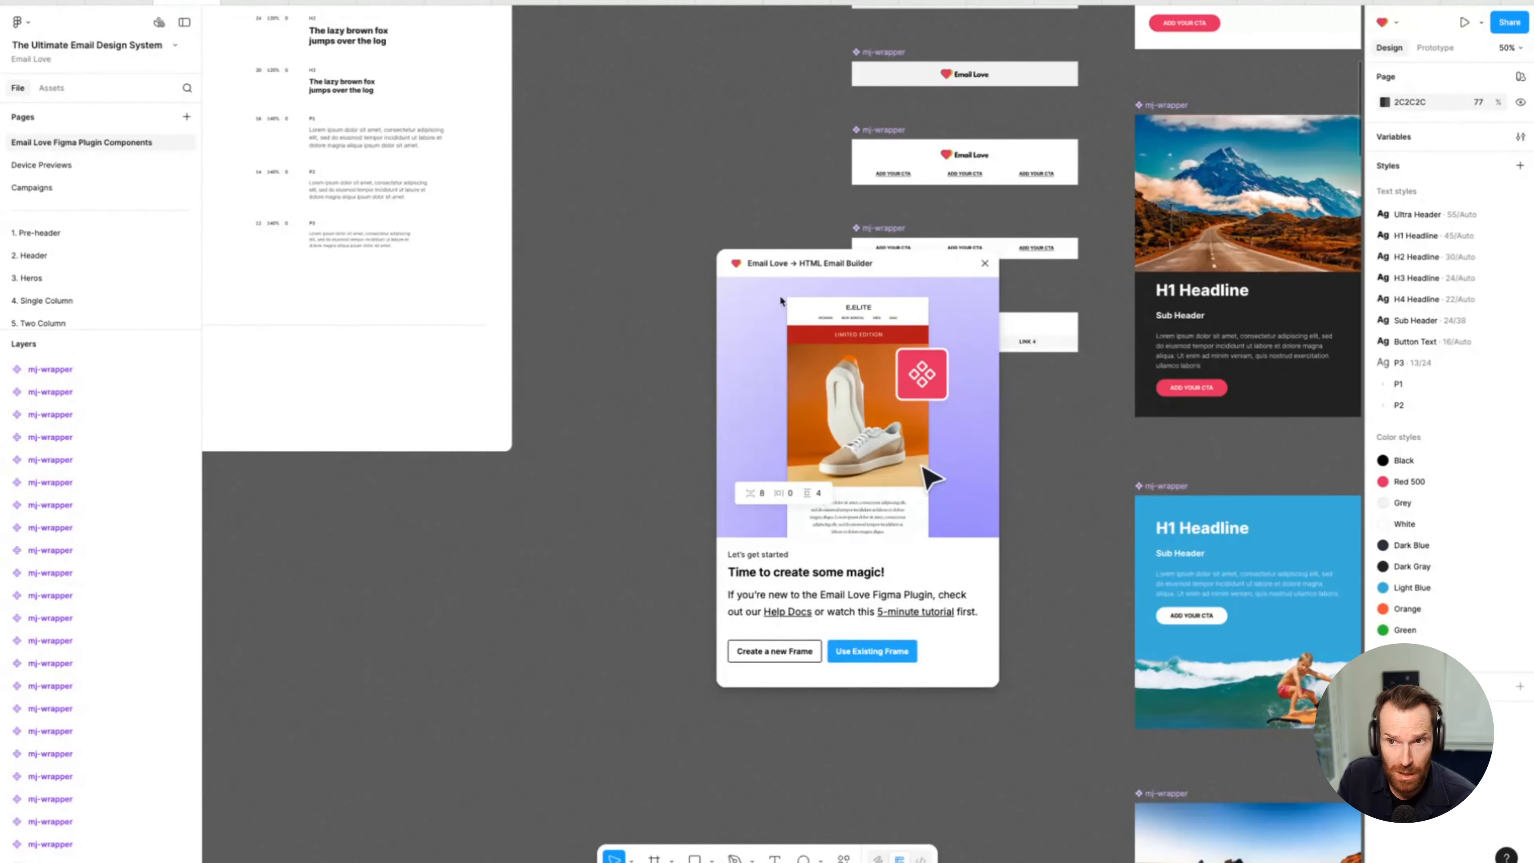
{"action": "left_click_drag", "start_coordinate": [819, 265], "coordinate": [927, 349]}
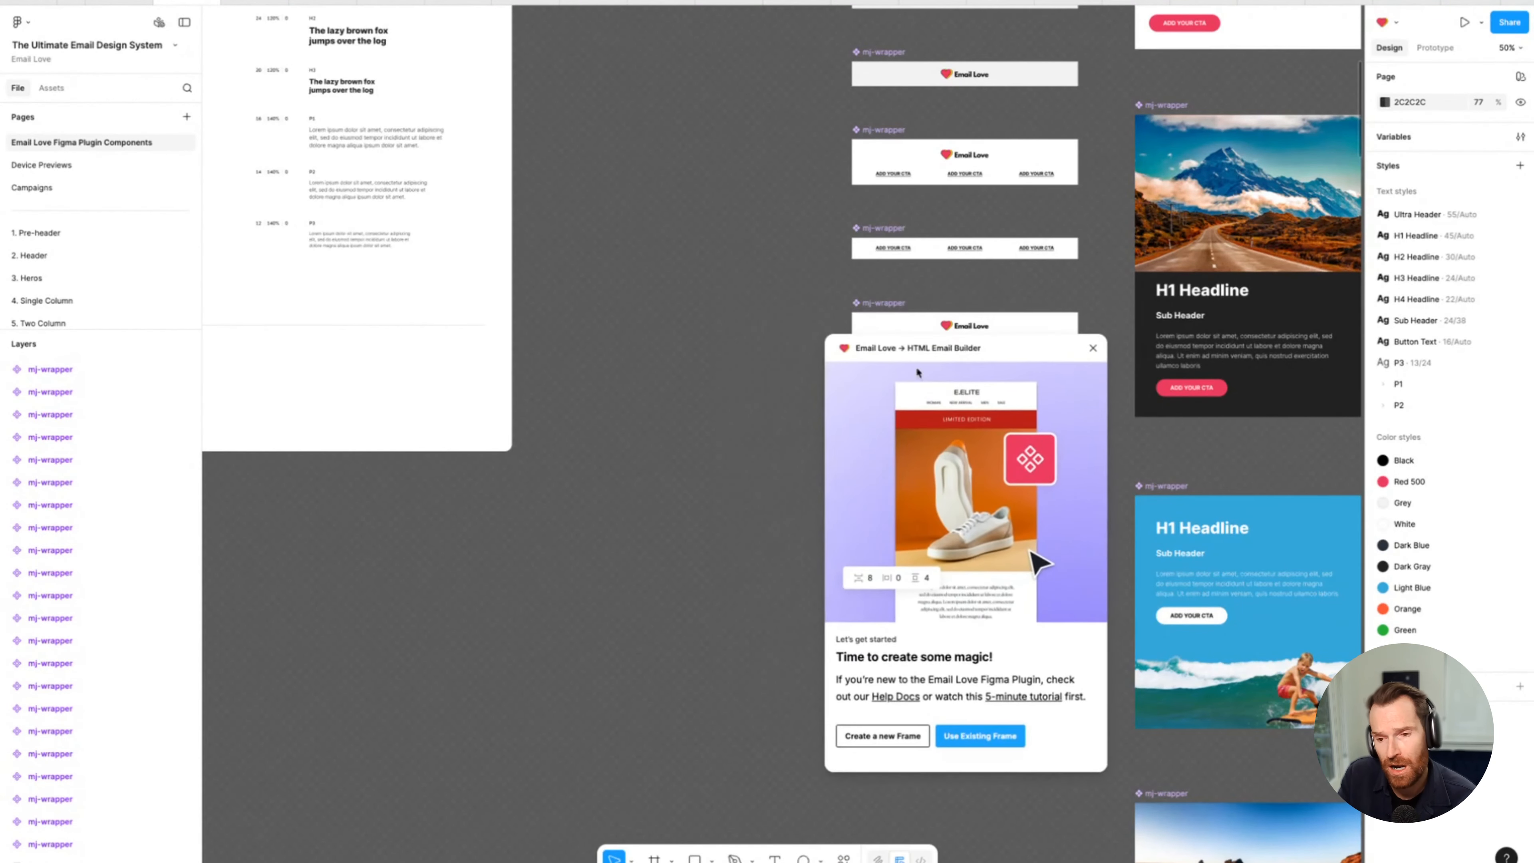
Create a new EmailLove frame with the plugin and place it on the empty canvas beside the plugin window.
{"action": "scroll", "coordinate": [630, 548], "scroll_direction": "down", "scroll_amount": 3}
{"action": "left_click", "coordinate": [876, 733]}
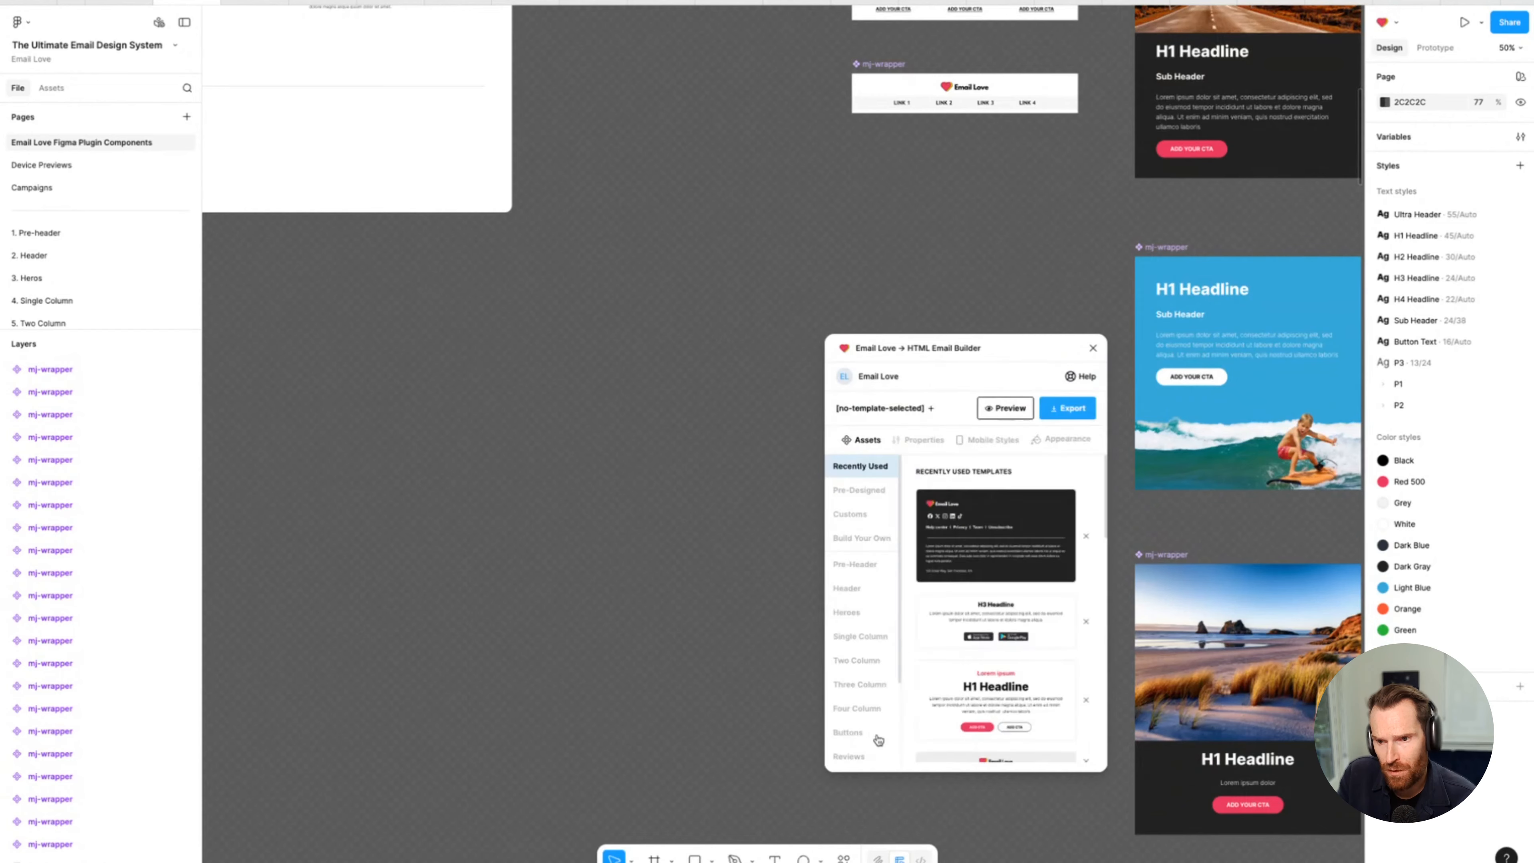
{"action": "left_click_drag", "start_coordinate": [724, 444], "coordinate": [660, 472]}
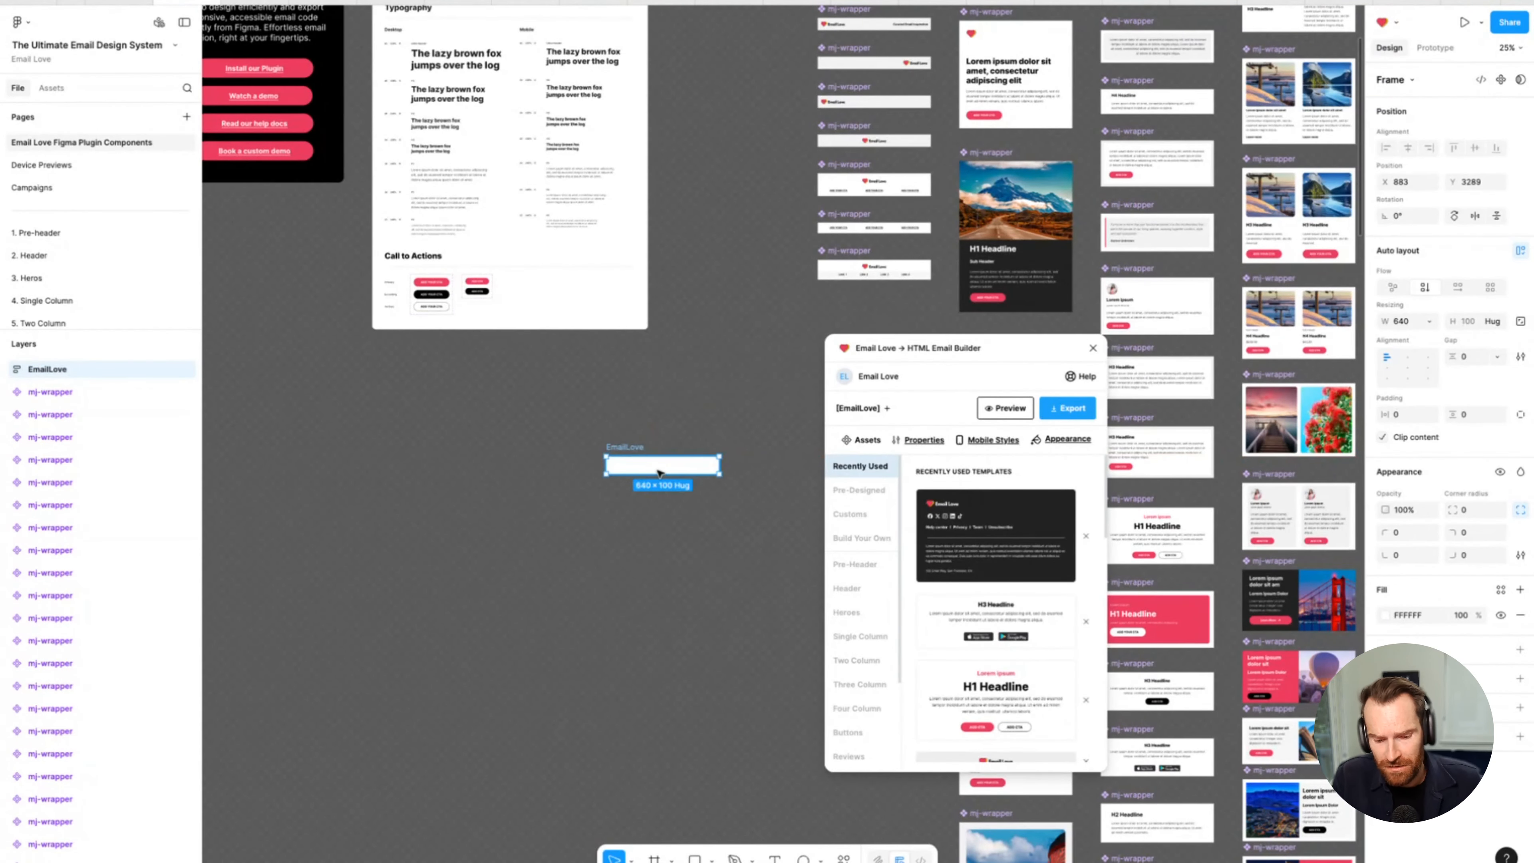
{"action": "key", "text": "ctrl+equal"}
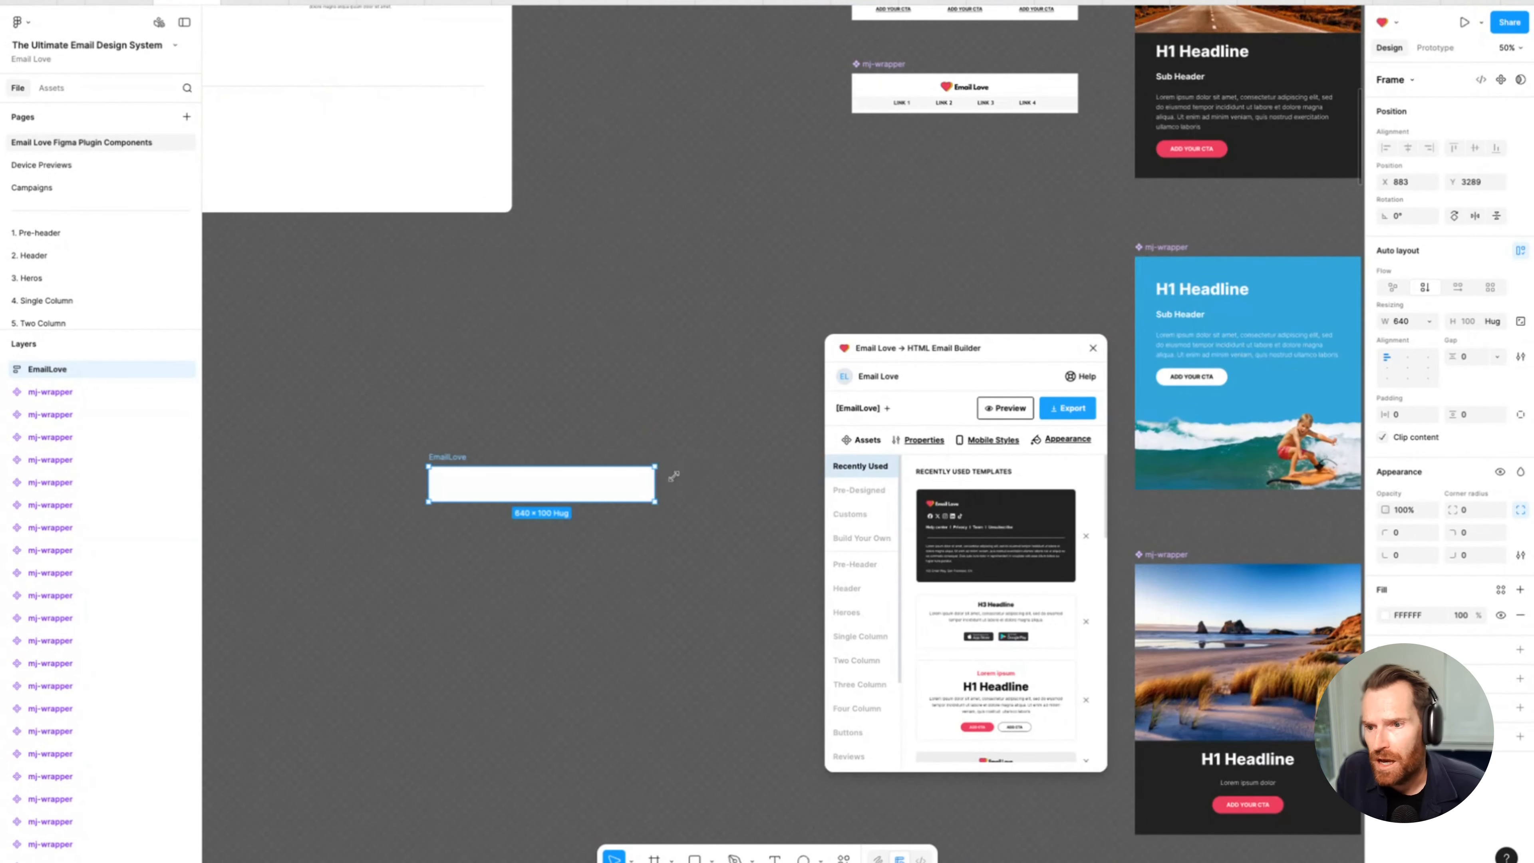
Insert the single centred red button component from the plugin's Buttons category into the EmailLove frame.
{"action": "scroll", "coordinate": [867, 695], "scroll_direction": "down", "scroll_amount": 3}
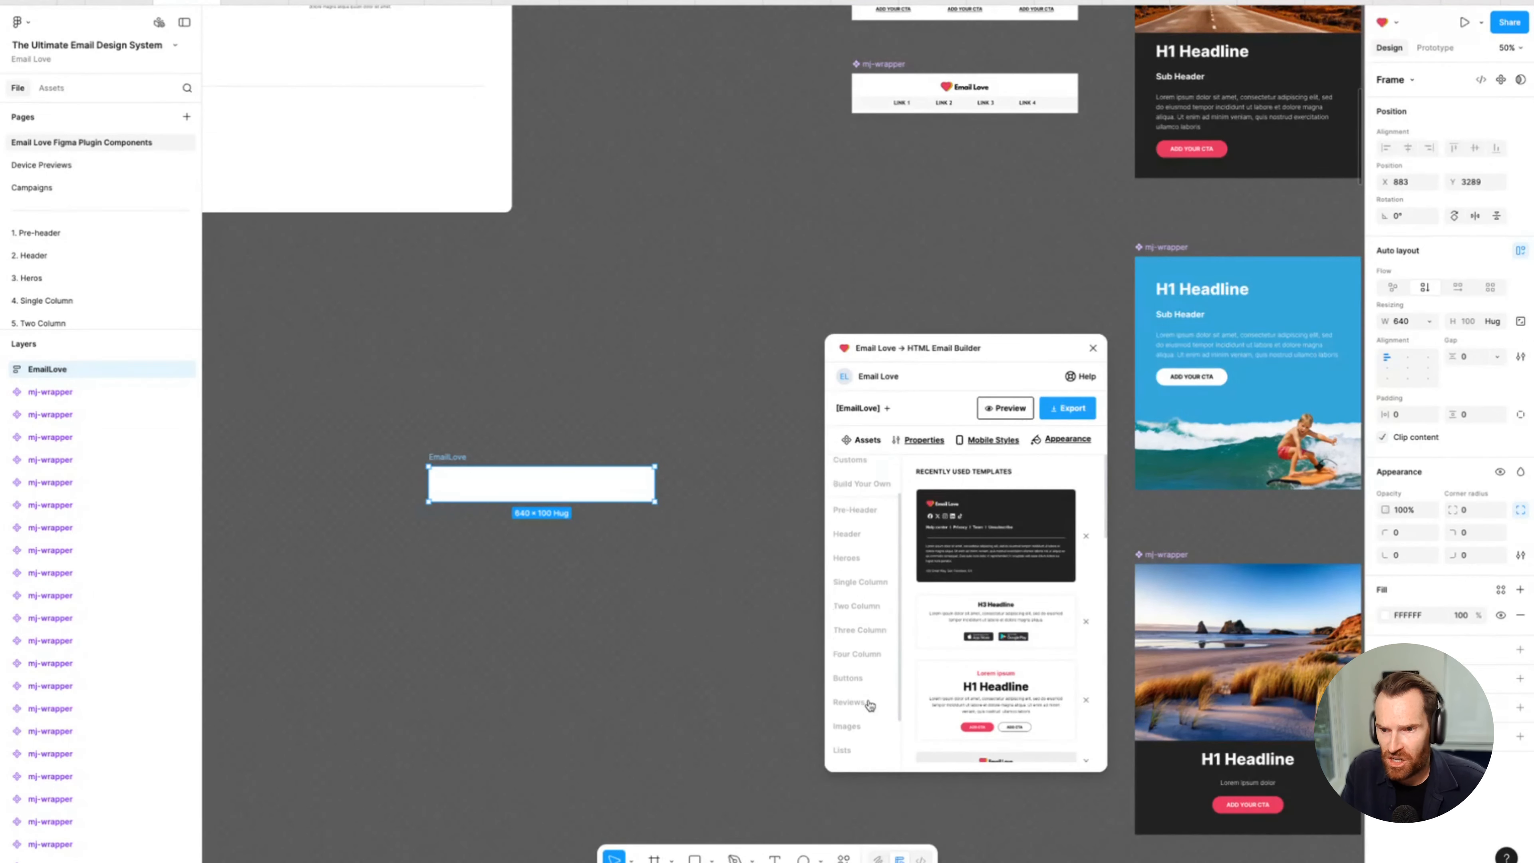
{"action": "left_click", "coordinate": [851, 629]}
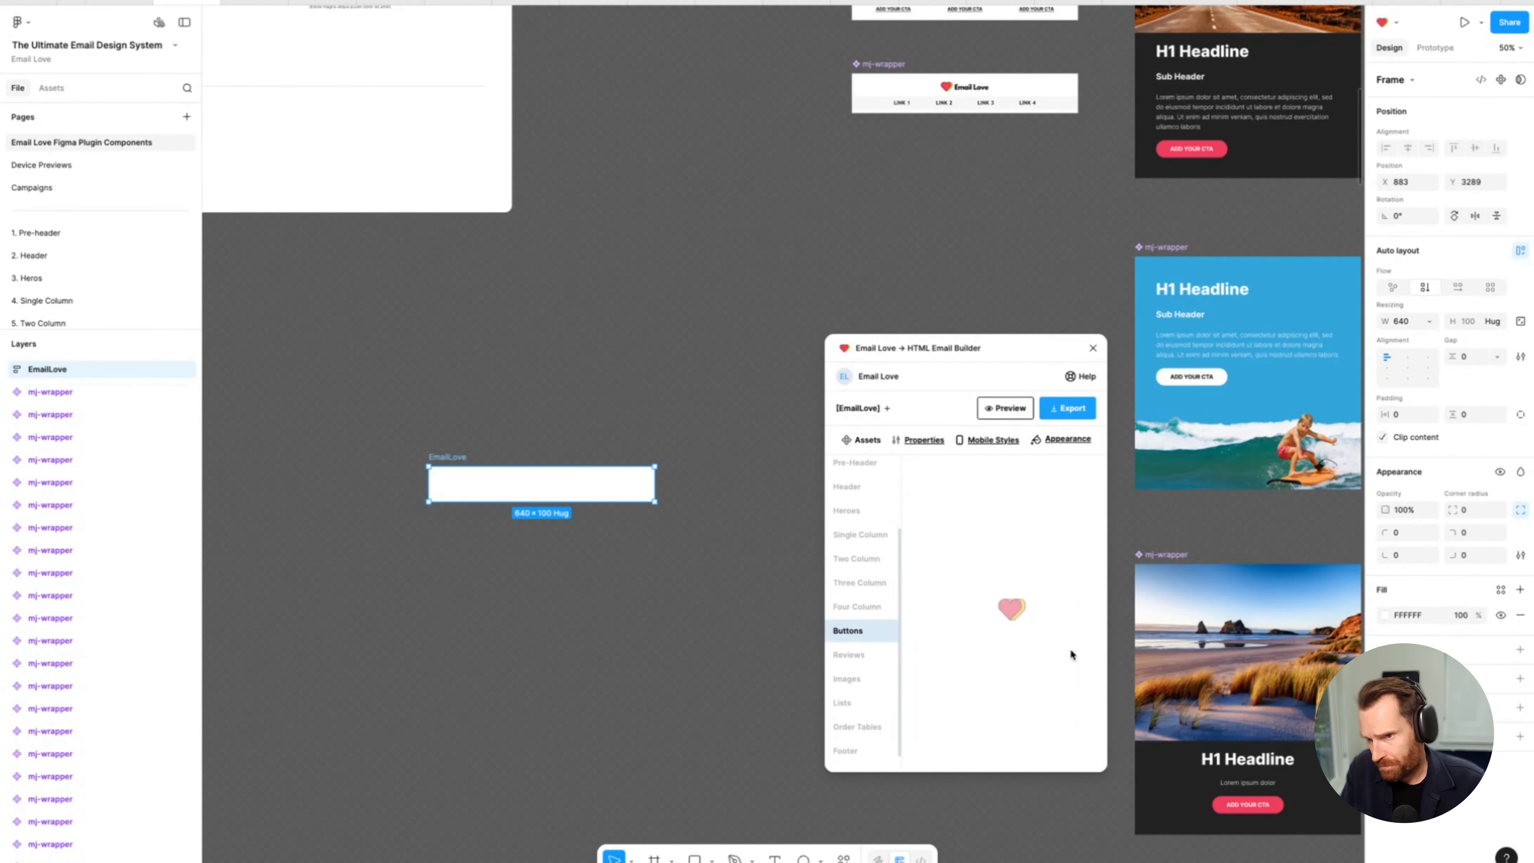
{"action": "scroll", "coordinate": [1028, 553], "scroll_direction": "down", "scroll_amount": 2}
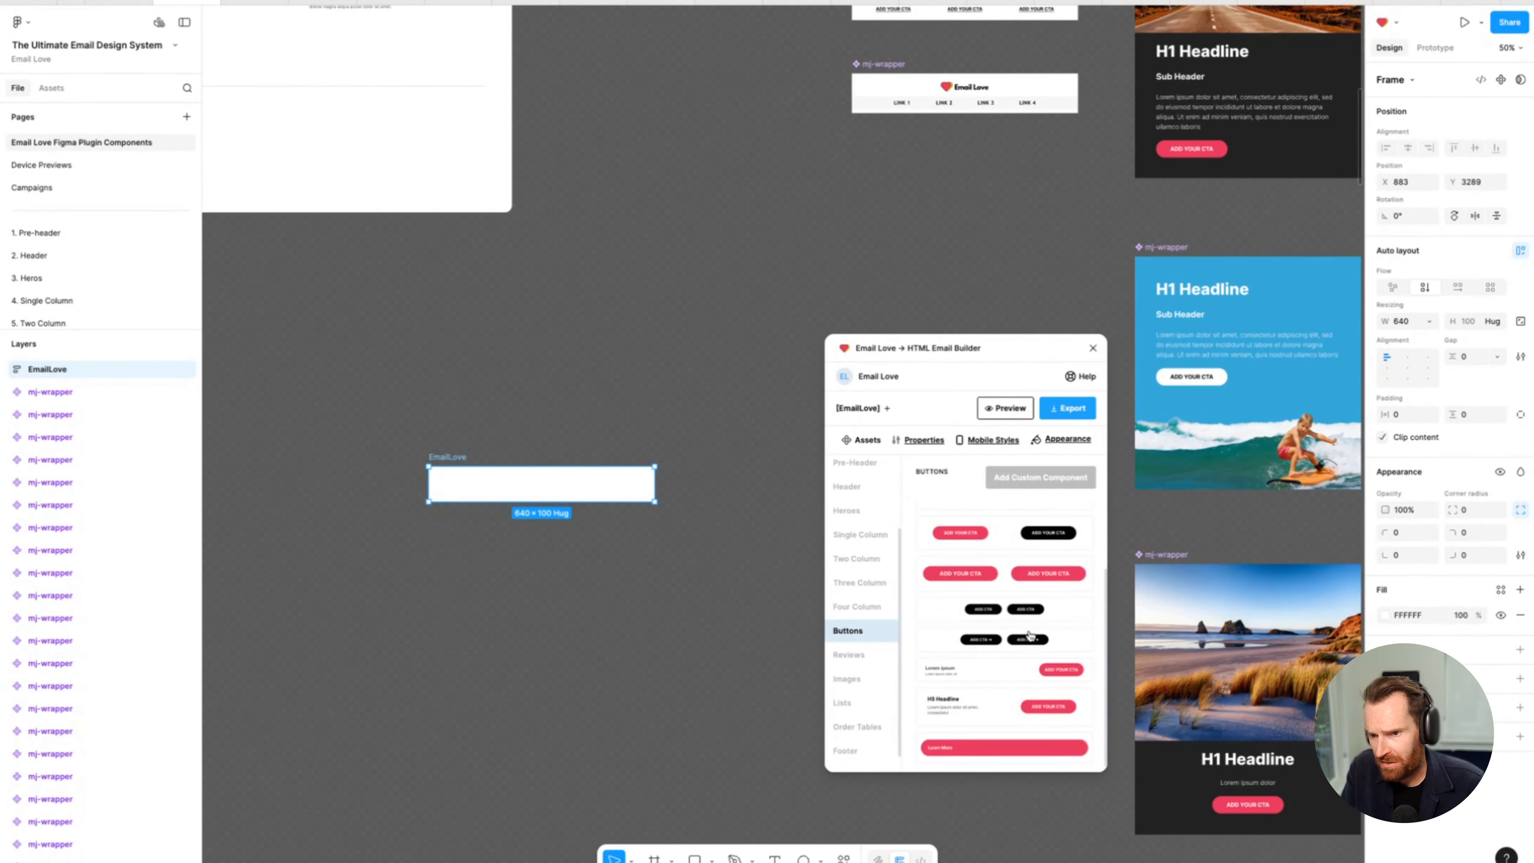
{"action": "scroll", "coordinate": [1032, 598], "scroll_direction": "up", "scroll_amount": 2}
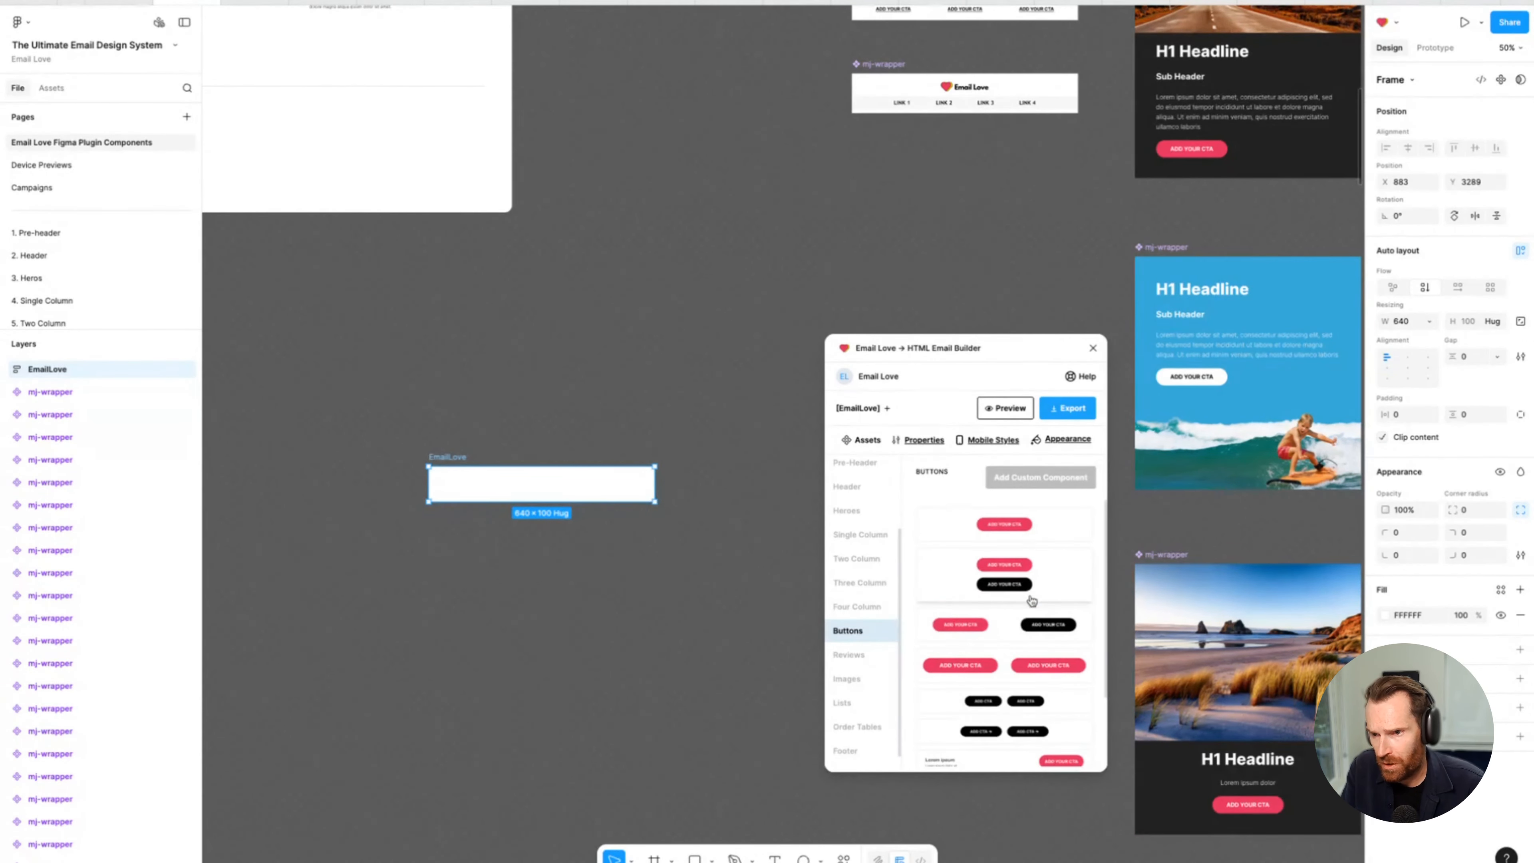
{"action": "left_click", "coordinate": [983, 532]}
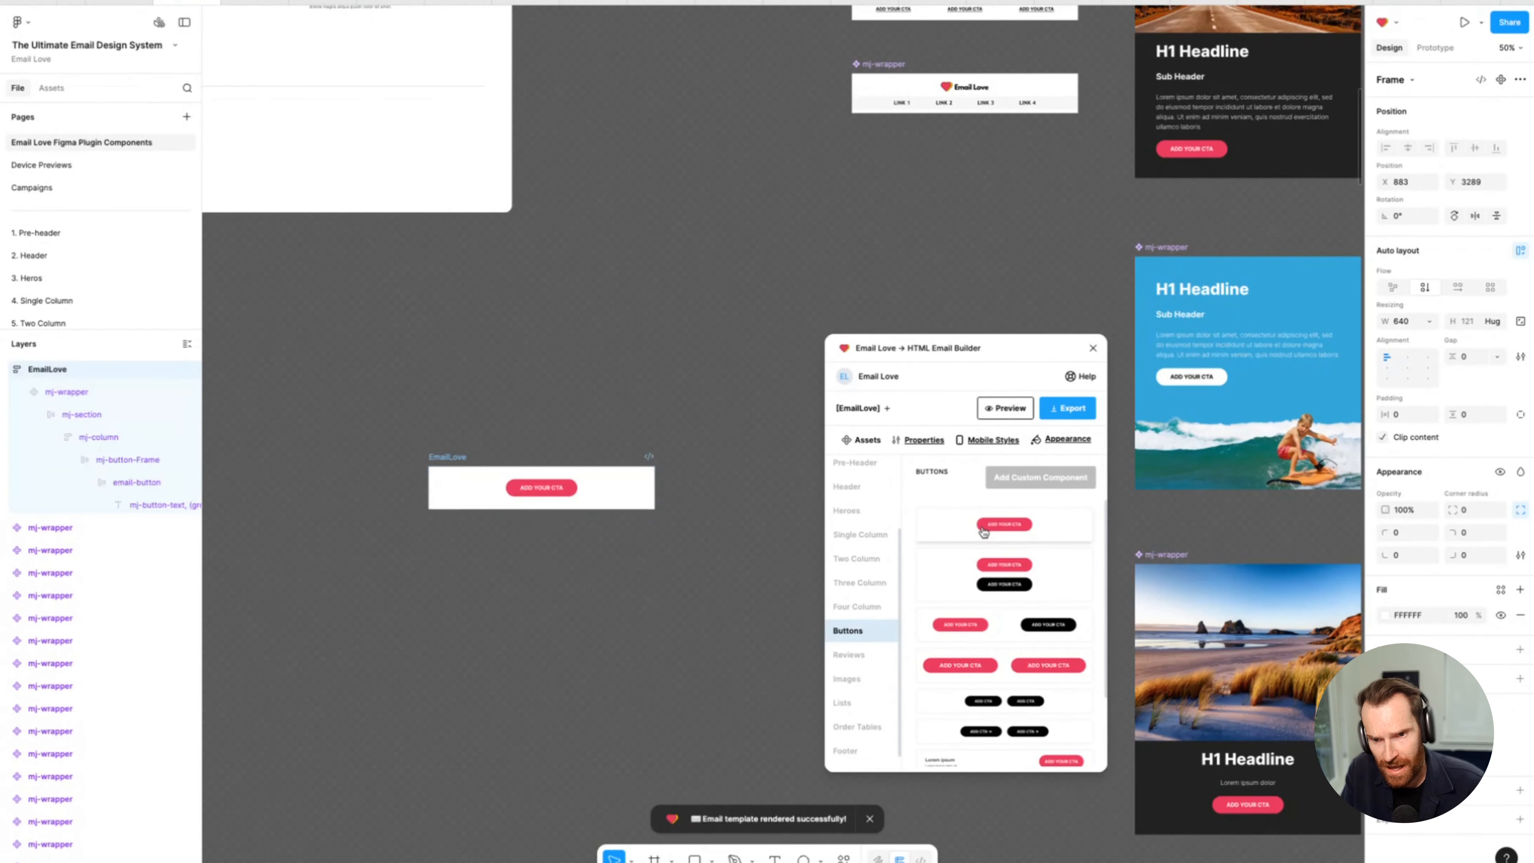
Inspect the inserted button's nested layers, from the mj-button-Frame down to the email-button.
{"action": "left_click", "coordinate": [521, 584]}
{"action": "key", "text": "shift+0"}
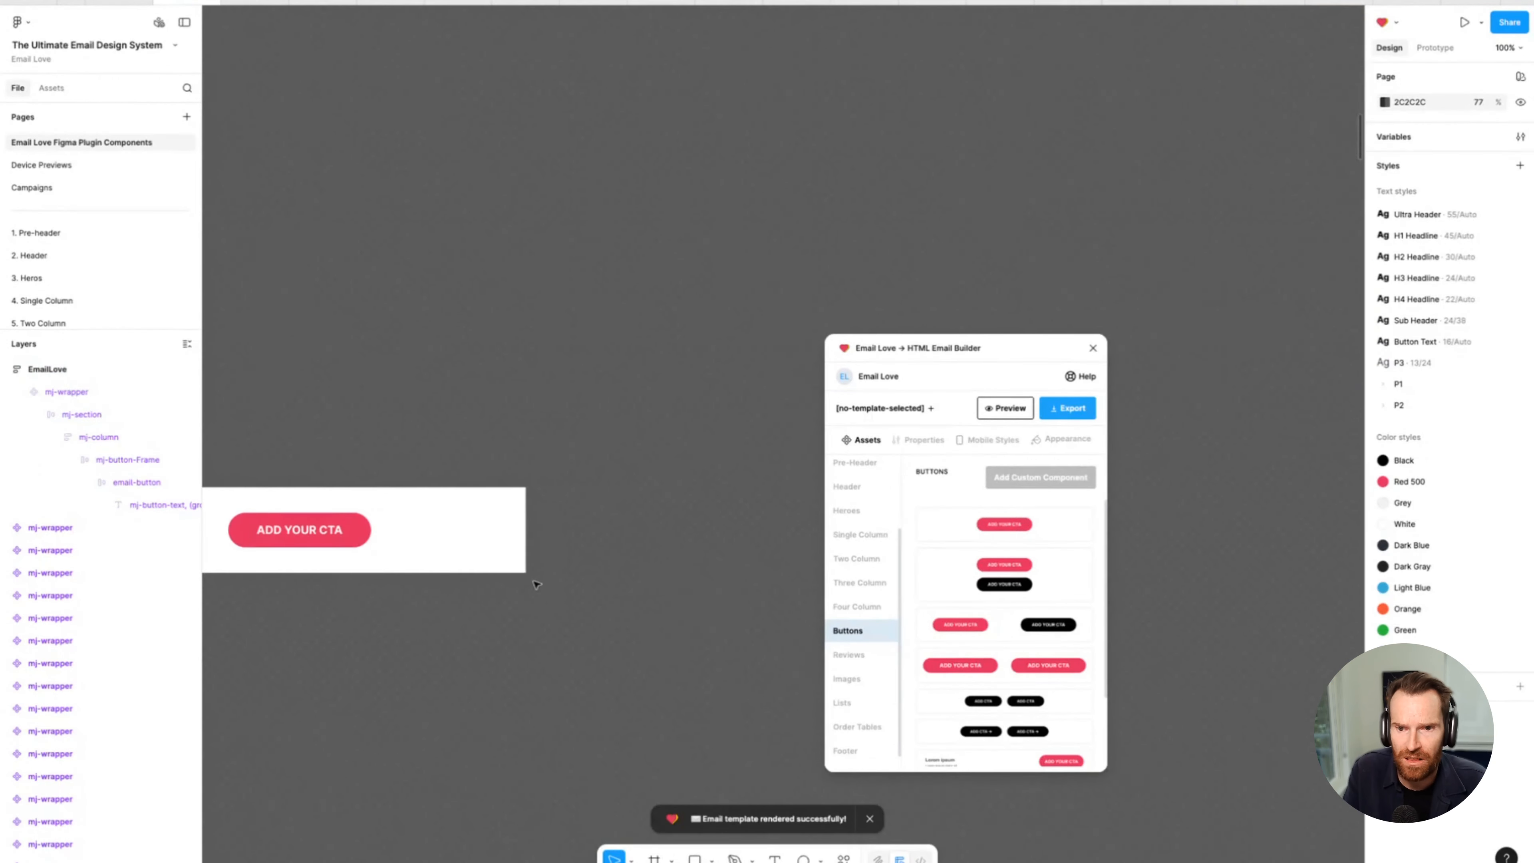
{"action": "scroll", "coordinate": [538, 585], "scroll_direction": "left", "scroll_amount": 5}
{"action": "left_click", "coordinate": [604, 530]}
{"action": "double_click", "coordinate": [602, 526]}
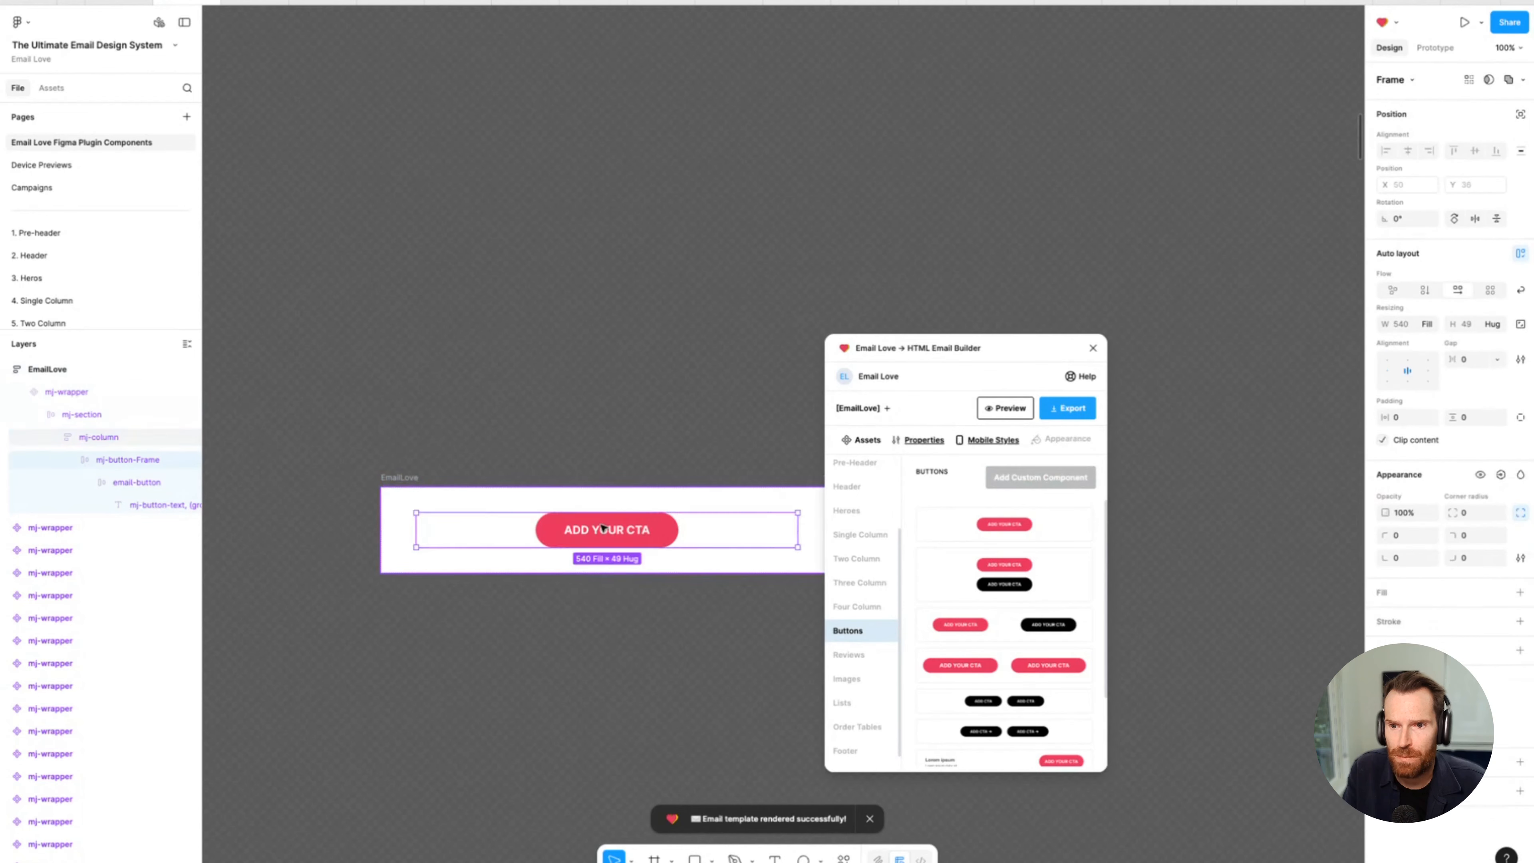
{"action": "double_click", "coordinate": [602, 526]}
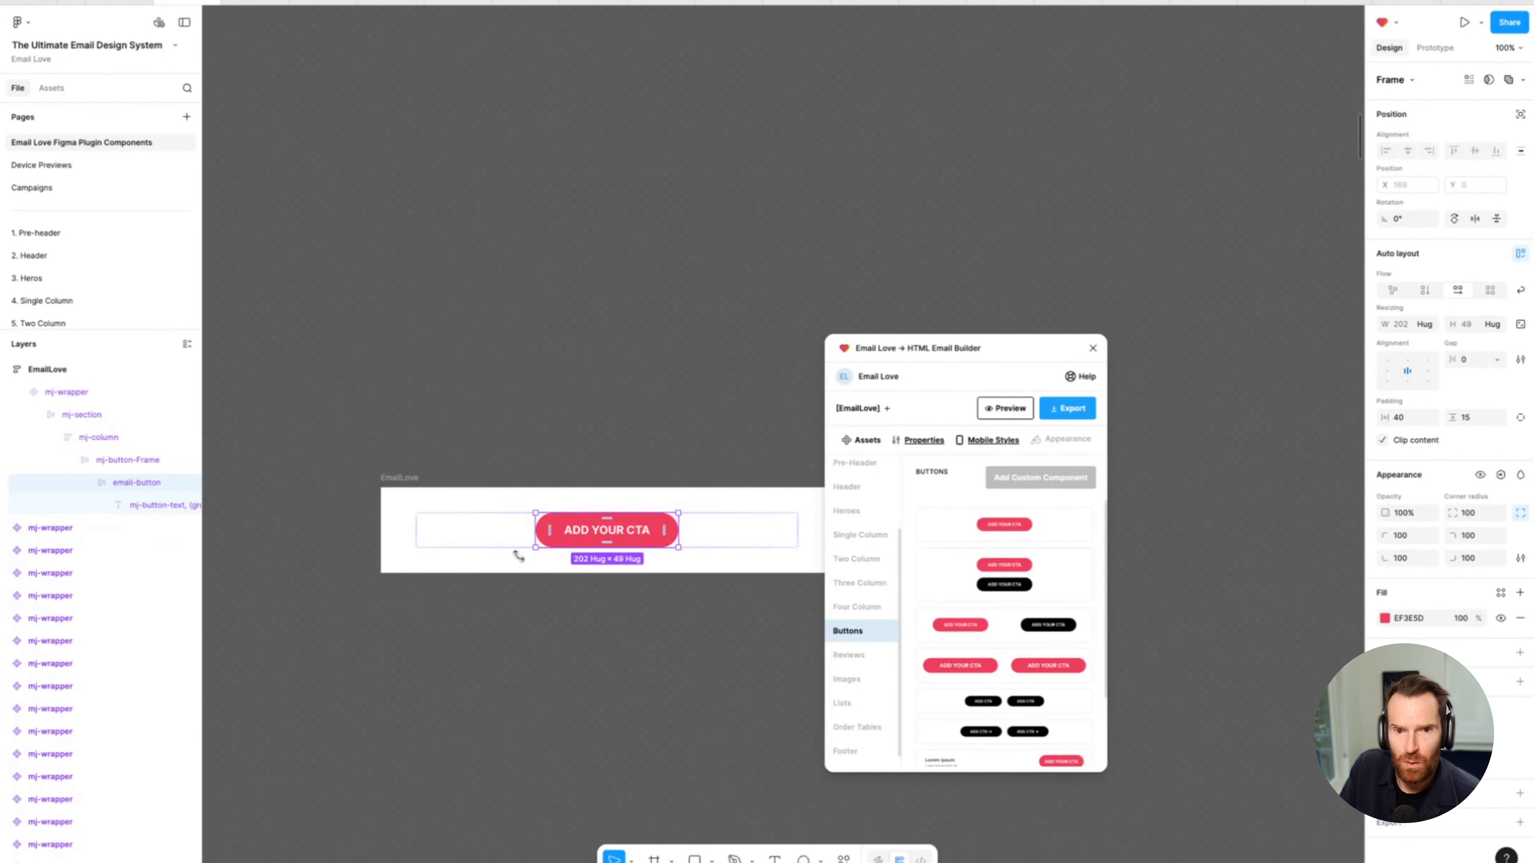
Try a vertical padding of 20 on the mj-button-Frame and reset it to 0.
{"action": "left_click", "coordinate": [115, 461]}
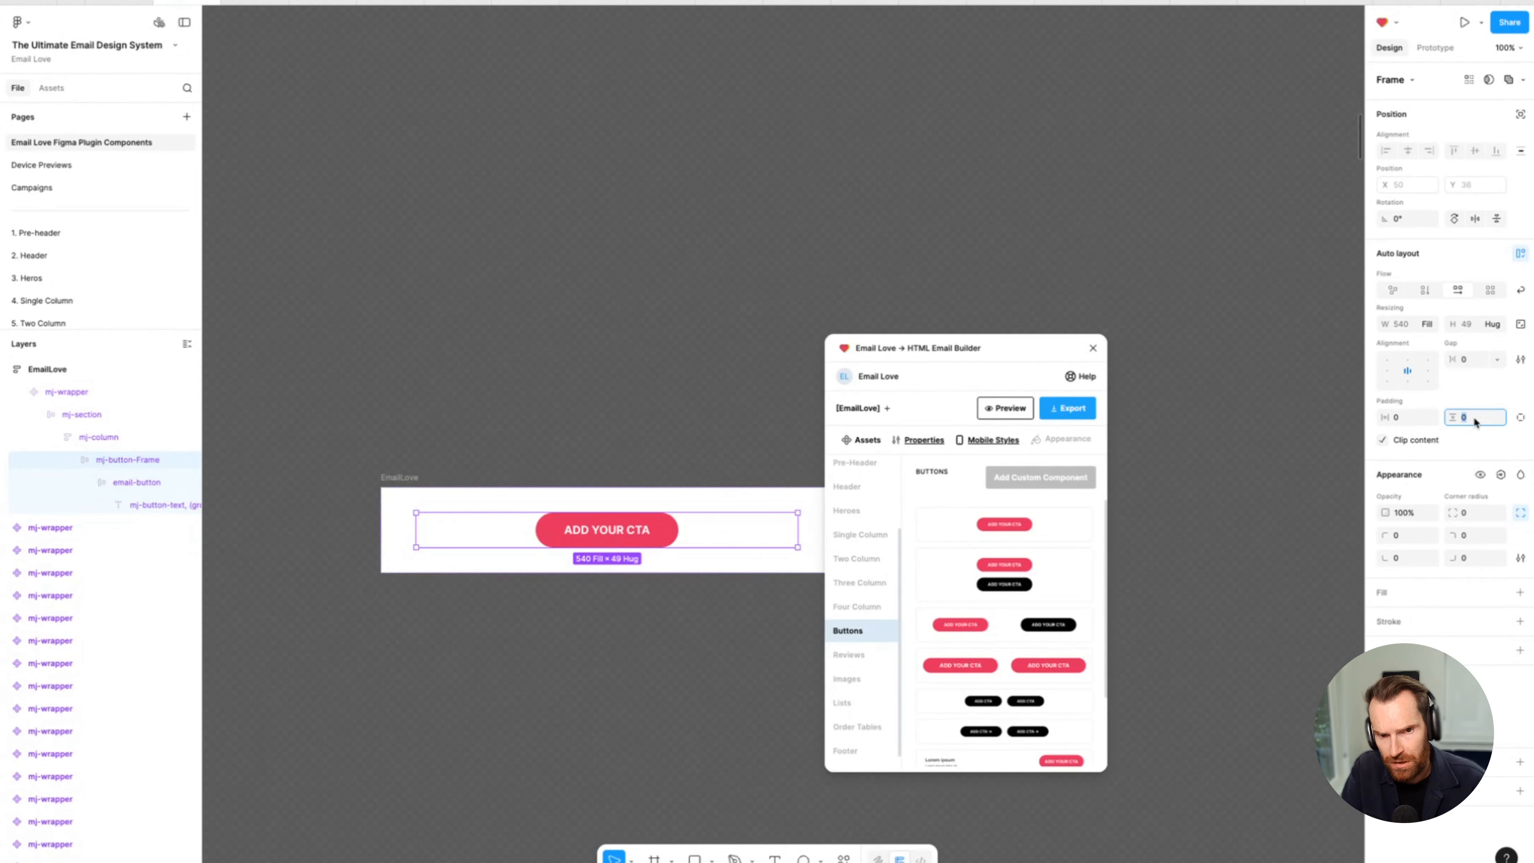
{"action": "type", "text": "20"}
{"action": "key", "text": "Return"}
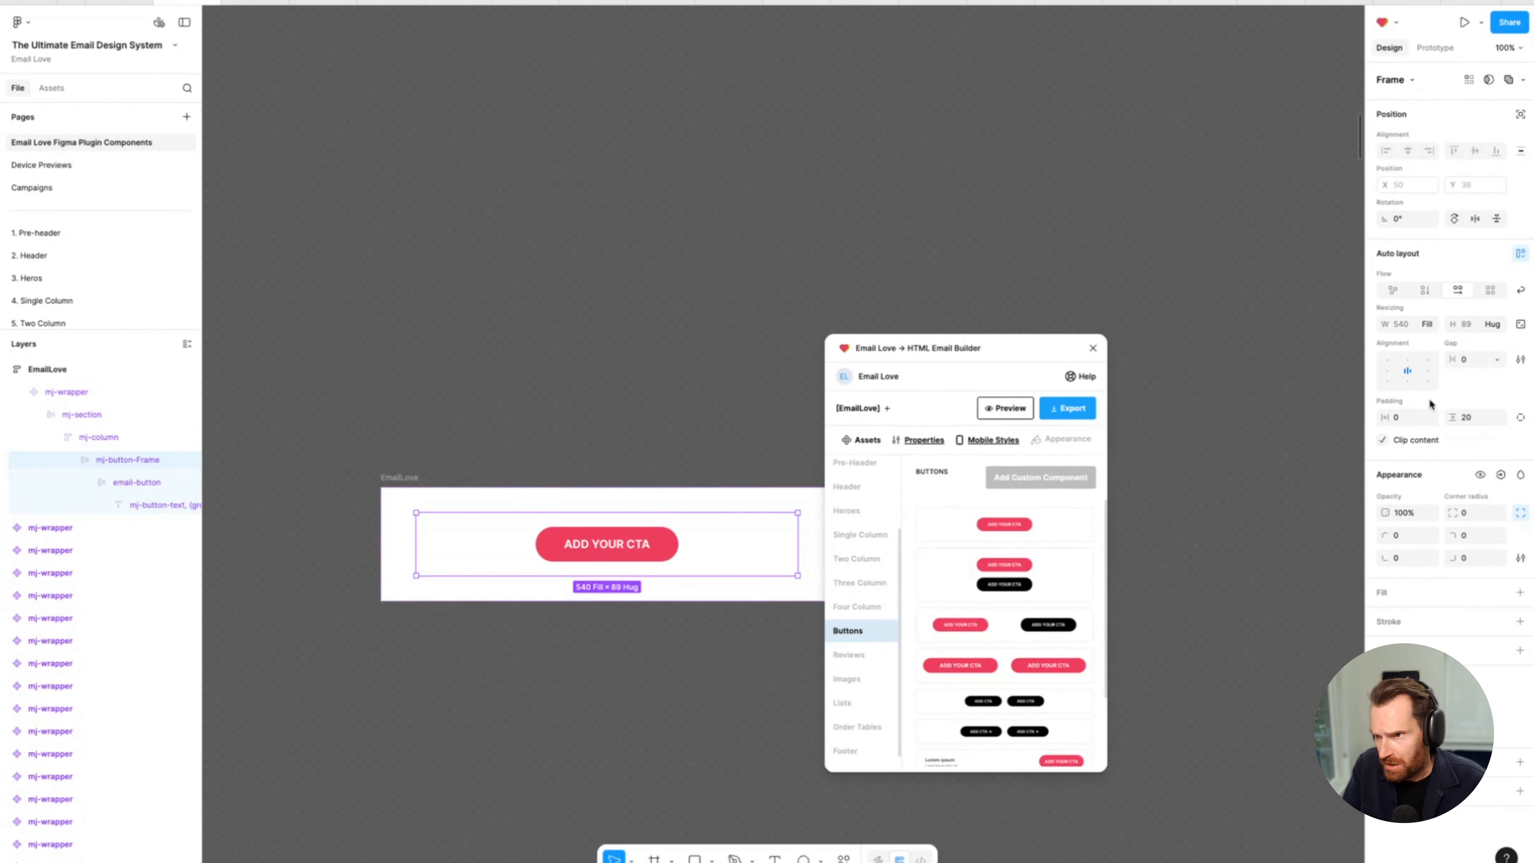
{"action": "left_click", "coordinate": [1471, 416]}
{"action": "type", "text": "0"}
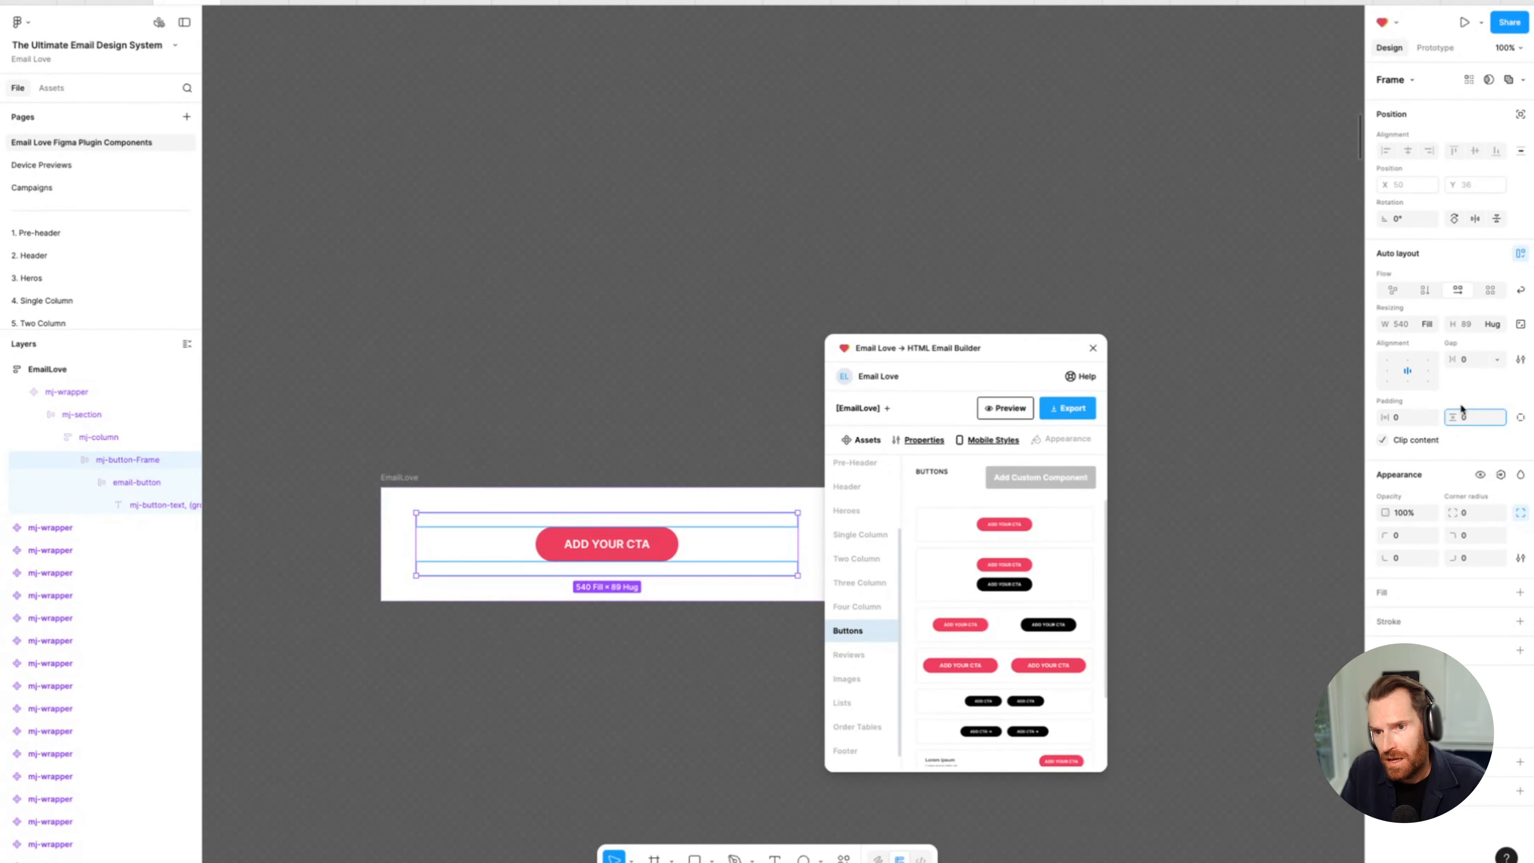
{"action": "key", "text": "Return"}
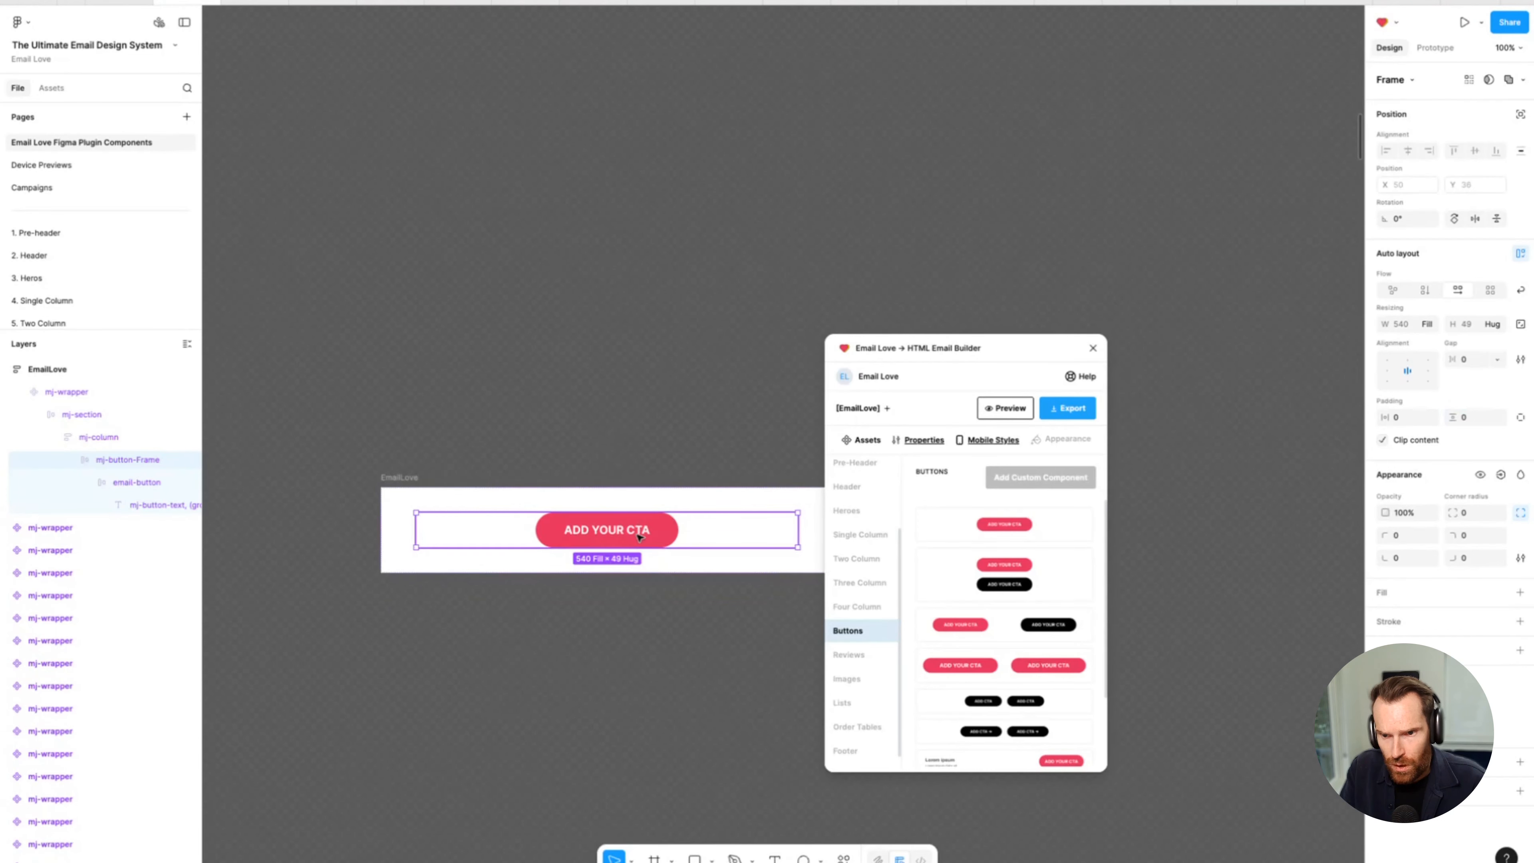
Set the horizontal padding of the email-button inside the mj-button-Frame to 60.
{"action": "double_click", "coordinate": [639, 535]}
{"action": "double_click", "coordinate": [638, 535]}
{"action": "left_click", "coordinate": [544, 533]}
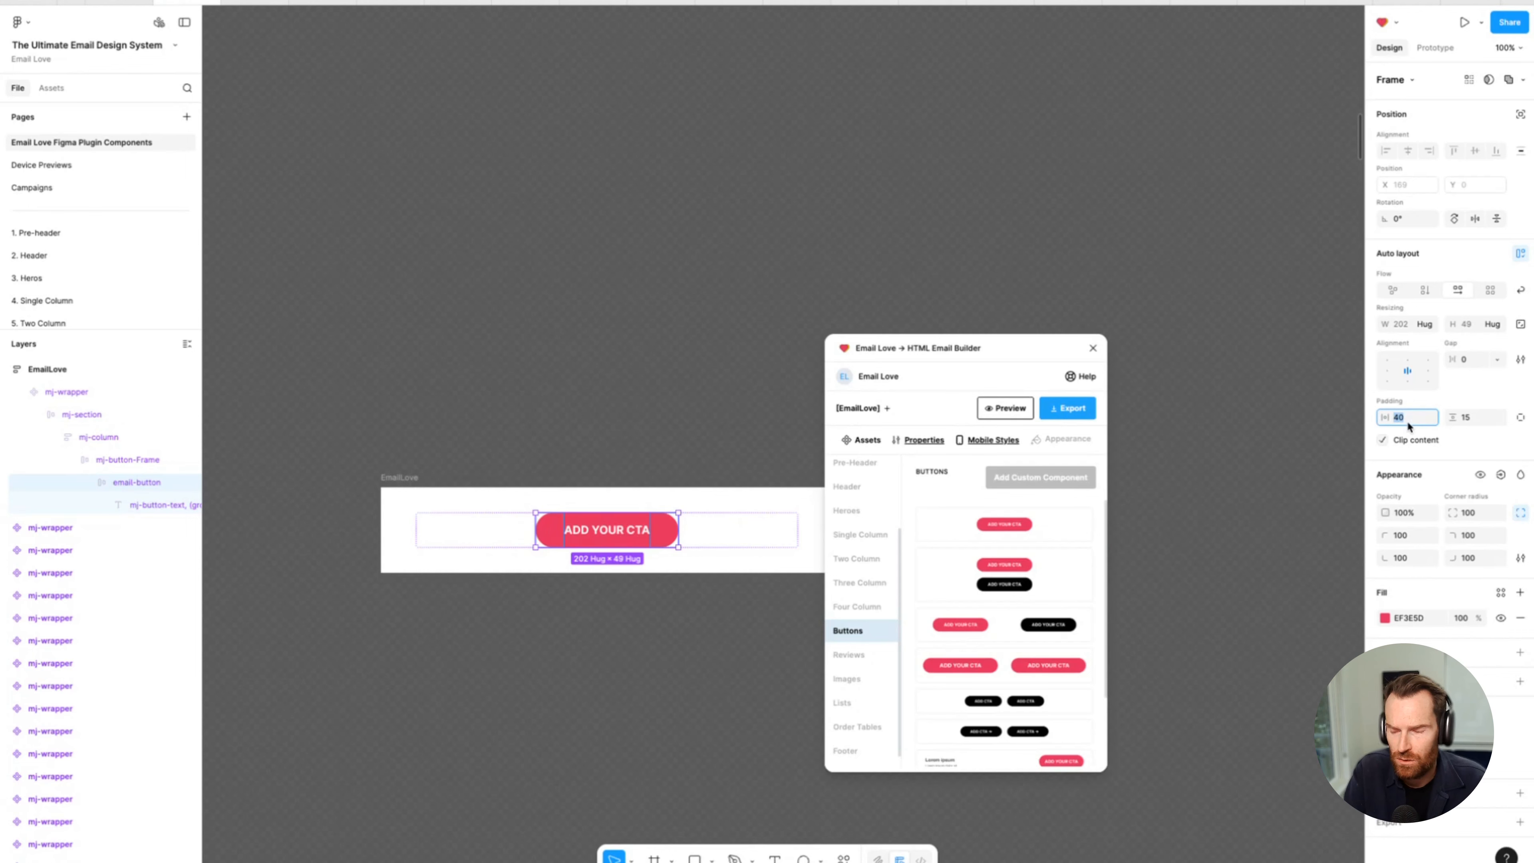
{"action": "type", "text": "60"}
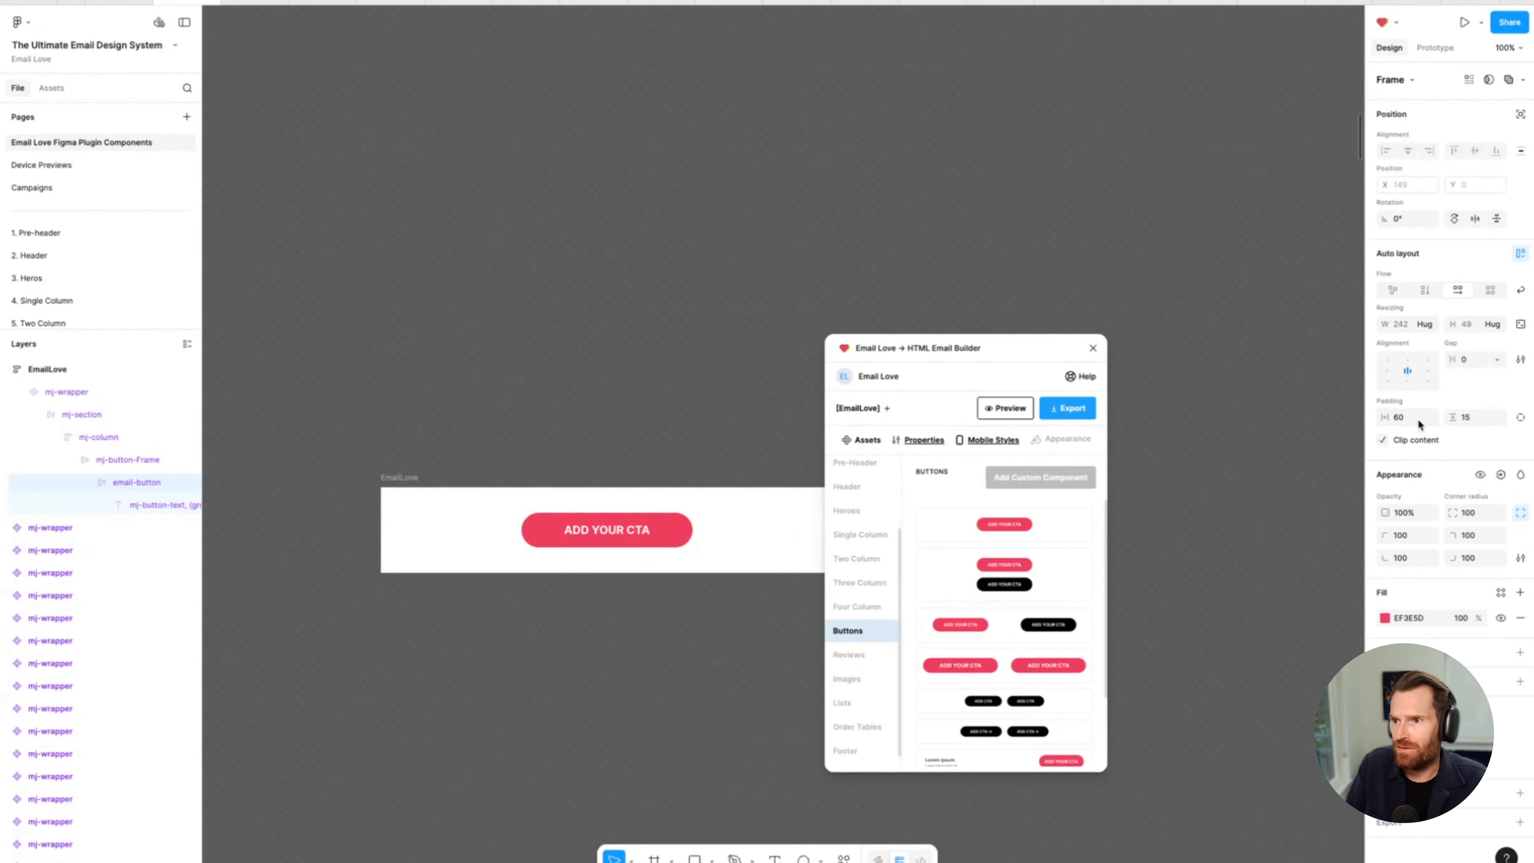
{"action": "key", "text": "Return"}
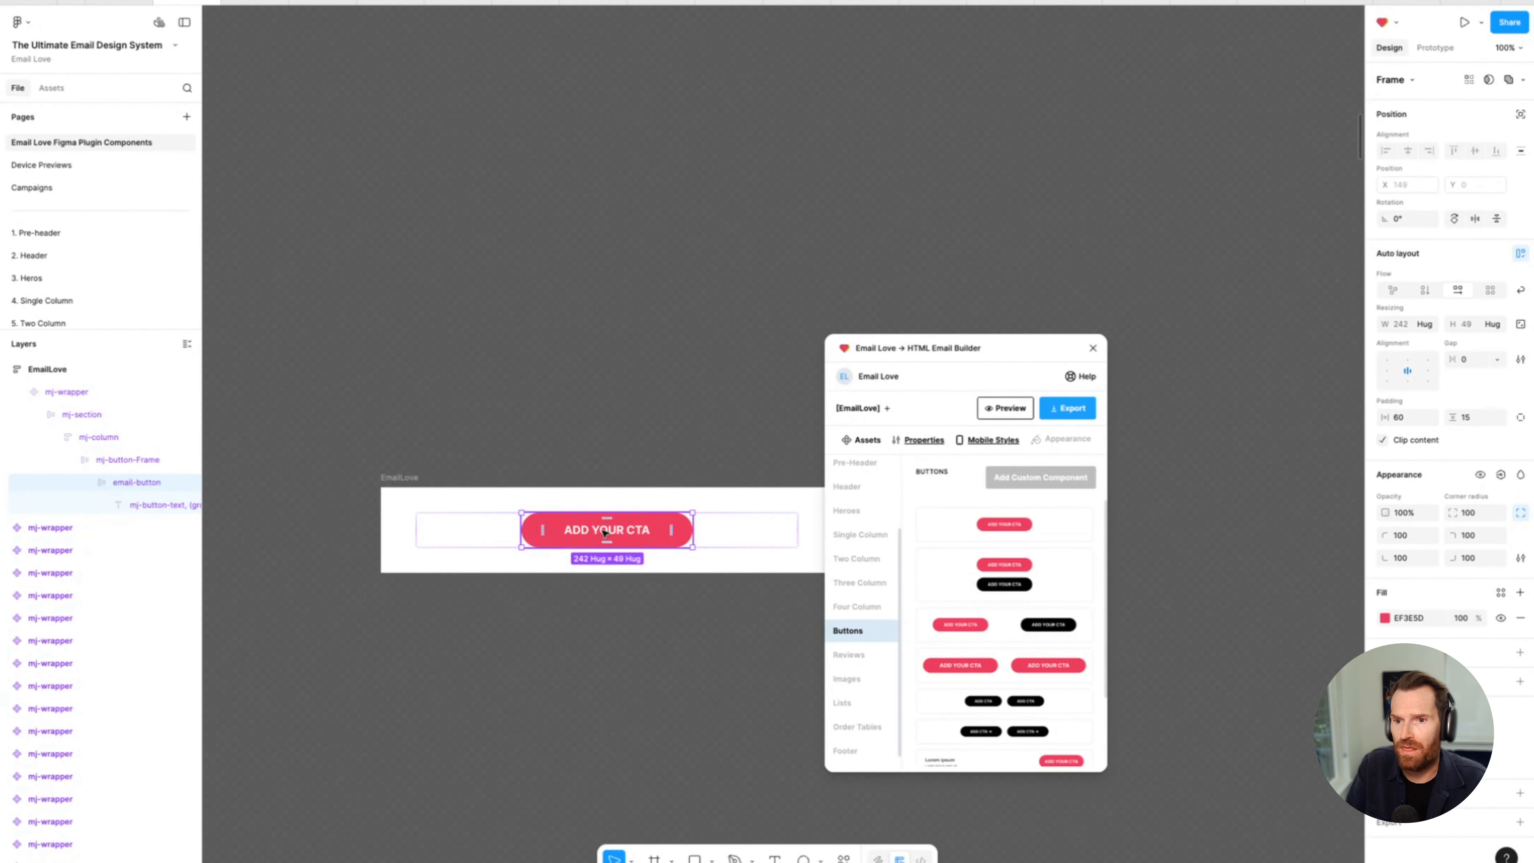
Try adding filler letters inside the ADD YOUR CTA label to test the button's resizing, and delete them again.
{"action": "double_click", "coordinate": [620, 534]}
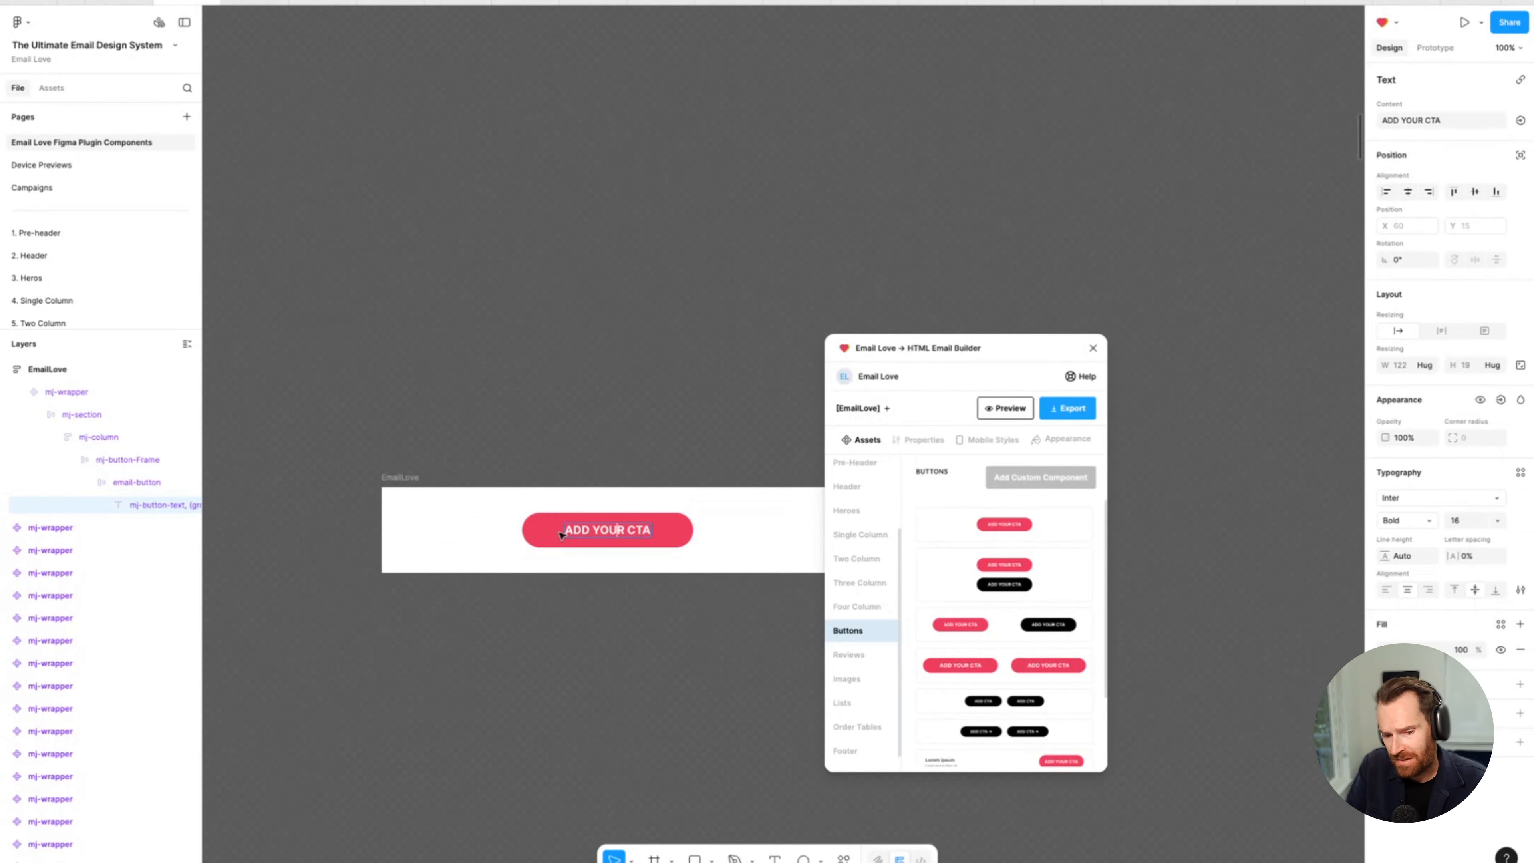
{"action": "left_click", "coordinate": [622, 530]}
{"action": "type", "text": "dfgdfgdf"}
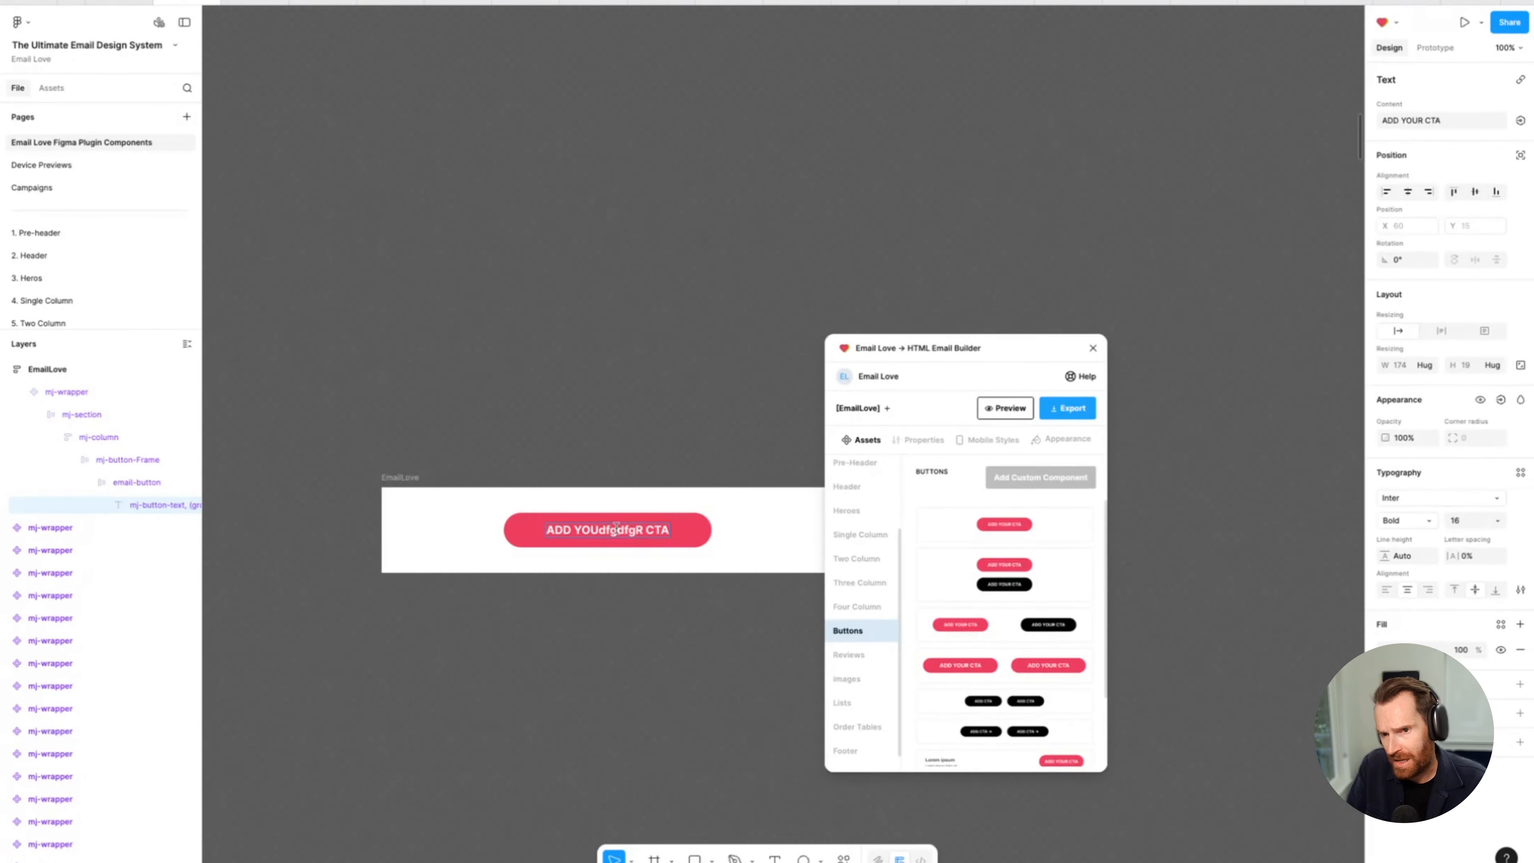
{"action": "key", "text": "BackSpace"}
{"action": "key", "text": "BackSpace"}
{"action": "key", "text": "BackSpace"}
{"action": "key", "text": "BackSpace"}
{"action": "key", "text": "BackSpace"}
{"action": "key", "text": "BackSpace"}
{"action": "key", "text": "BackSpace"}
{"action": "key", "text": "BackSpace"}
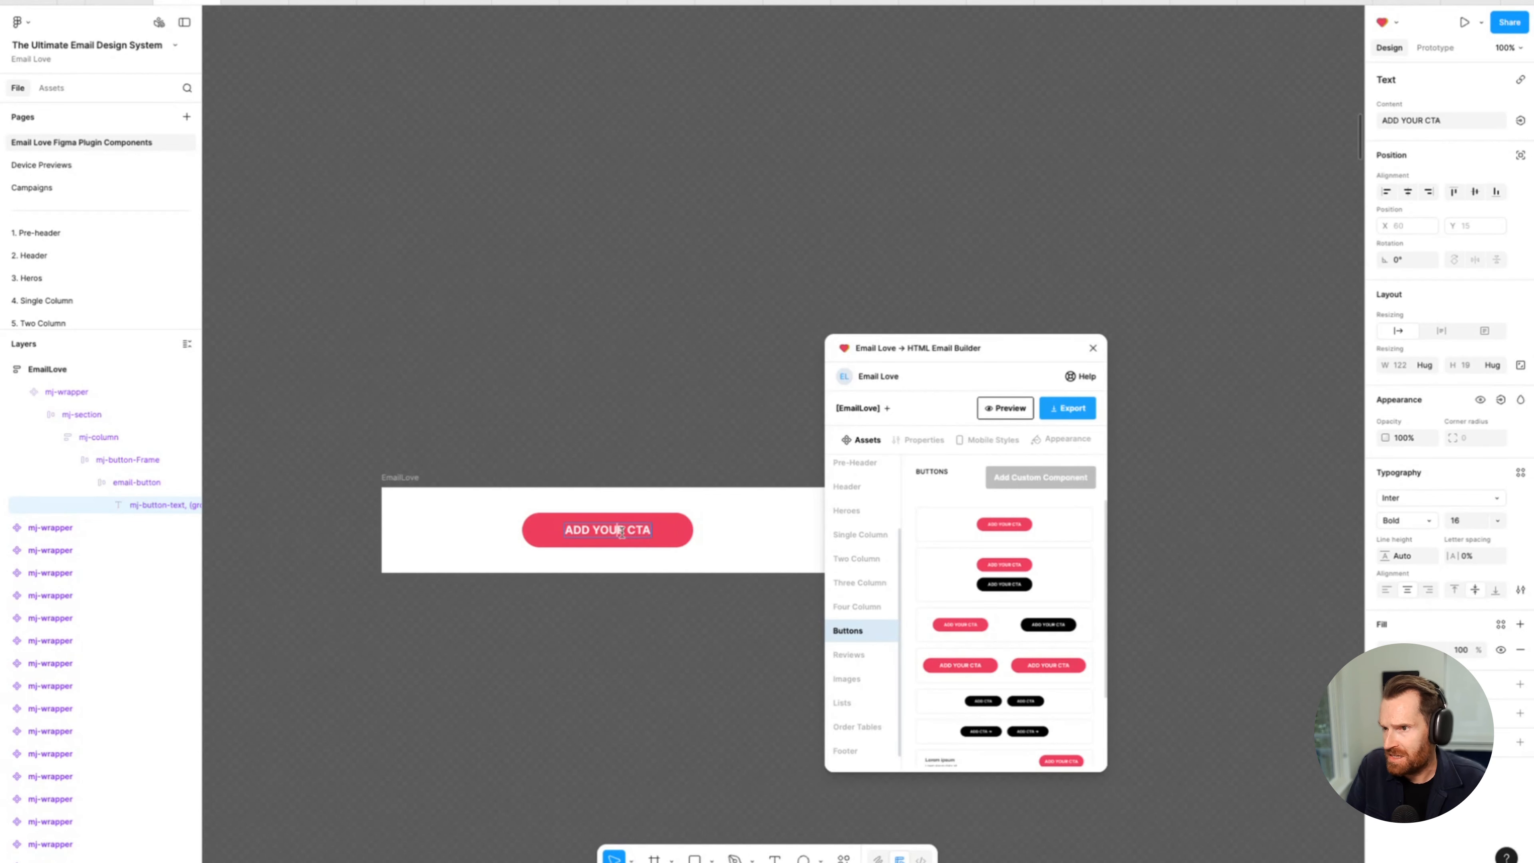
Move the email-button out of the EmailLove frame onto the bare canvas and delete the emptied EmailLove frame.
{"action": "left_click", "coordinate": [552, 538]}
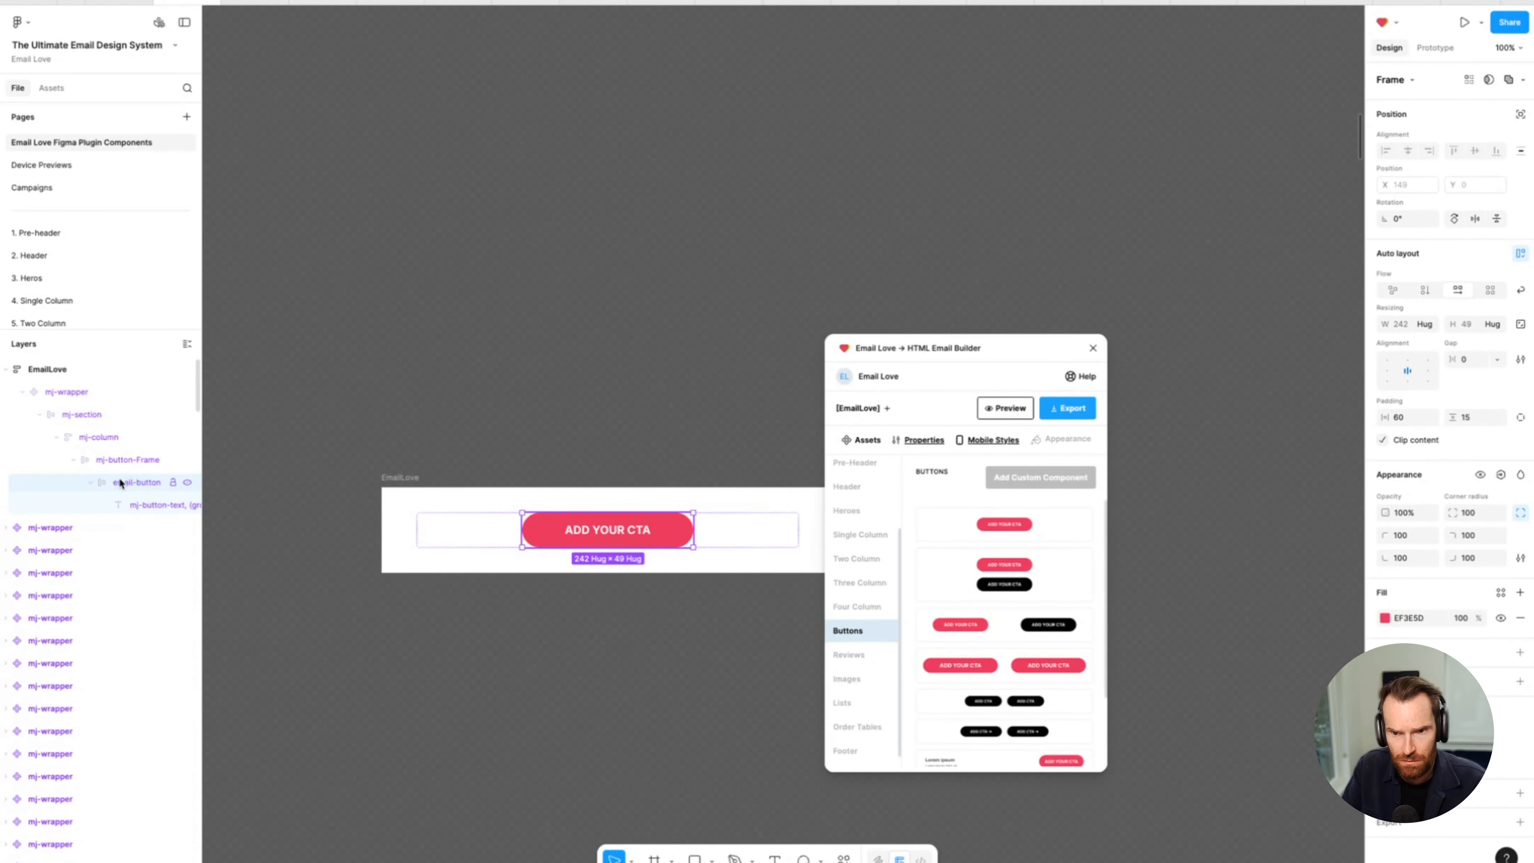
{"action": "left_click_drag", "start_coordinate": [567, 530], "coordinate": [418, 198]}
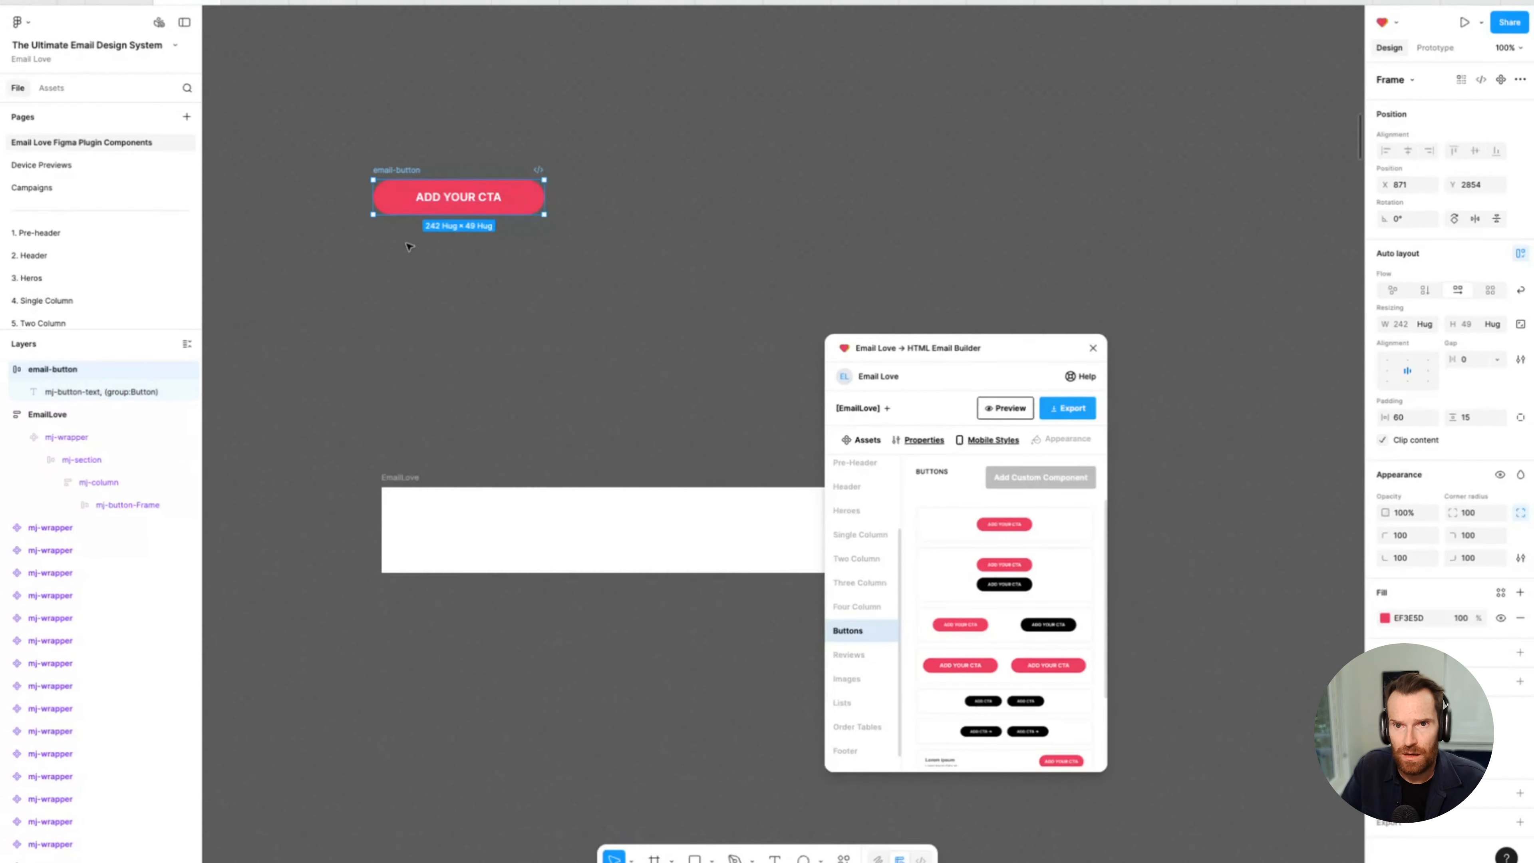
{"action": "left_click", "coordinate": [397, 481]}
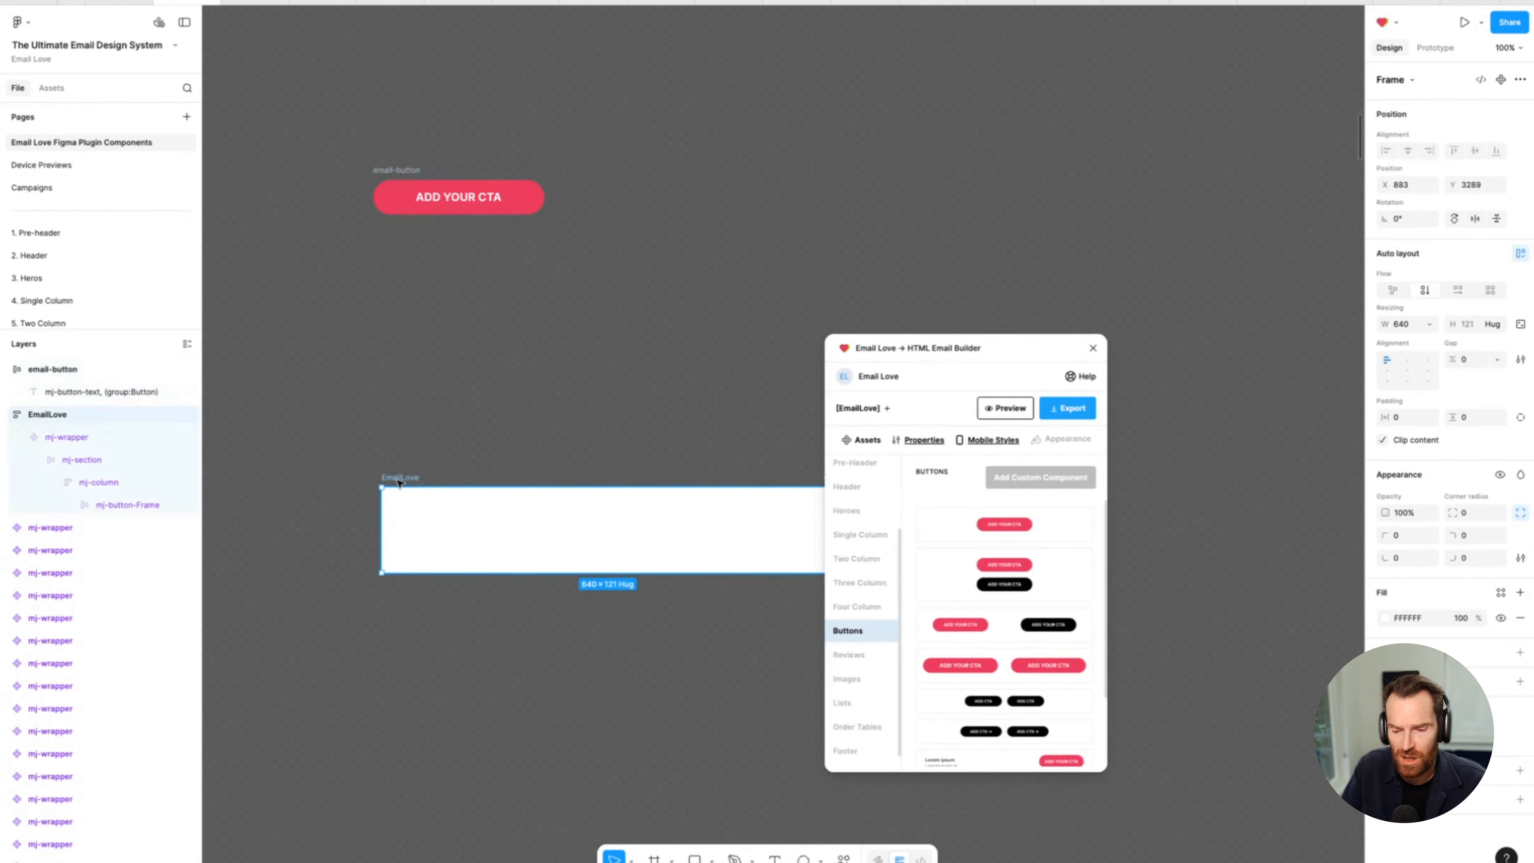
{"action": "key", "text": "Delete"}
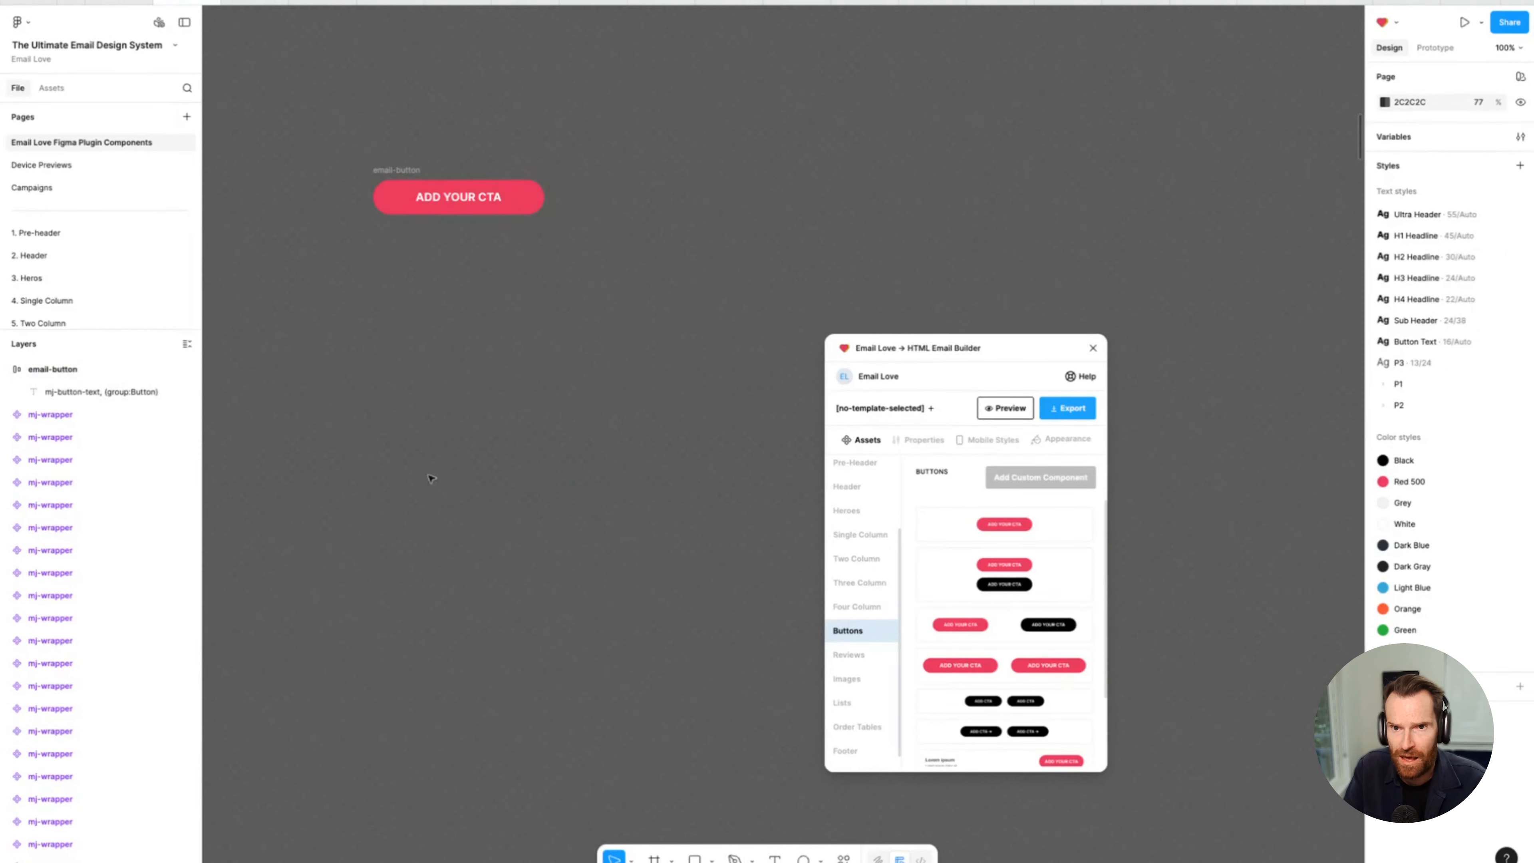
Move the email-button lower on the canvas, rename it red-email-button, and select it.
{"action": "left_click", "coordinate": [383, 181]}
{"action": "left_click_drag", "start_coordinate": [383, 181], "coordinate": [402, 393]}
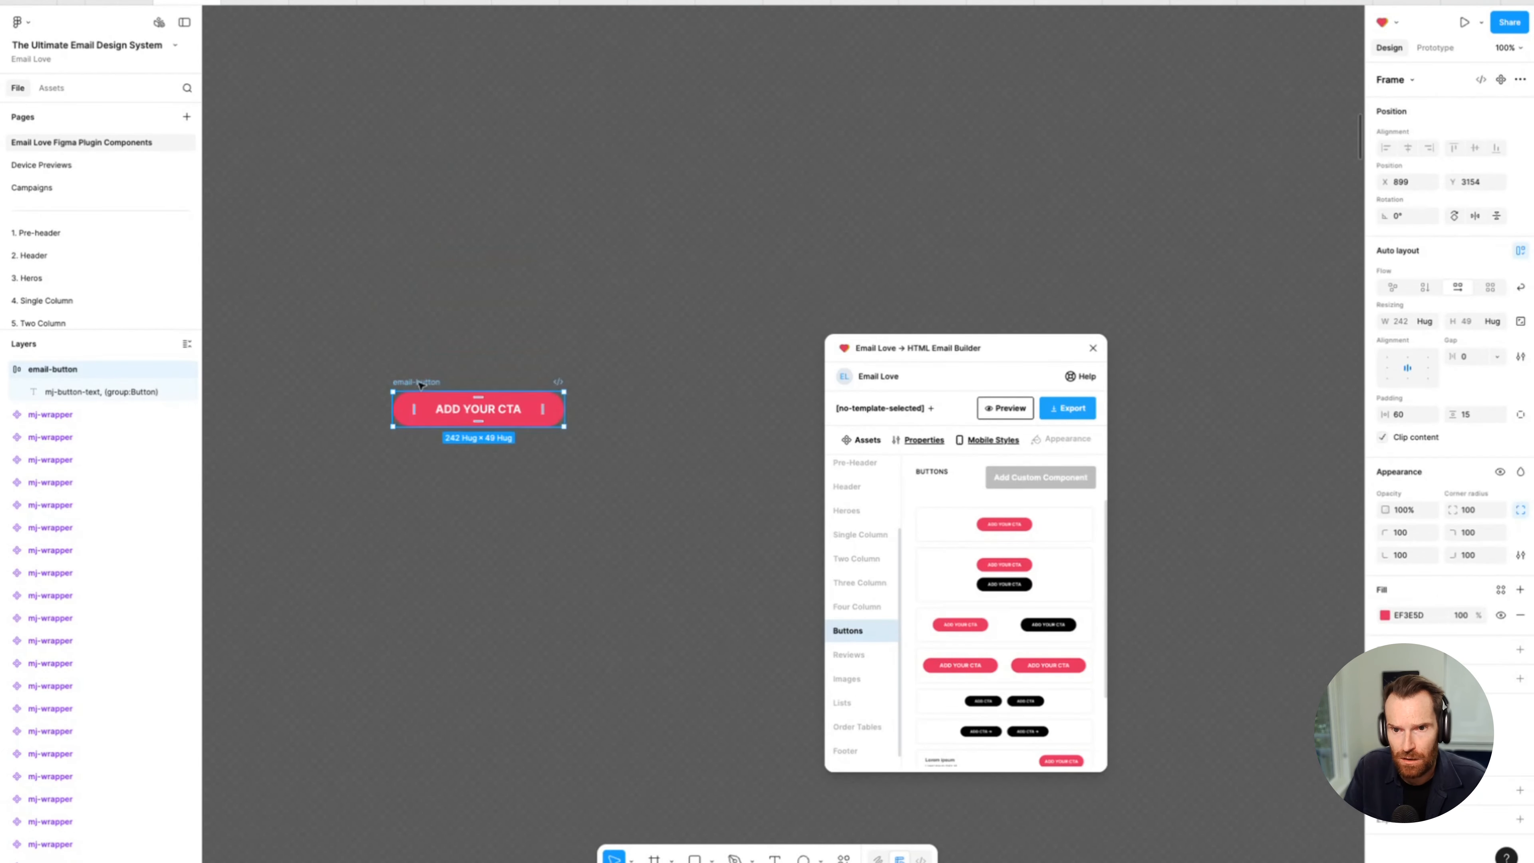
{"action": "double_click", "coordinate": [409, 381]}
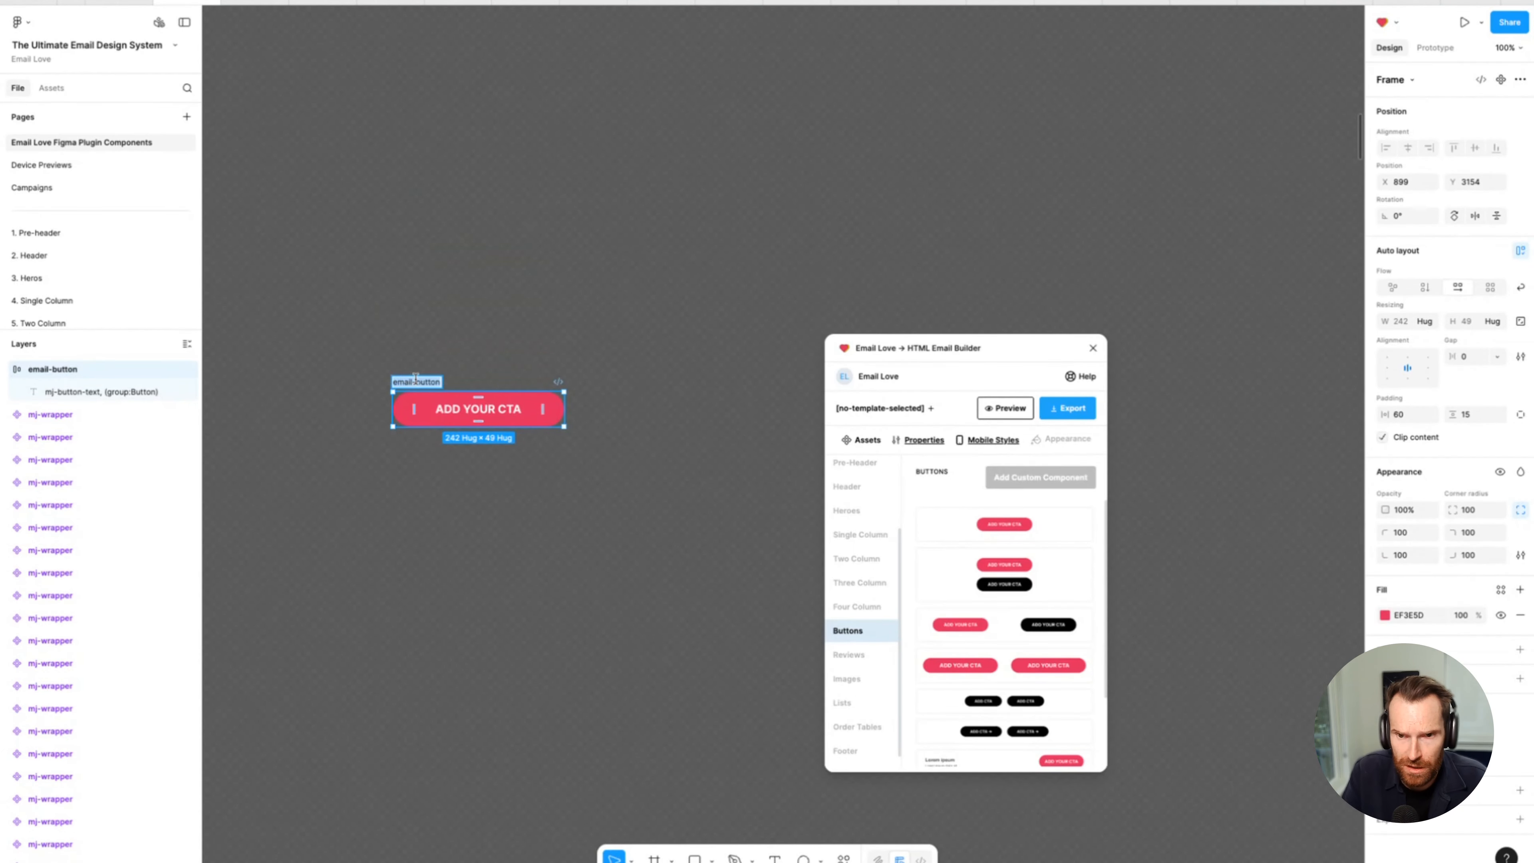
{"action": "left_click", "coordinate": [393, 382]}
{"action": "type", "text": "red-"}
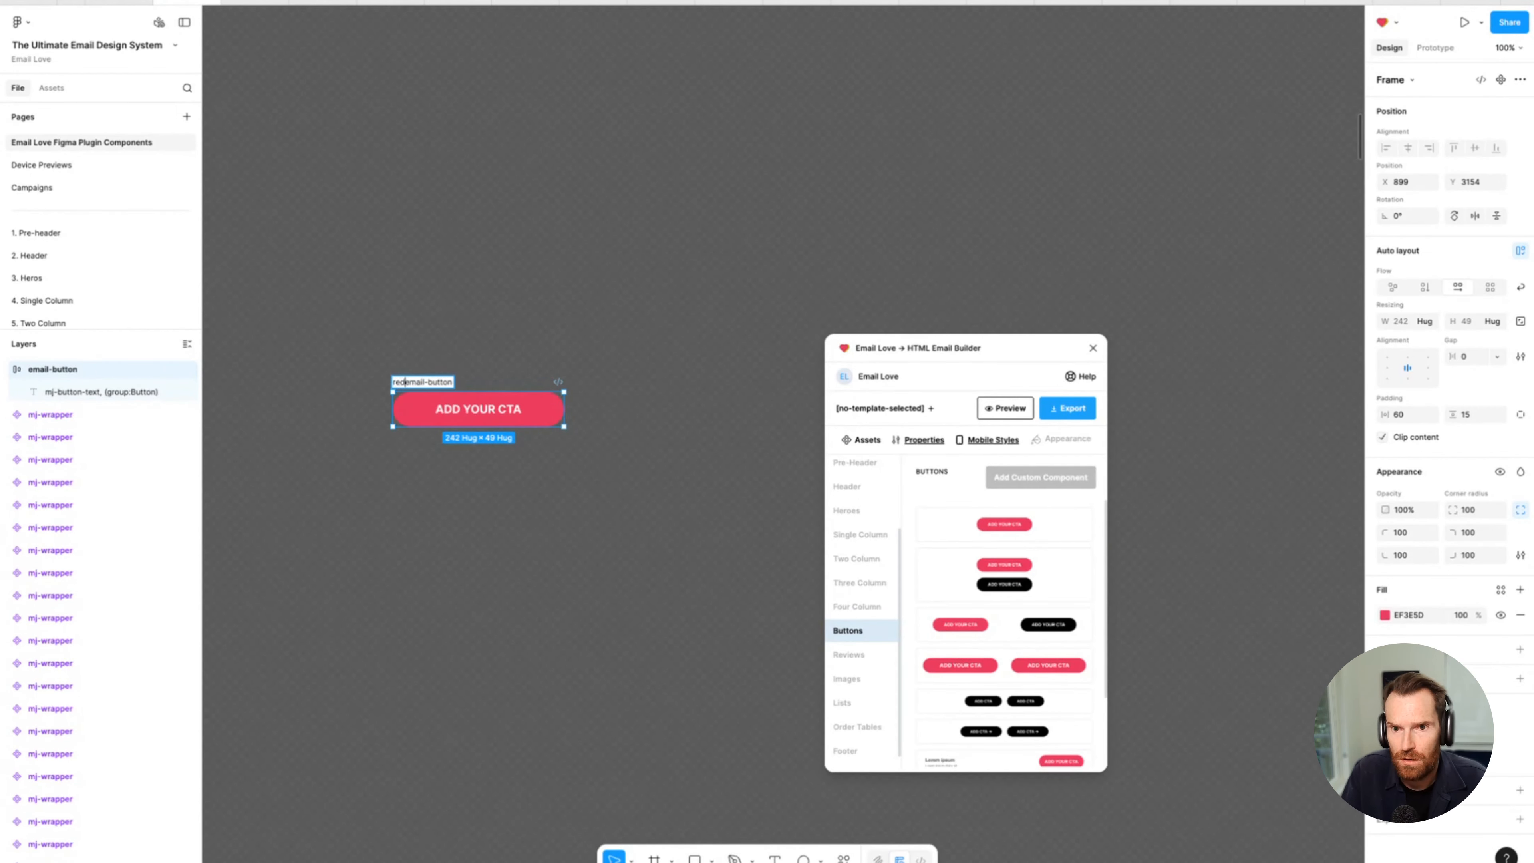
{"action": "left_click", "coordinate": [515, 335]}
{"action": "left_click", "coordinate": [452, 395]}
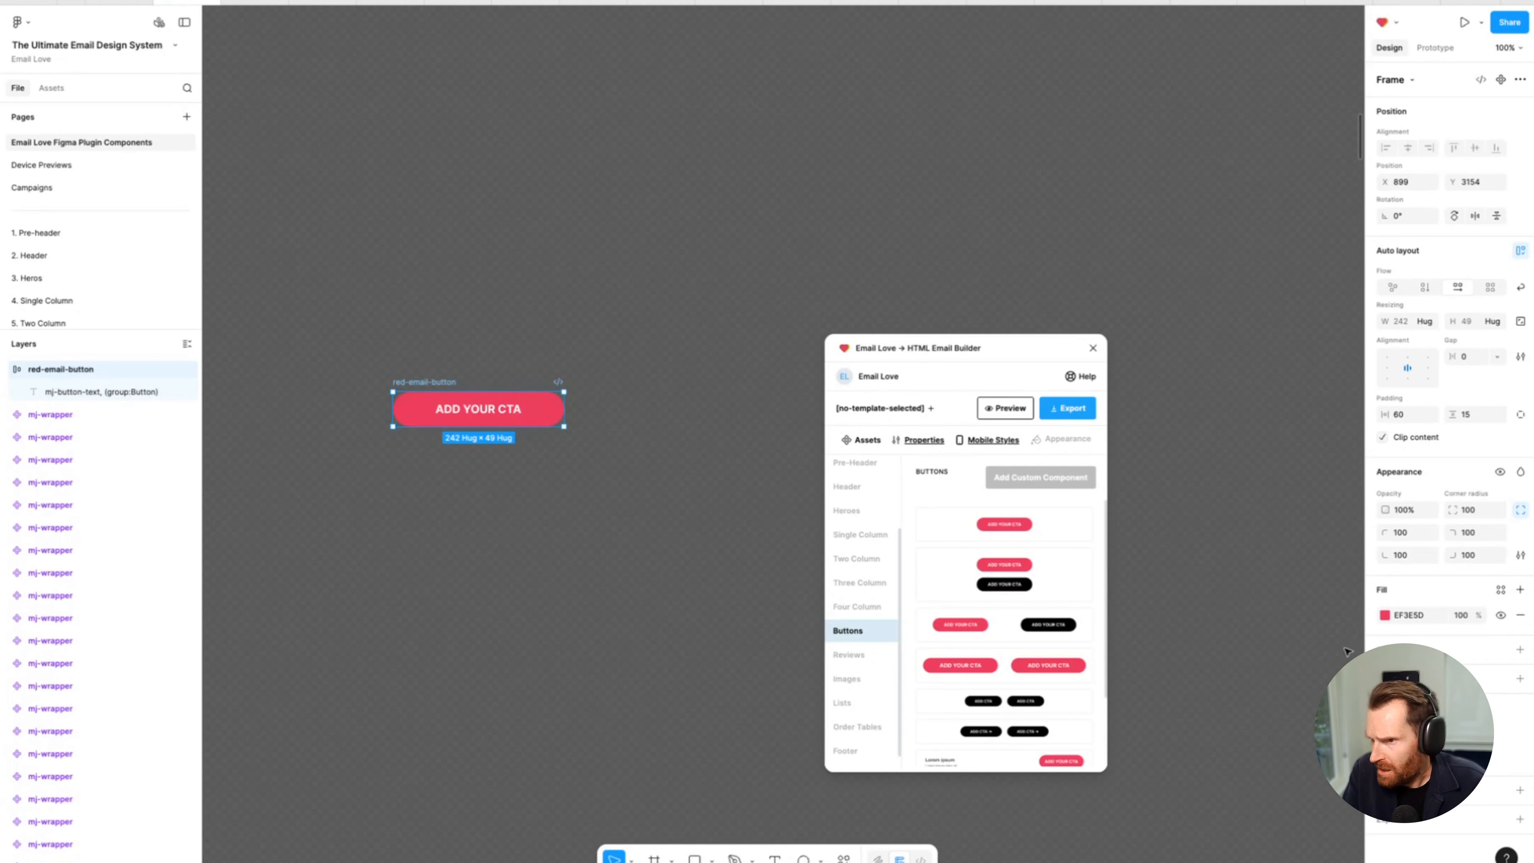
Try a corner radius of 20 on the red-email-button.
{"action": "left_click", "coordinate": [1474, 513]}
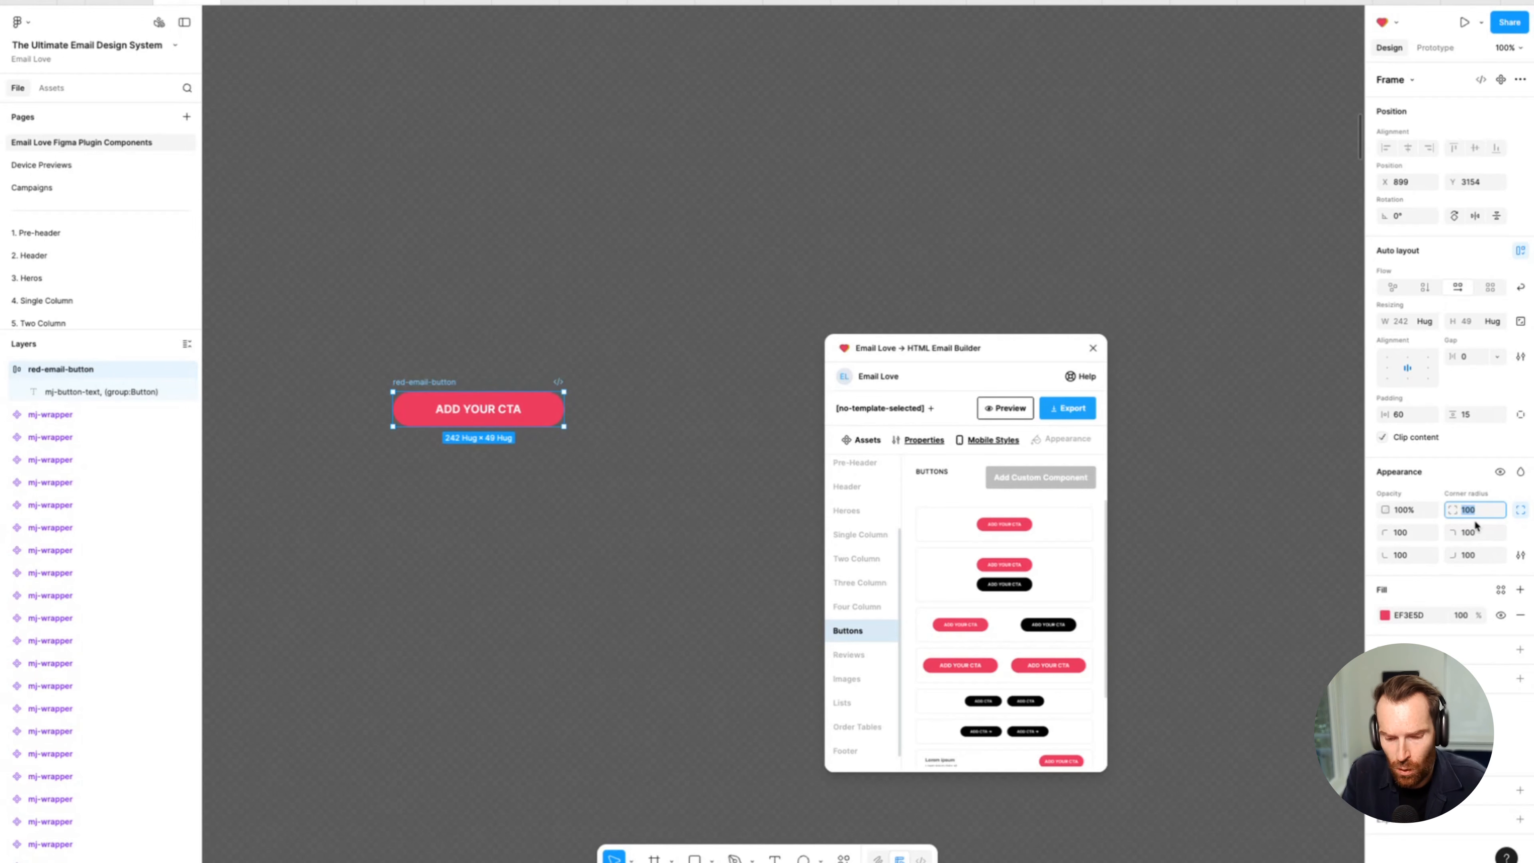
{"action": "type", "text": "20"}
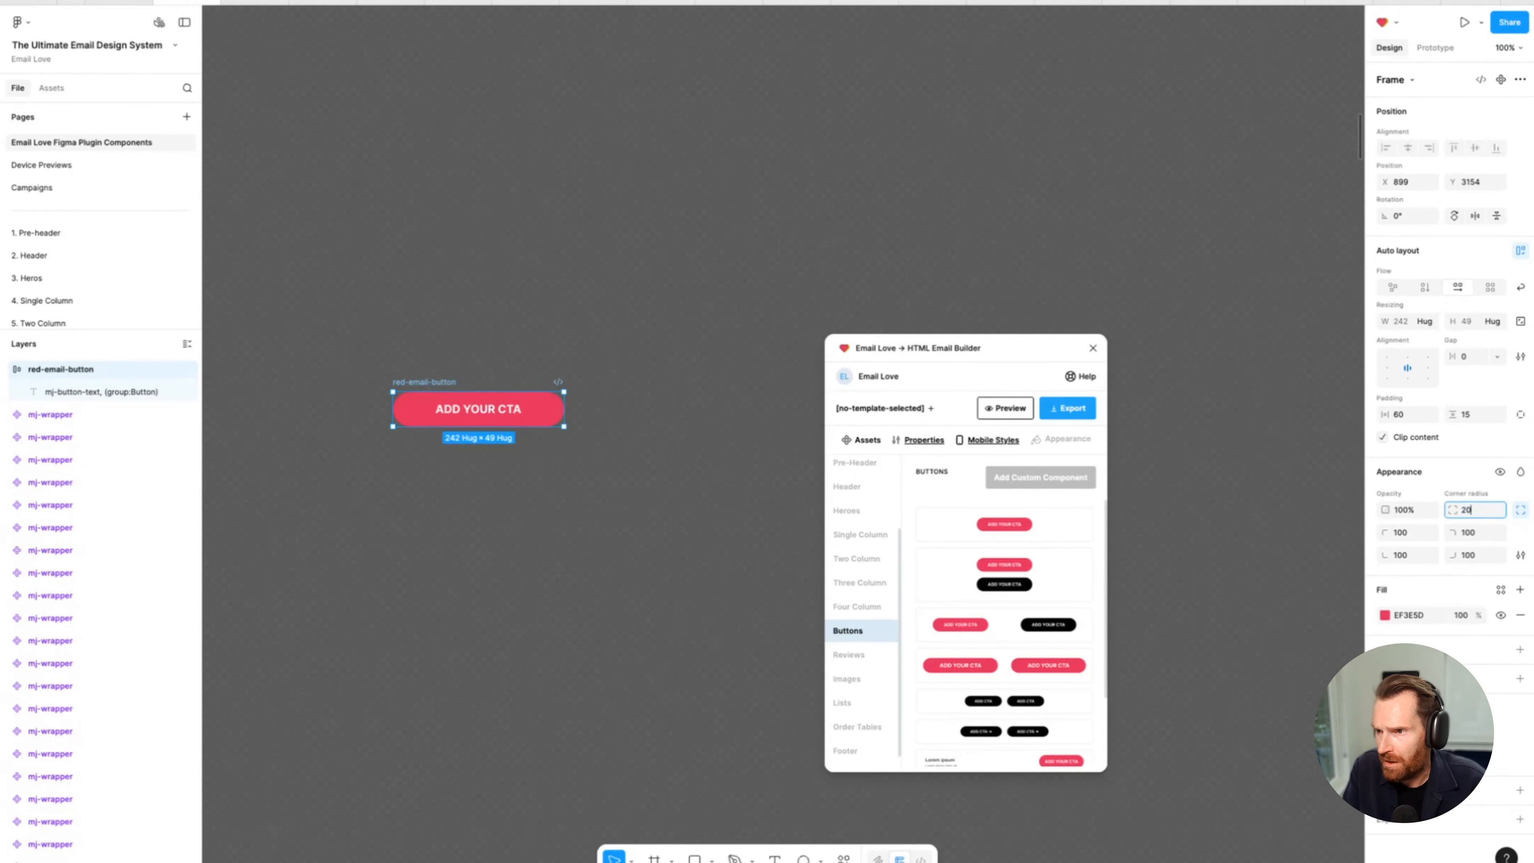
{"action": "key", "text": "Return"}
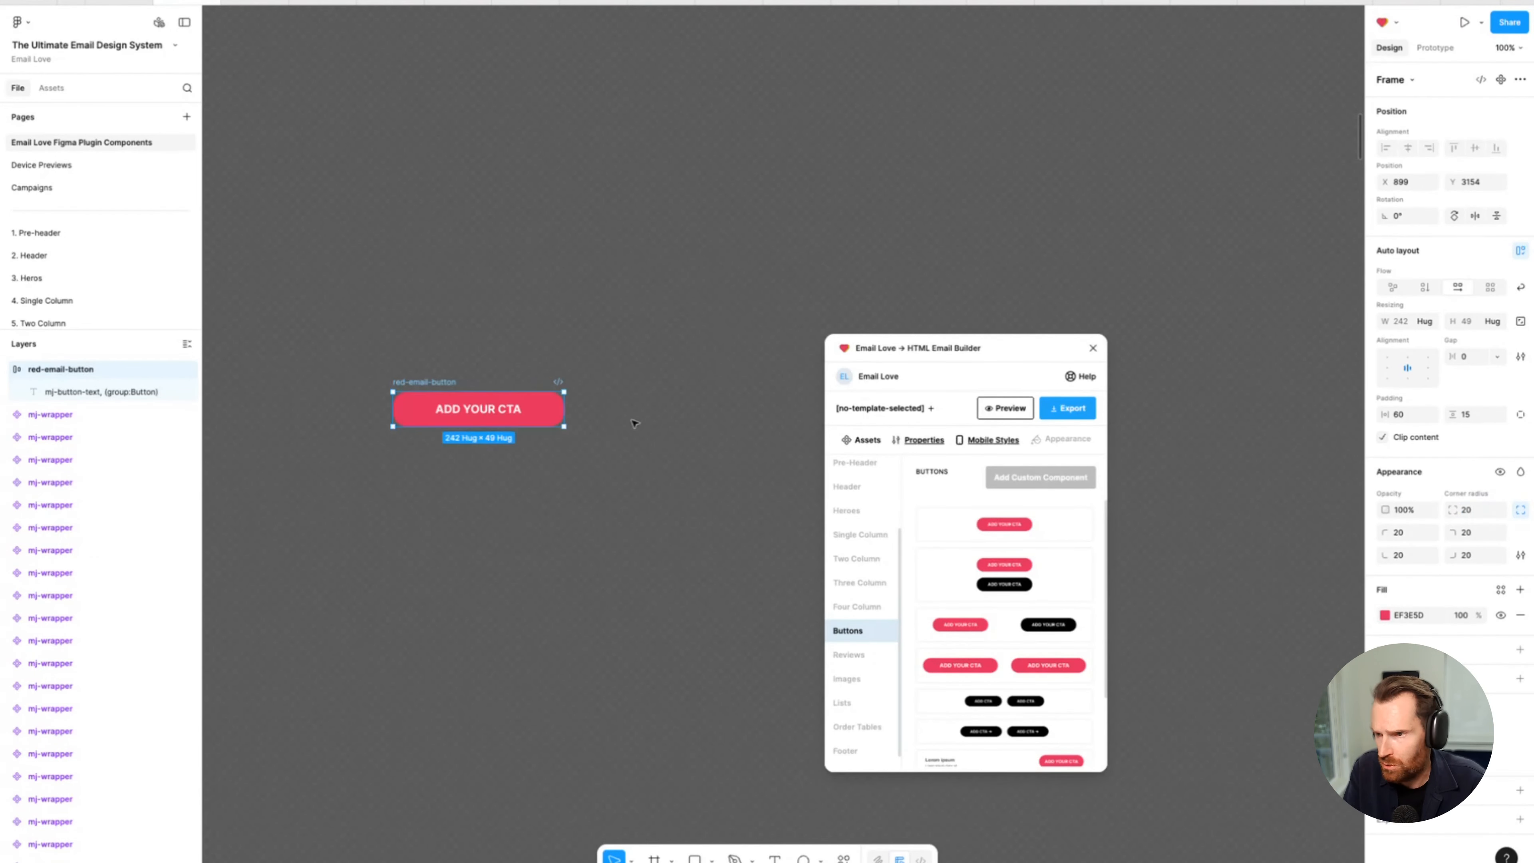
Set the corner radius of the red-email-button to 15.
{"action": "left_click", "coordinate": [1482, 513]}
{"action": "type", "text": "15"}
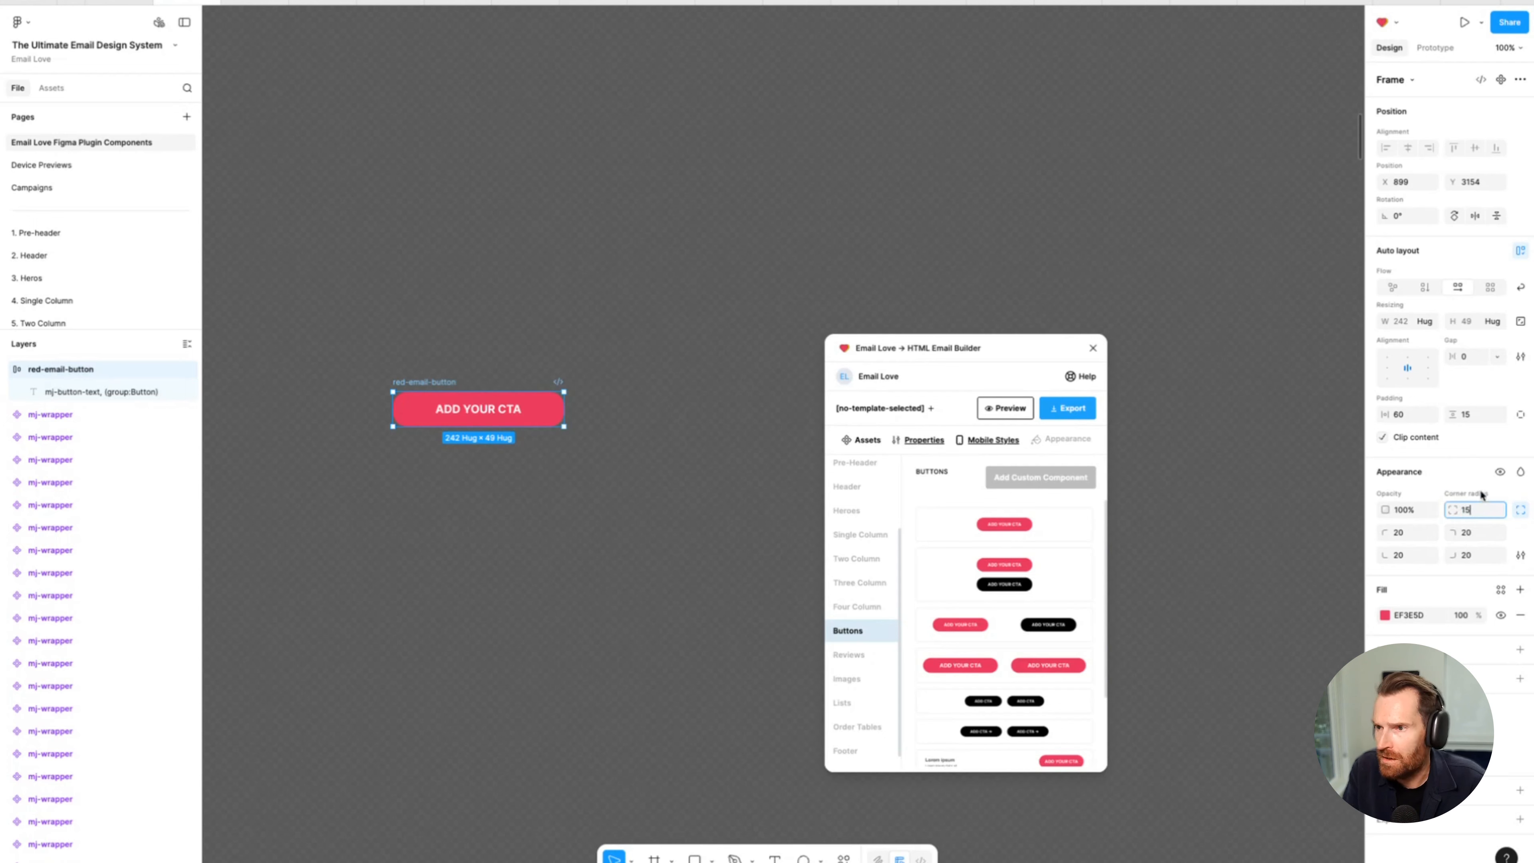
{"action": "key", "text": "Return"}
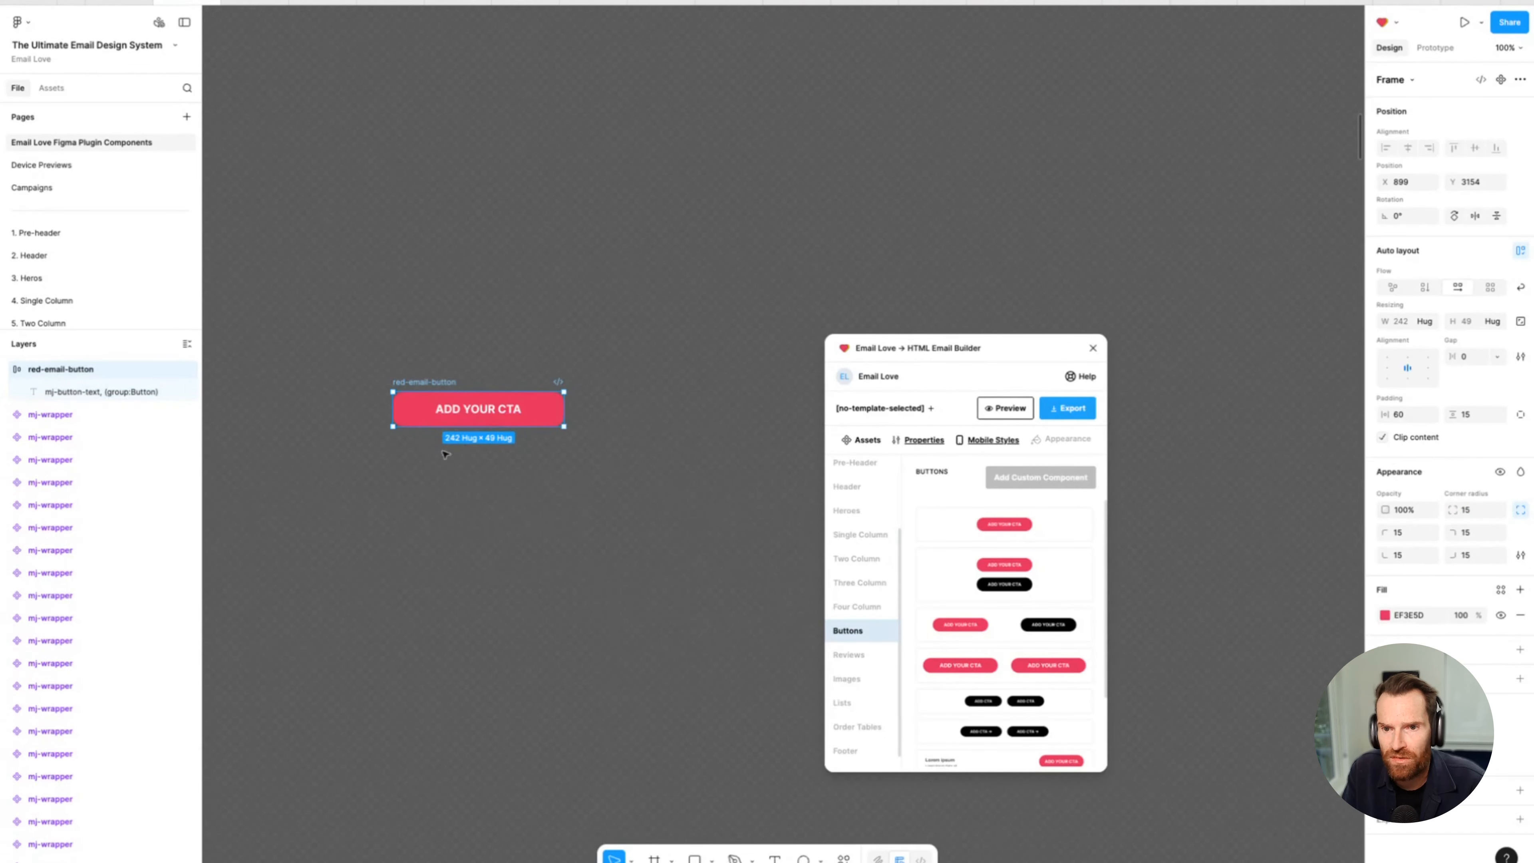
Change the red-email-button's fill to the page's purple 9747FF and deselect the button.
{"action": "left_click", "coordinate": [1384, 615]}
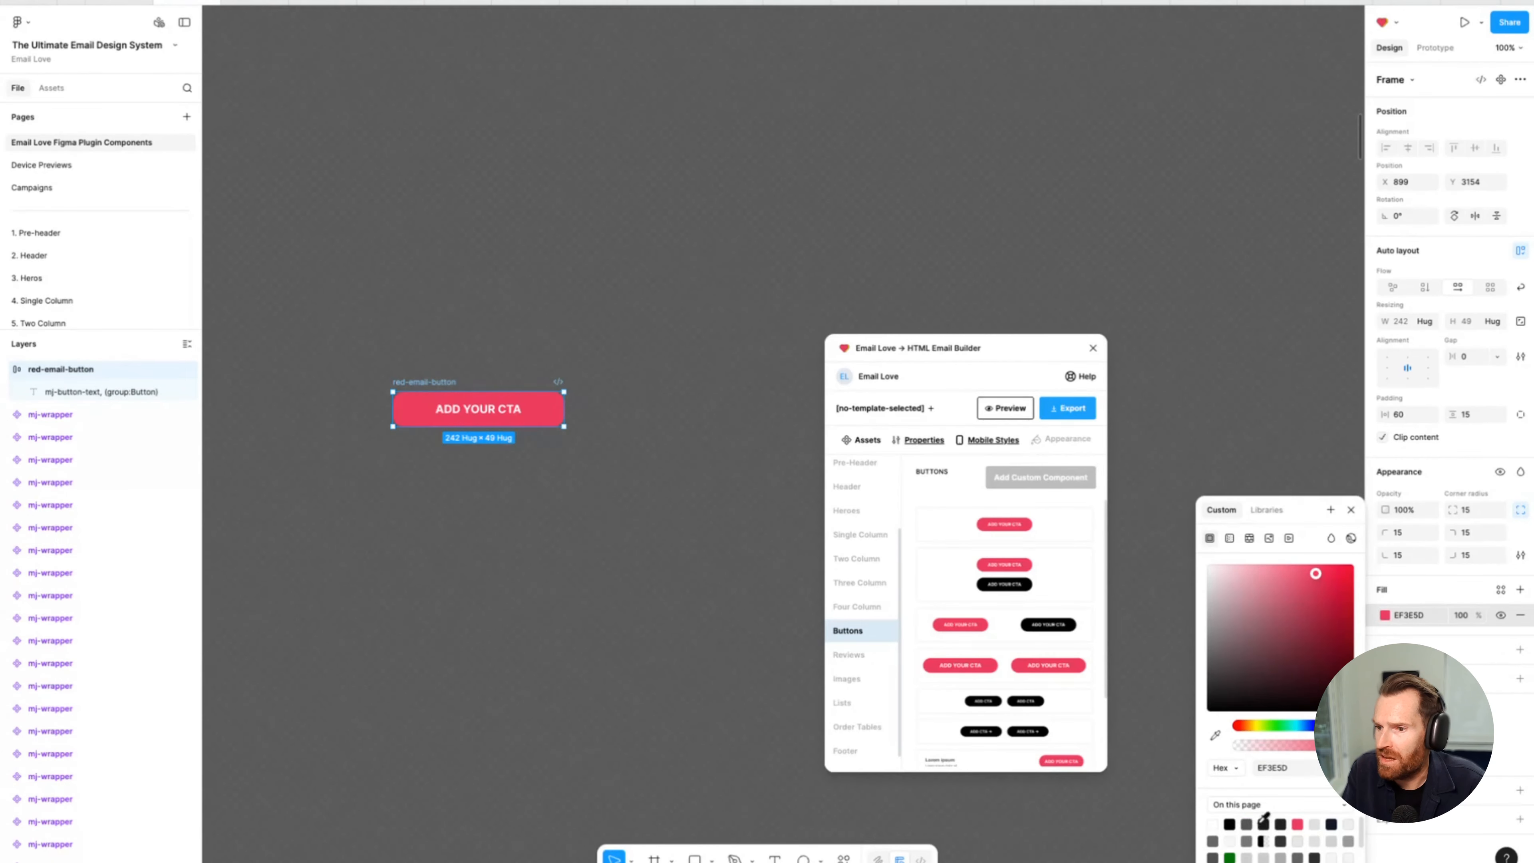
{"action": "left_click", "coordinate": [1247, 824]}
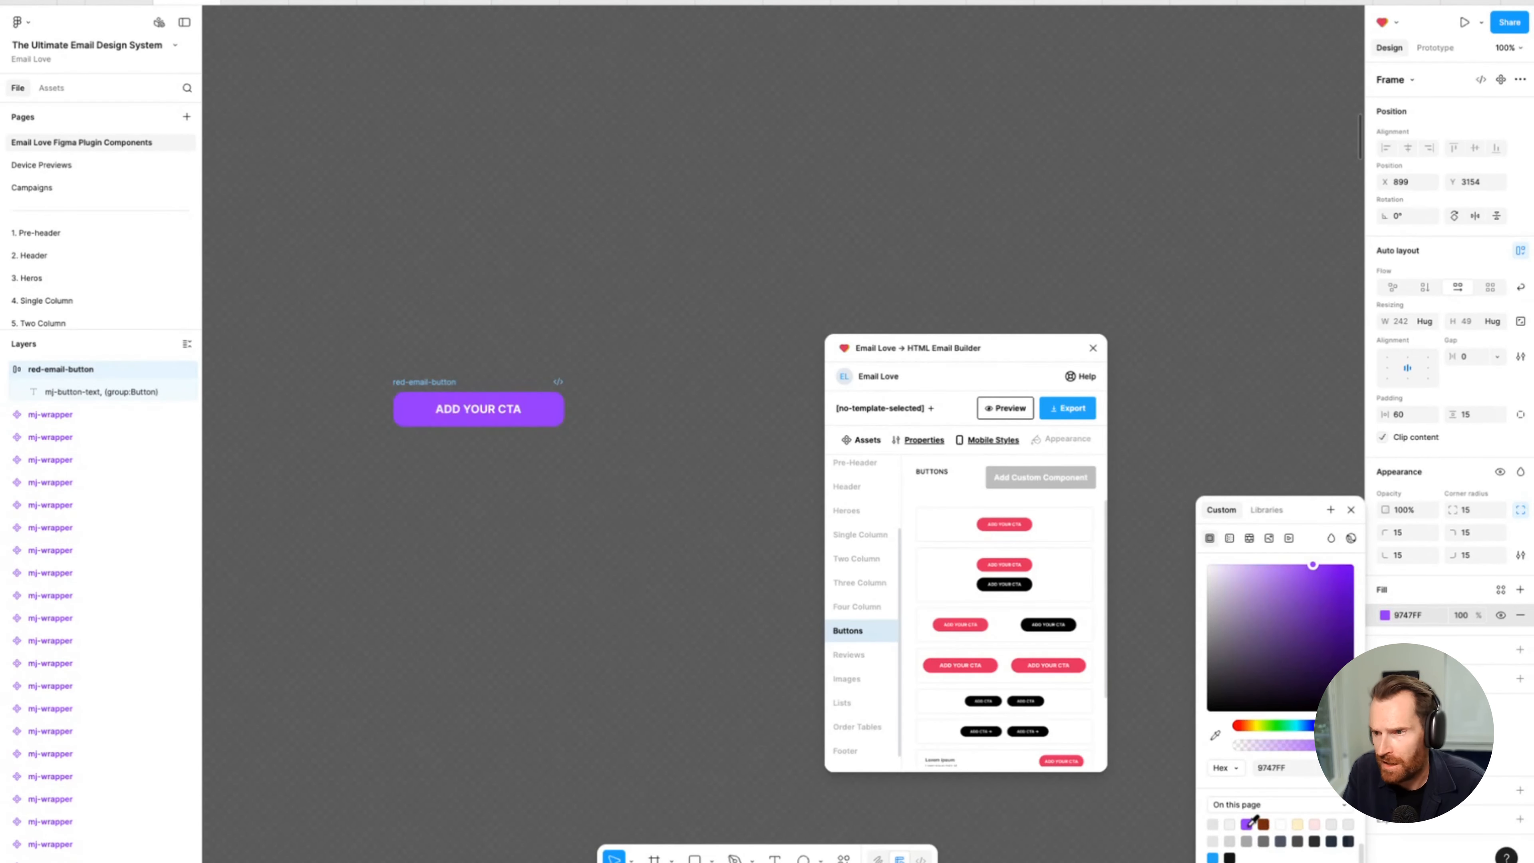
{"action": "left_click", "coordinate": [1448, 461]}
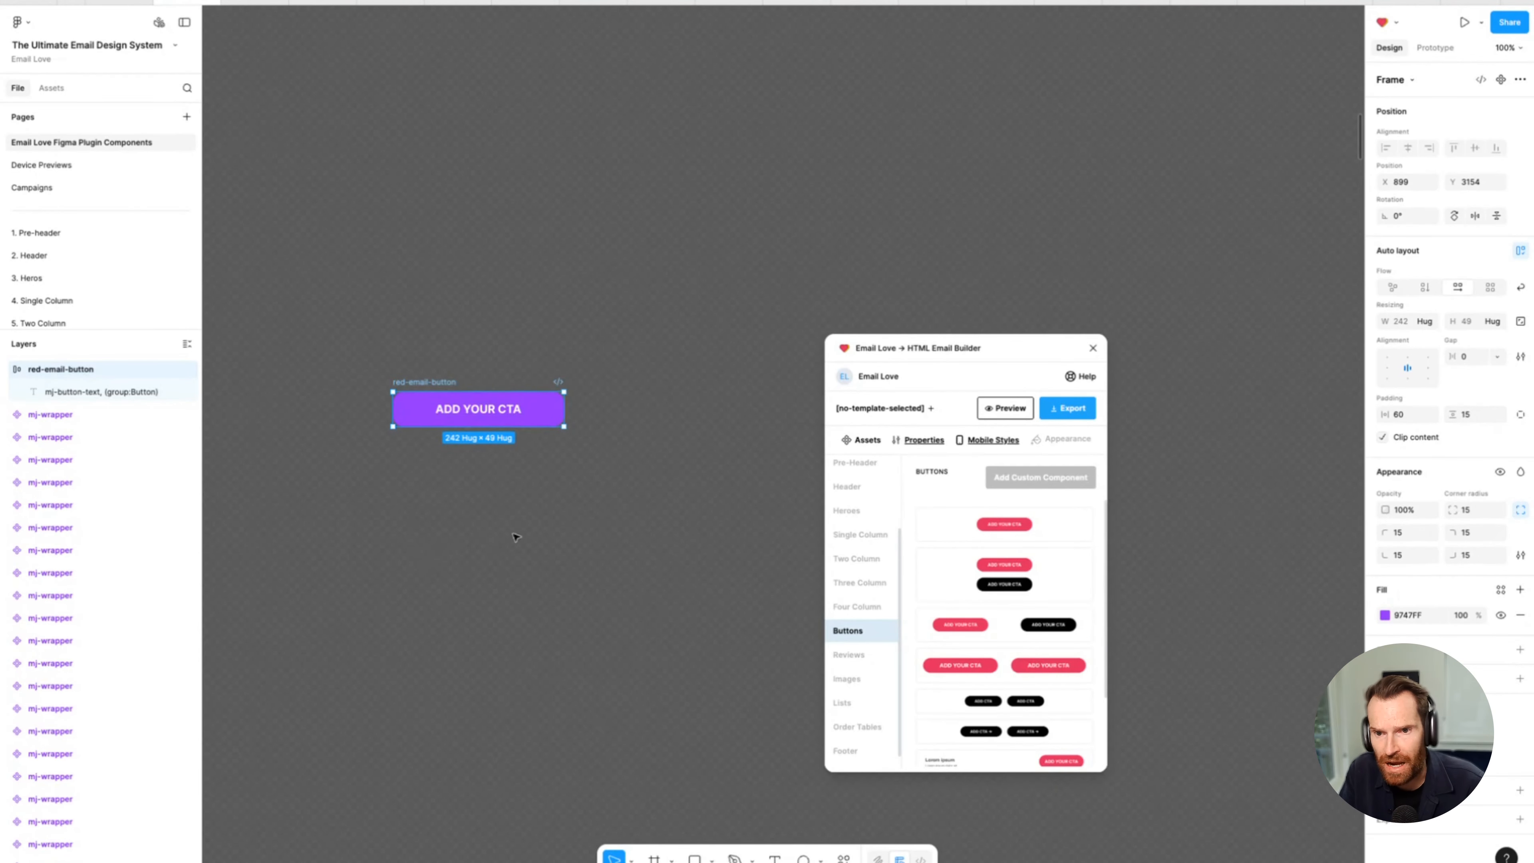
{"action": "left_click", "coordinate": [655, 409]}
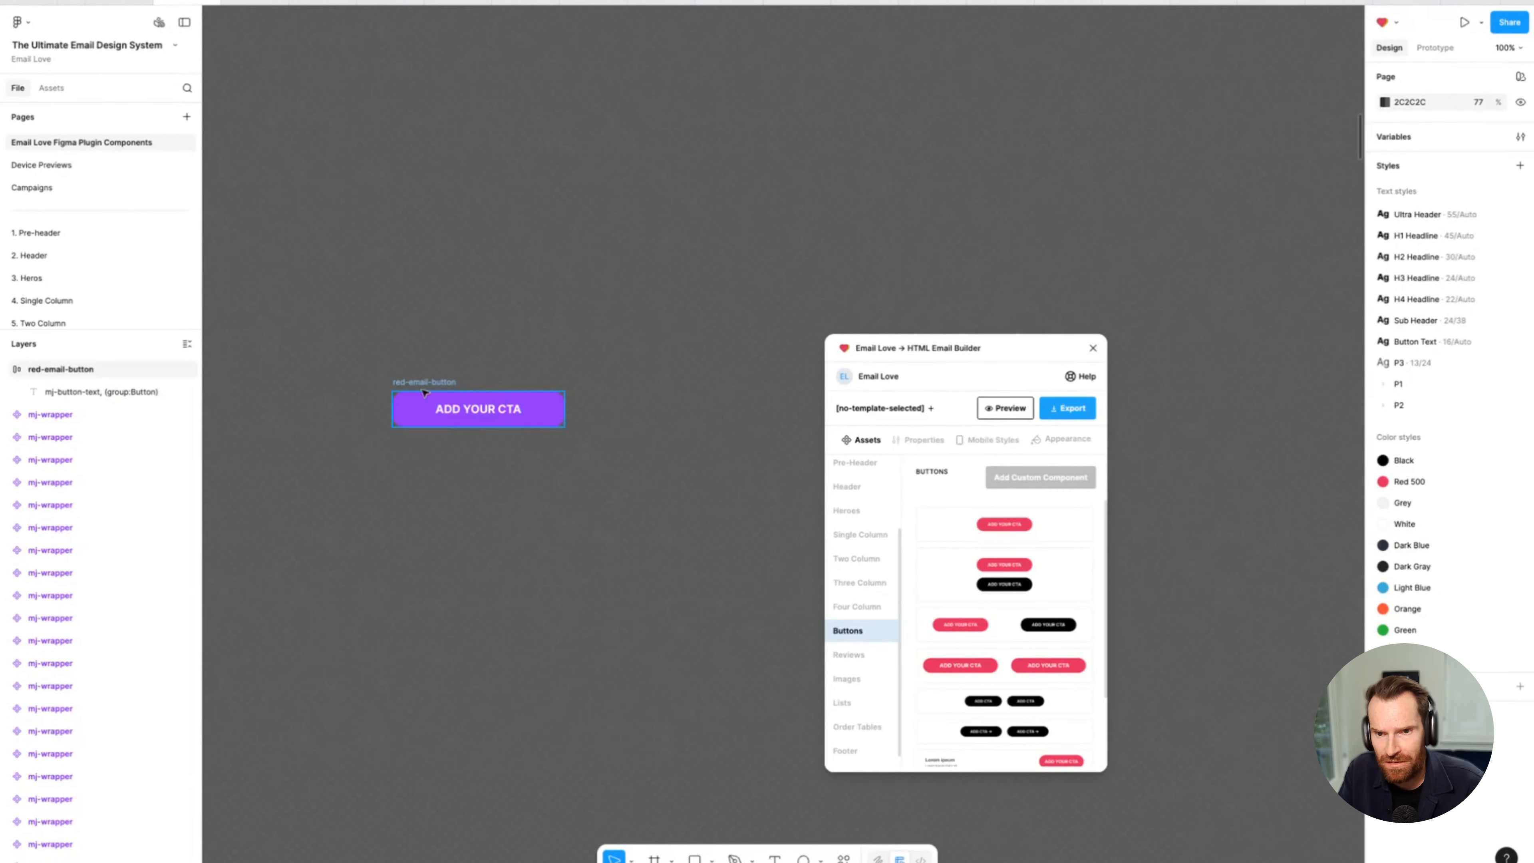
Move the purple button up to about X 925, Y 3064, shift the plugin window up, and convert the button into a component.
{"action": "left_click_drag", "start_coordinate": [424, 382], "coordinate": [443, 319]}
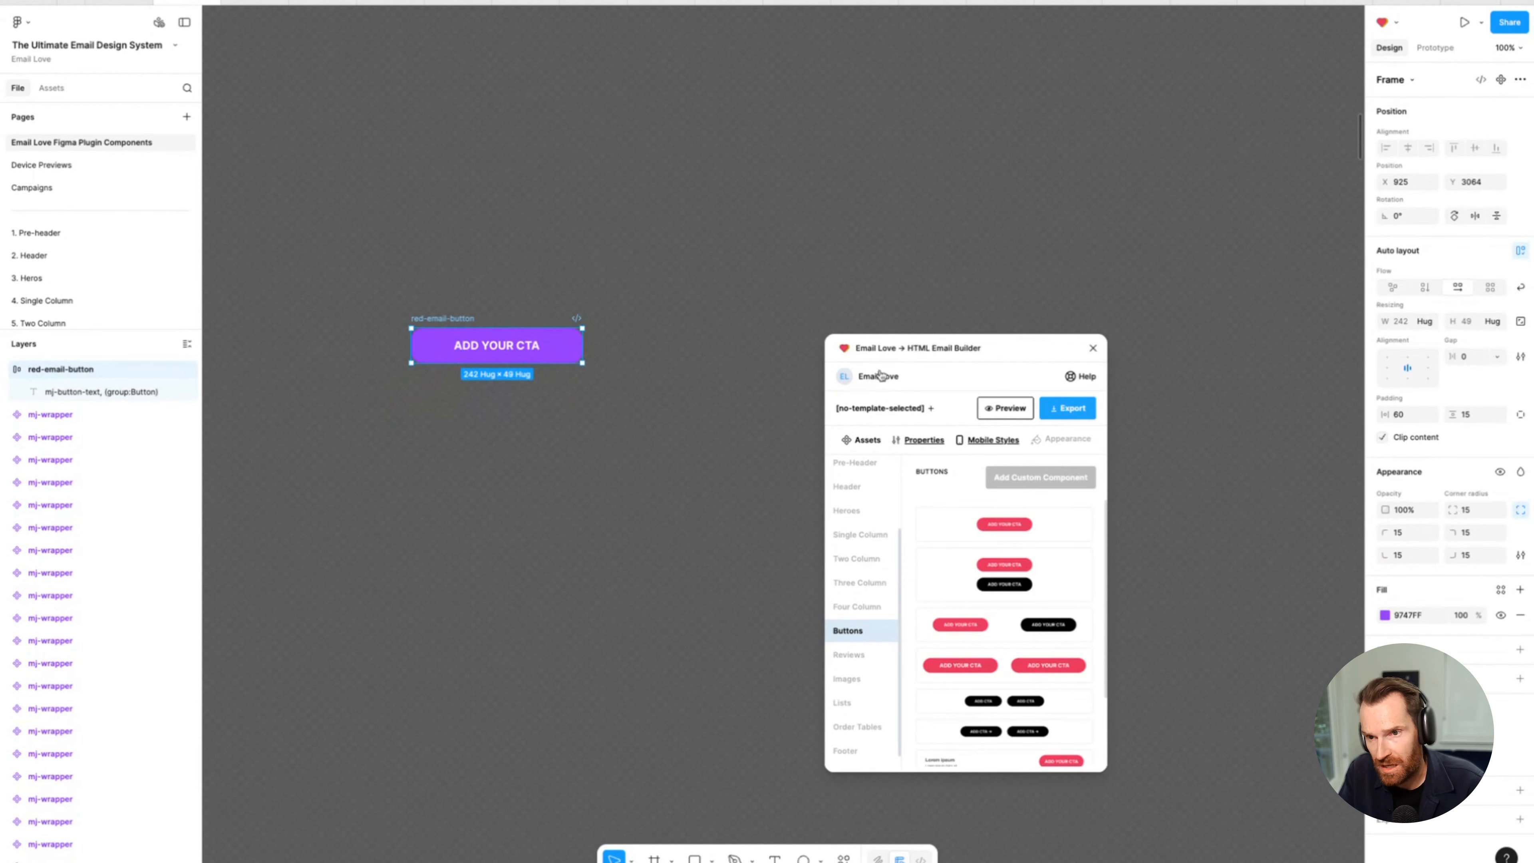
{"action": "left_click_drag", "start_coordinate": [901, 348], "coordinate": [856, 231]}
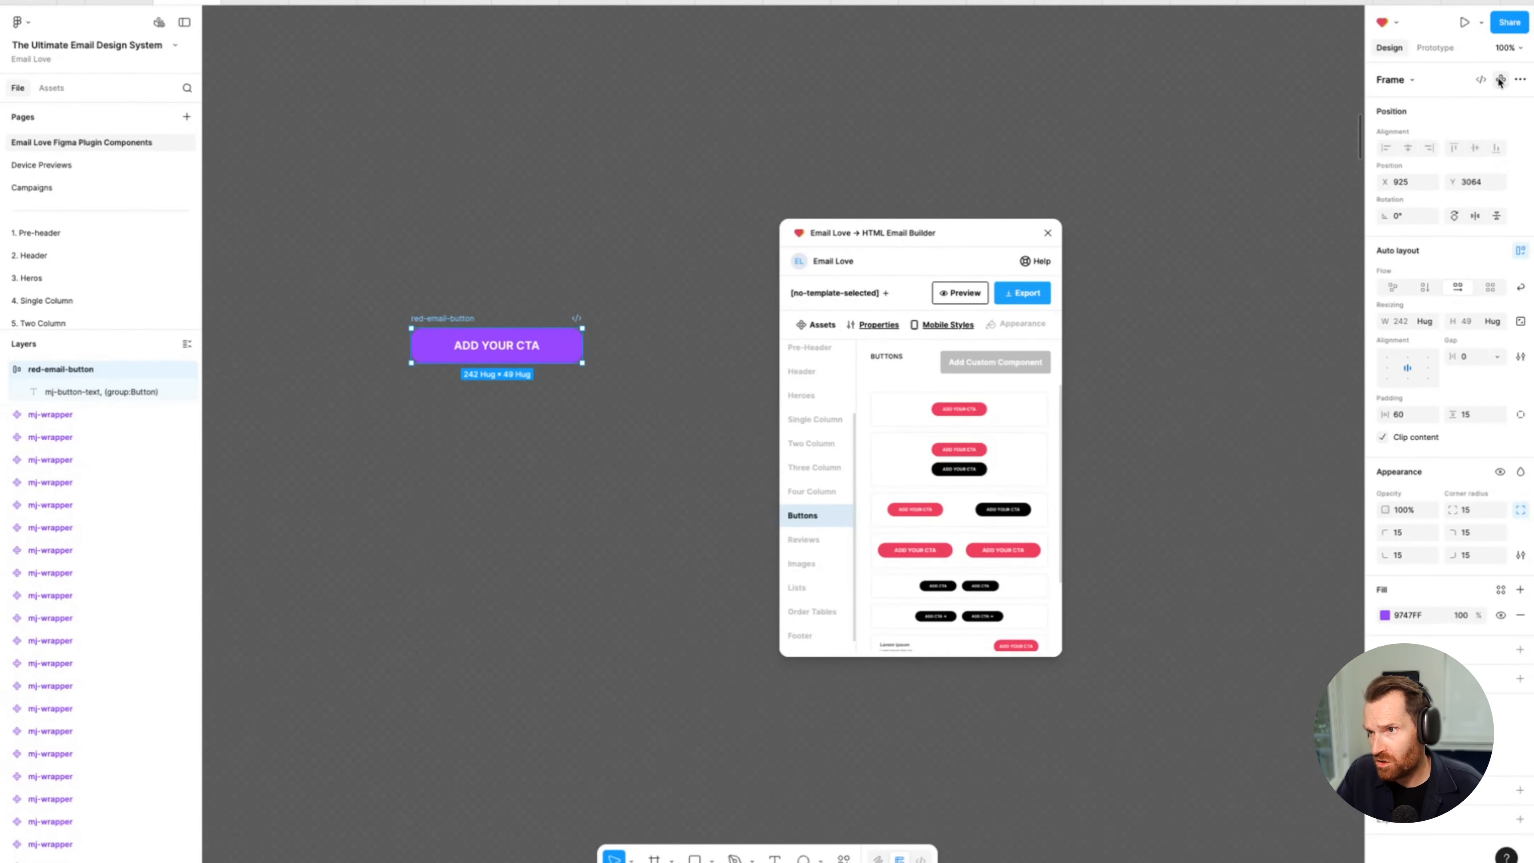
{"action": "left_click", "coordinate": [1502, 81]}
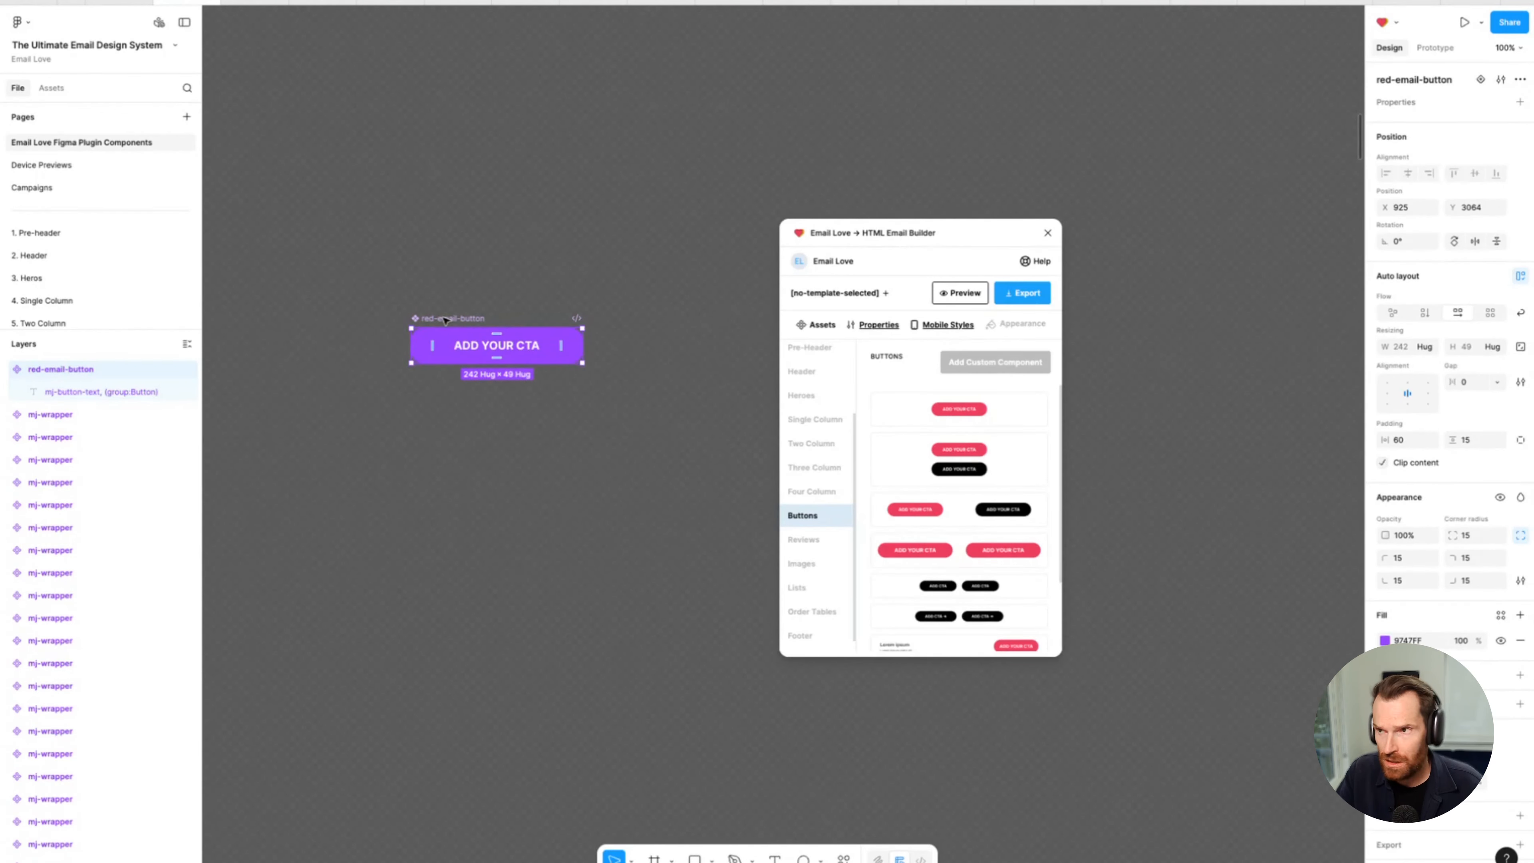
Add a variant to the red-email-button component and set its Property 1 value to Red Button.
{"action": "left_click", "coordinate": [1481, 81]}
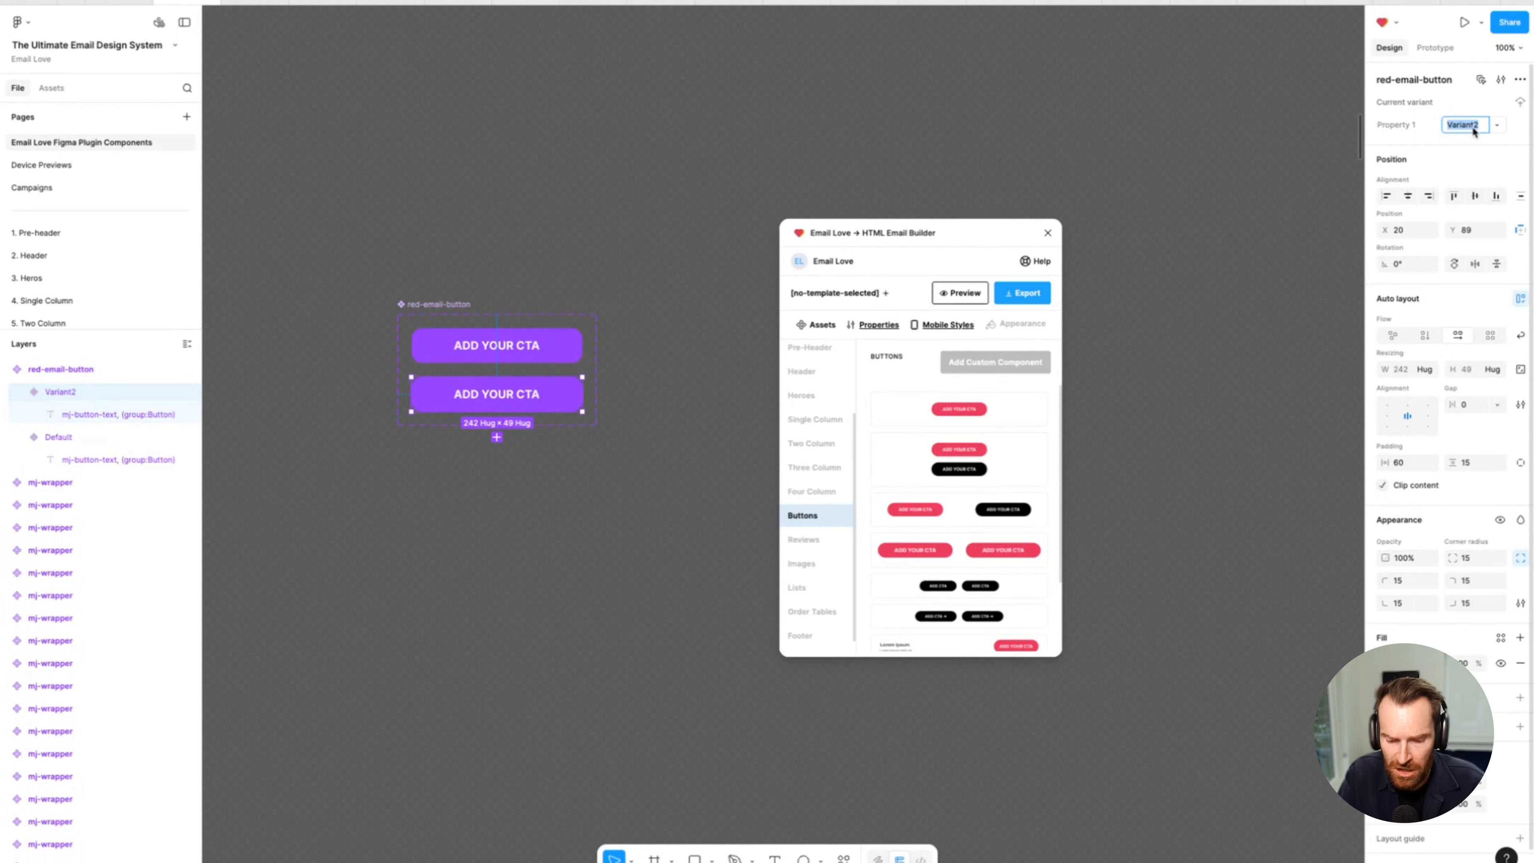
{"action": "type", "text": "R"}
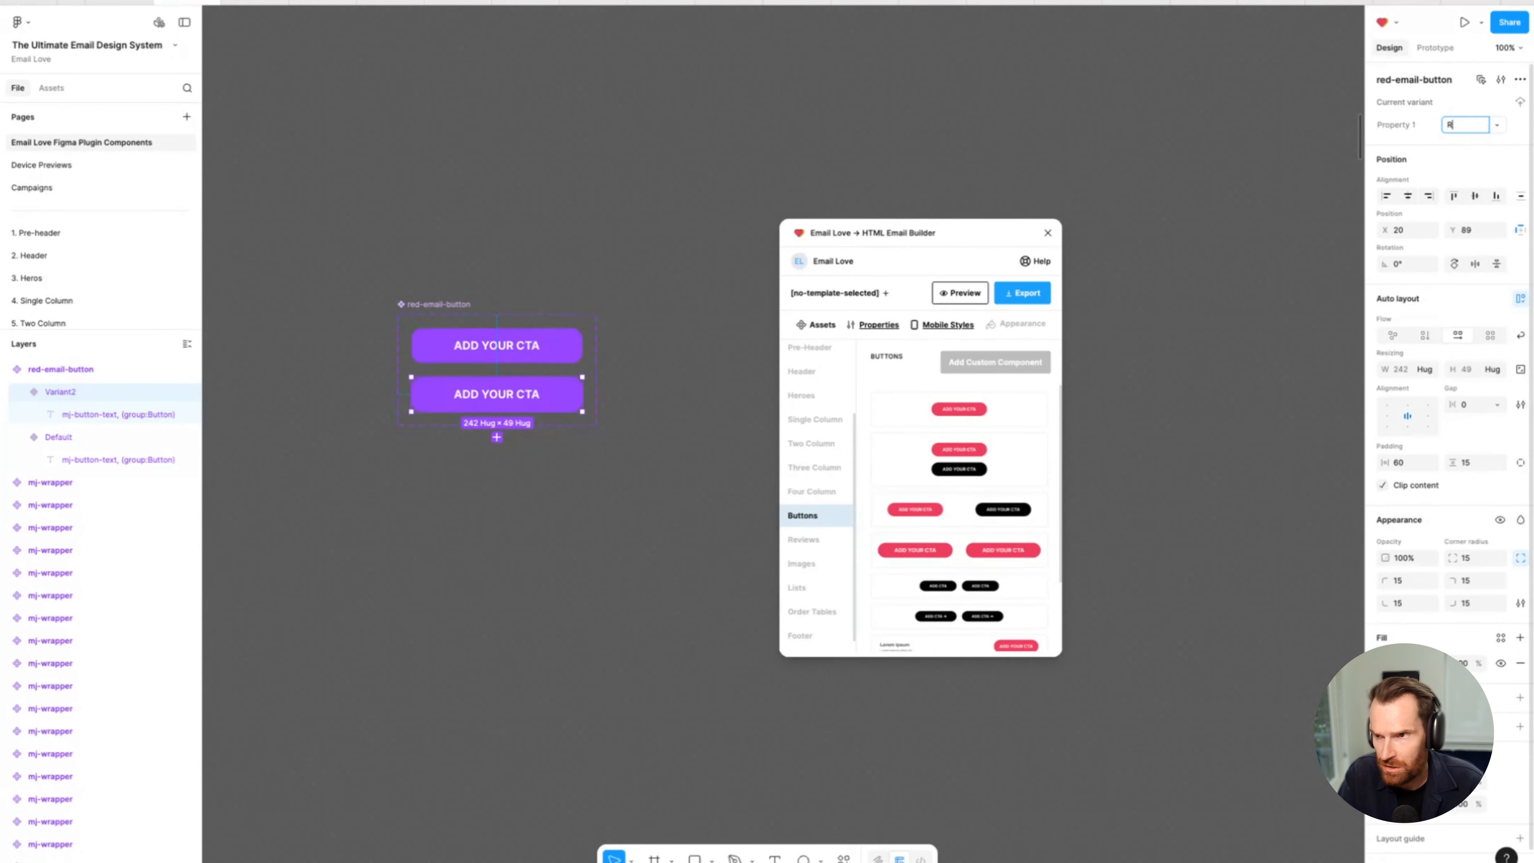
{"action": "type", "text": "ed Butt"}
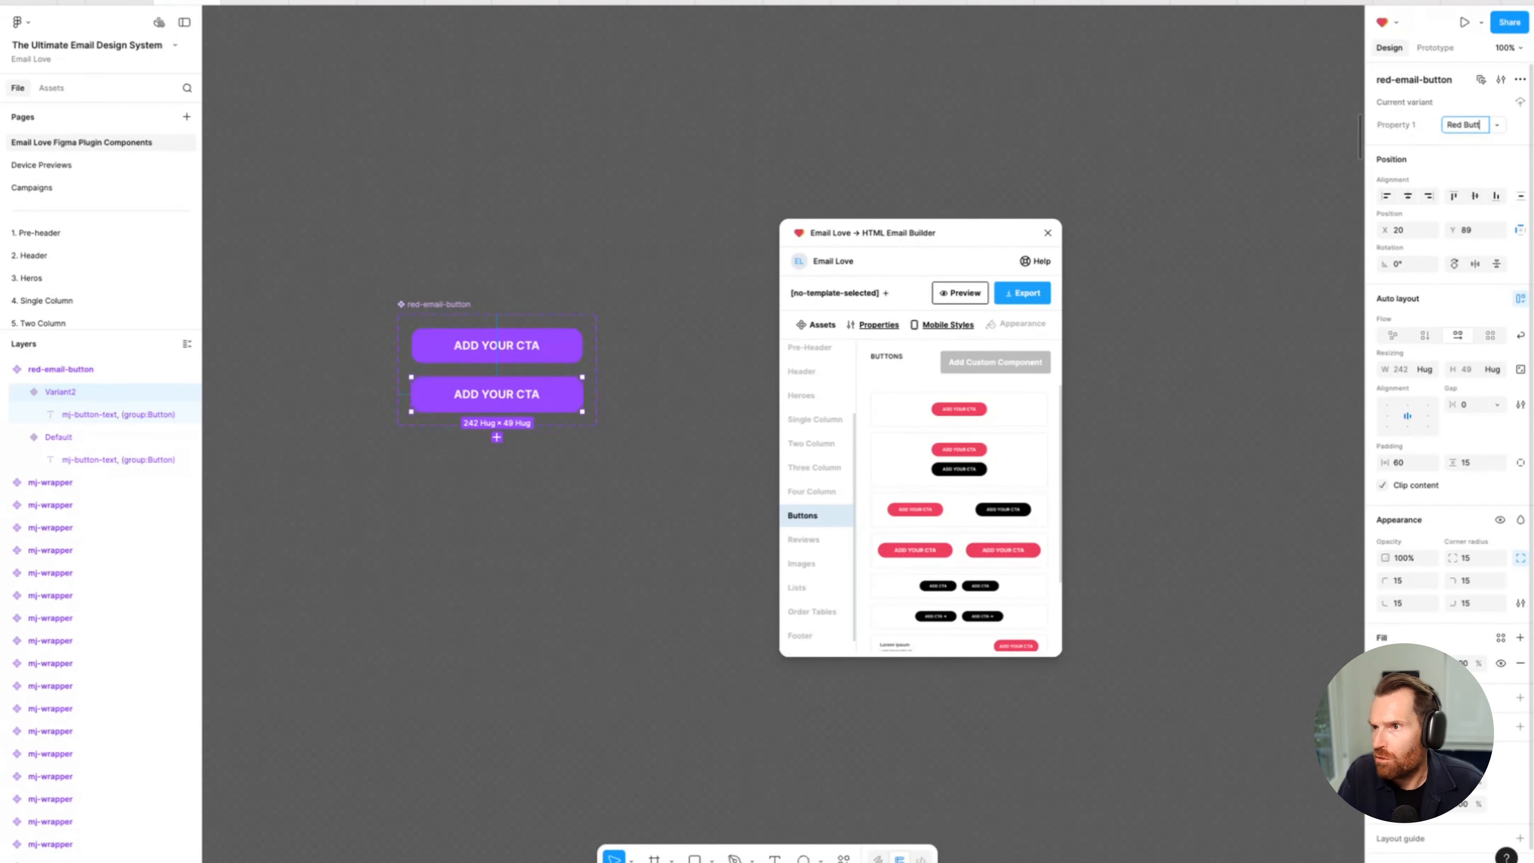
{"action": "type", "text": "on"}
{"action": "key", "text": "Return"}
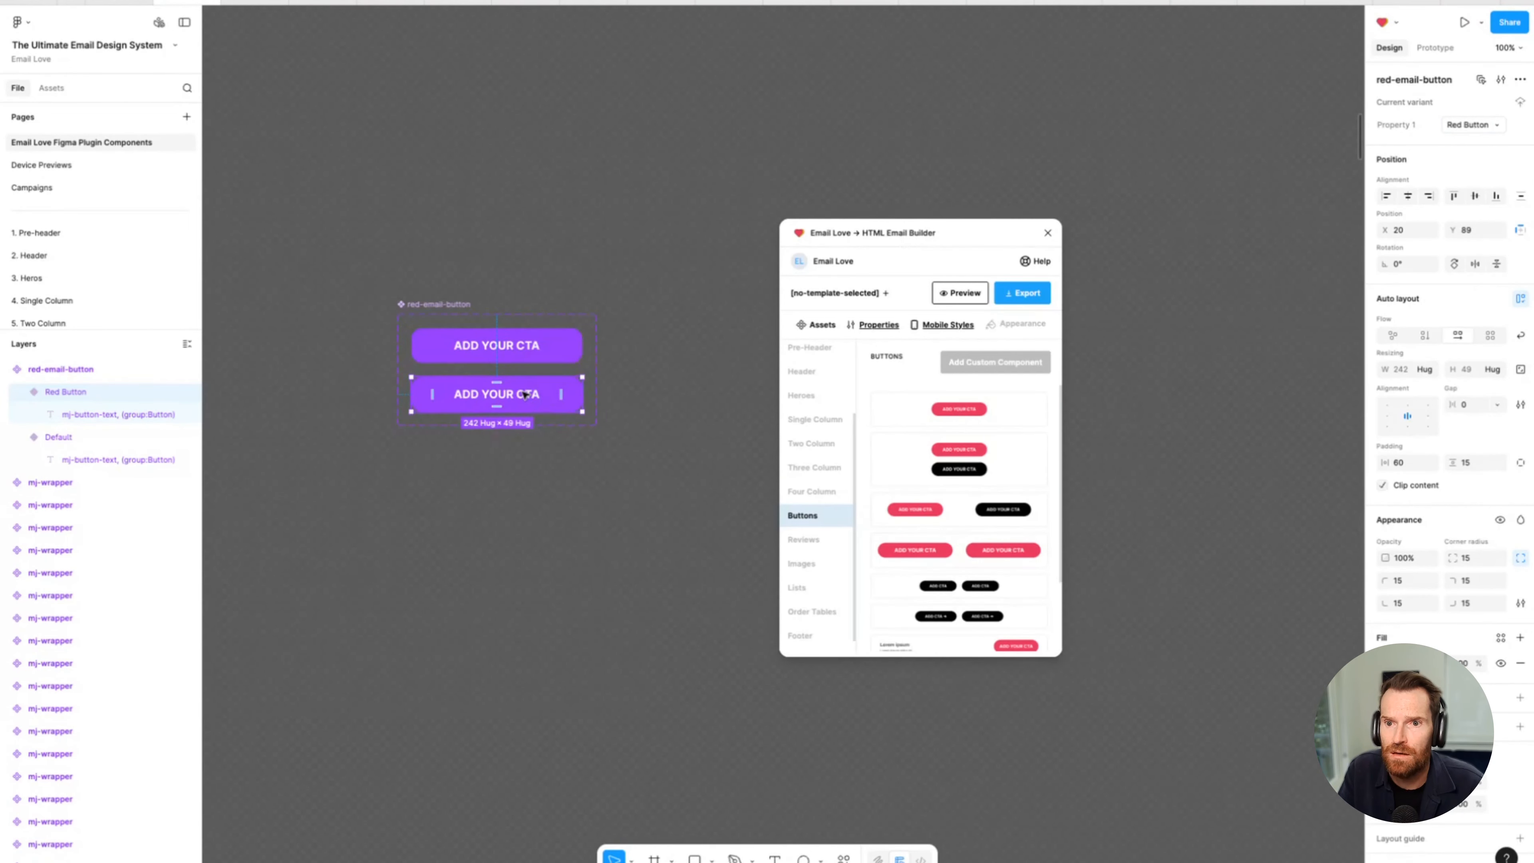
Fill the Red Button variant with the page's red EF3E5D.
{"action": "left_click", "coordinate": [1385, 663]}
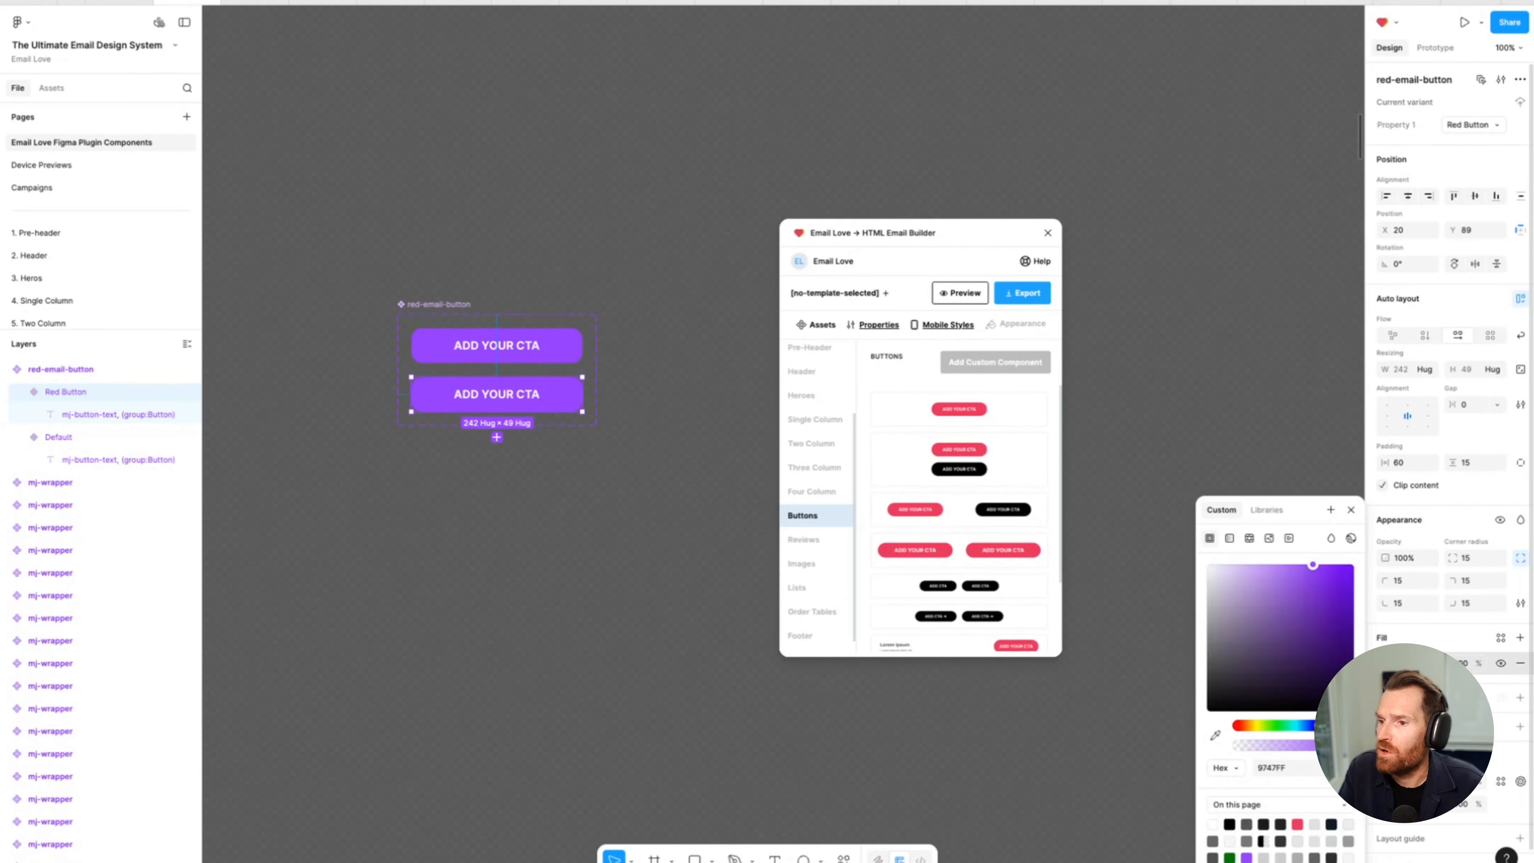
{"action": "left_click", "coordinate": [1297, 824]}
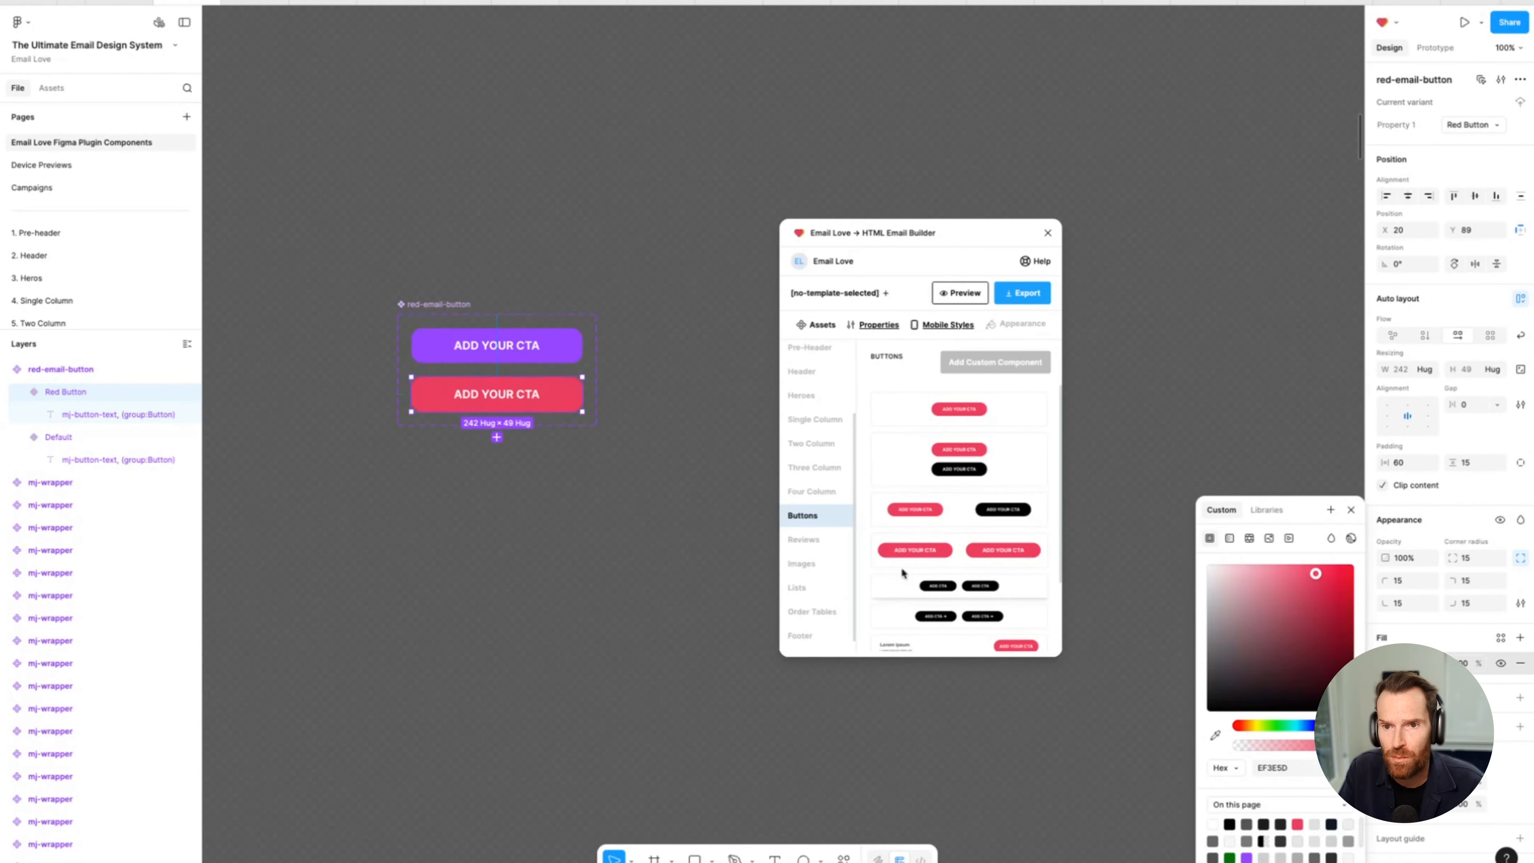
{"action": "left_click", "coordinate": [527, 498]}
{"action": "left_click", "coordinate": [530, 394]}
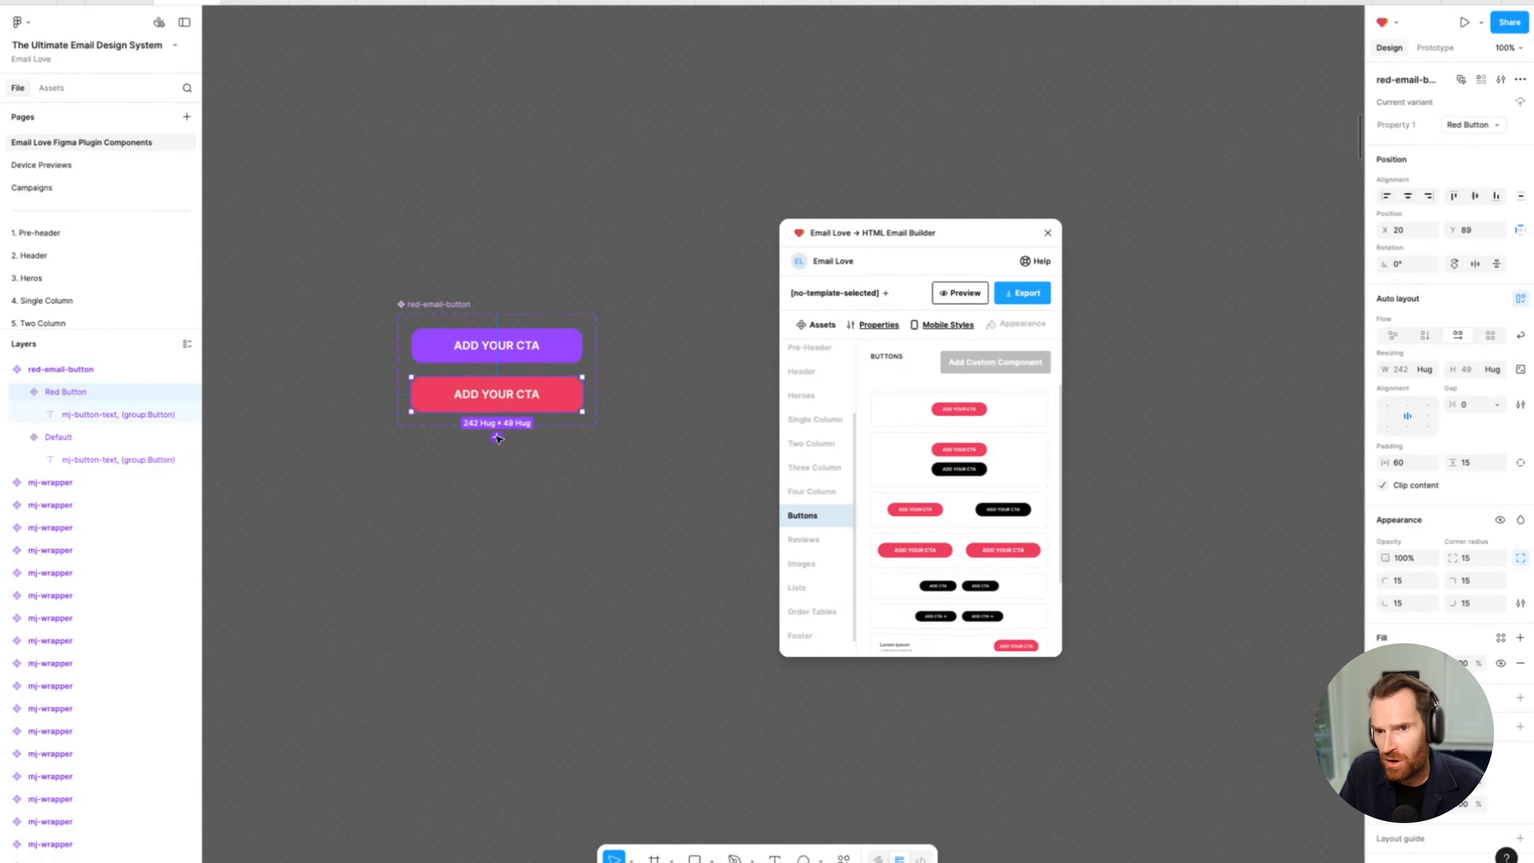
Add two more variants to the red-email-button component set.
{"action": "left_click", "coordinate": [428, 305]}
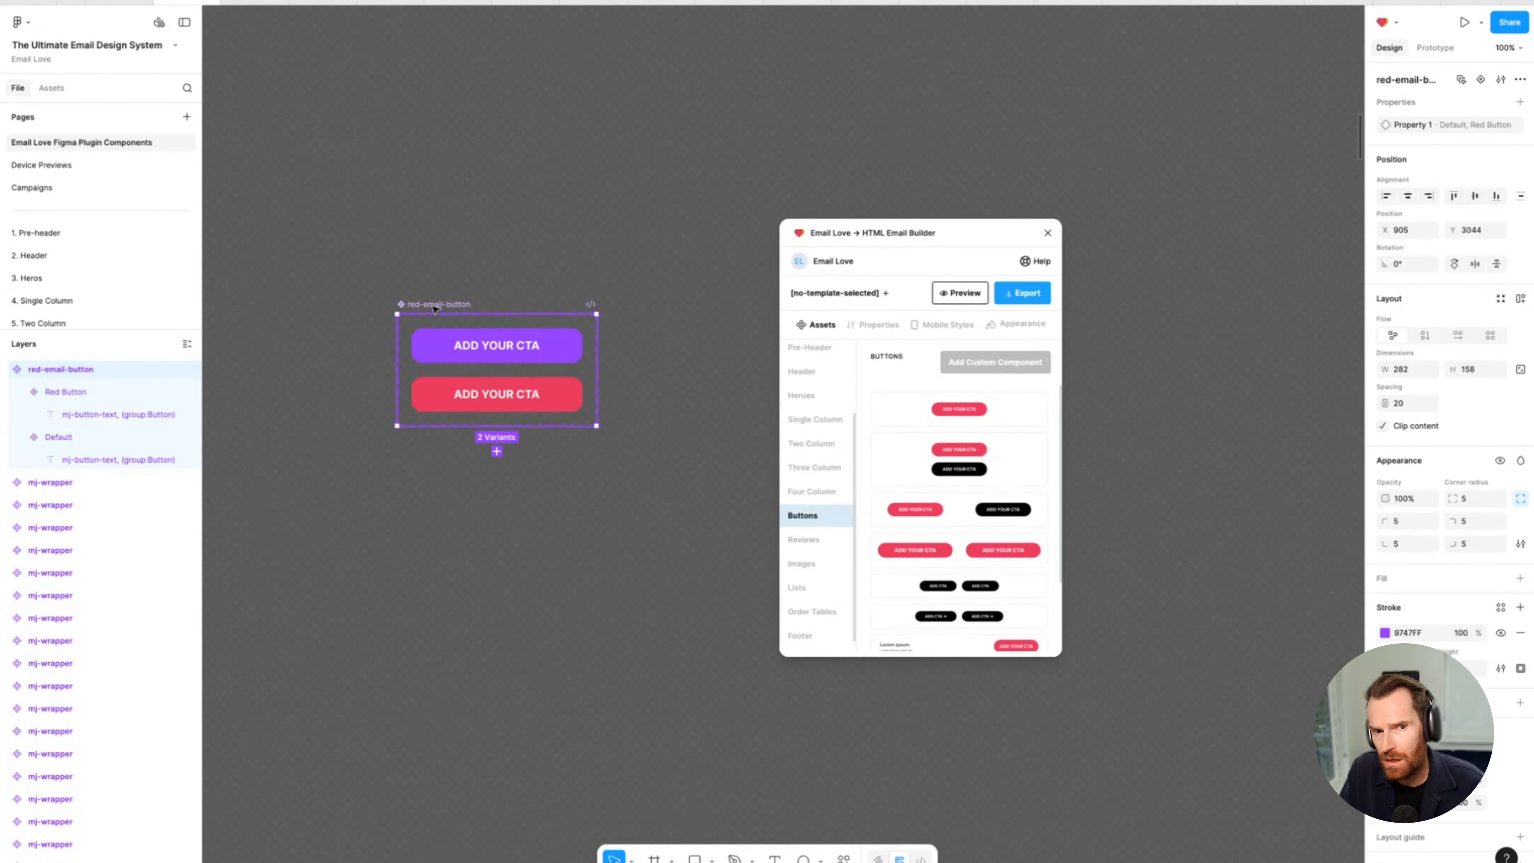
{"action": "left_click", "coordinate": [497, 451]}
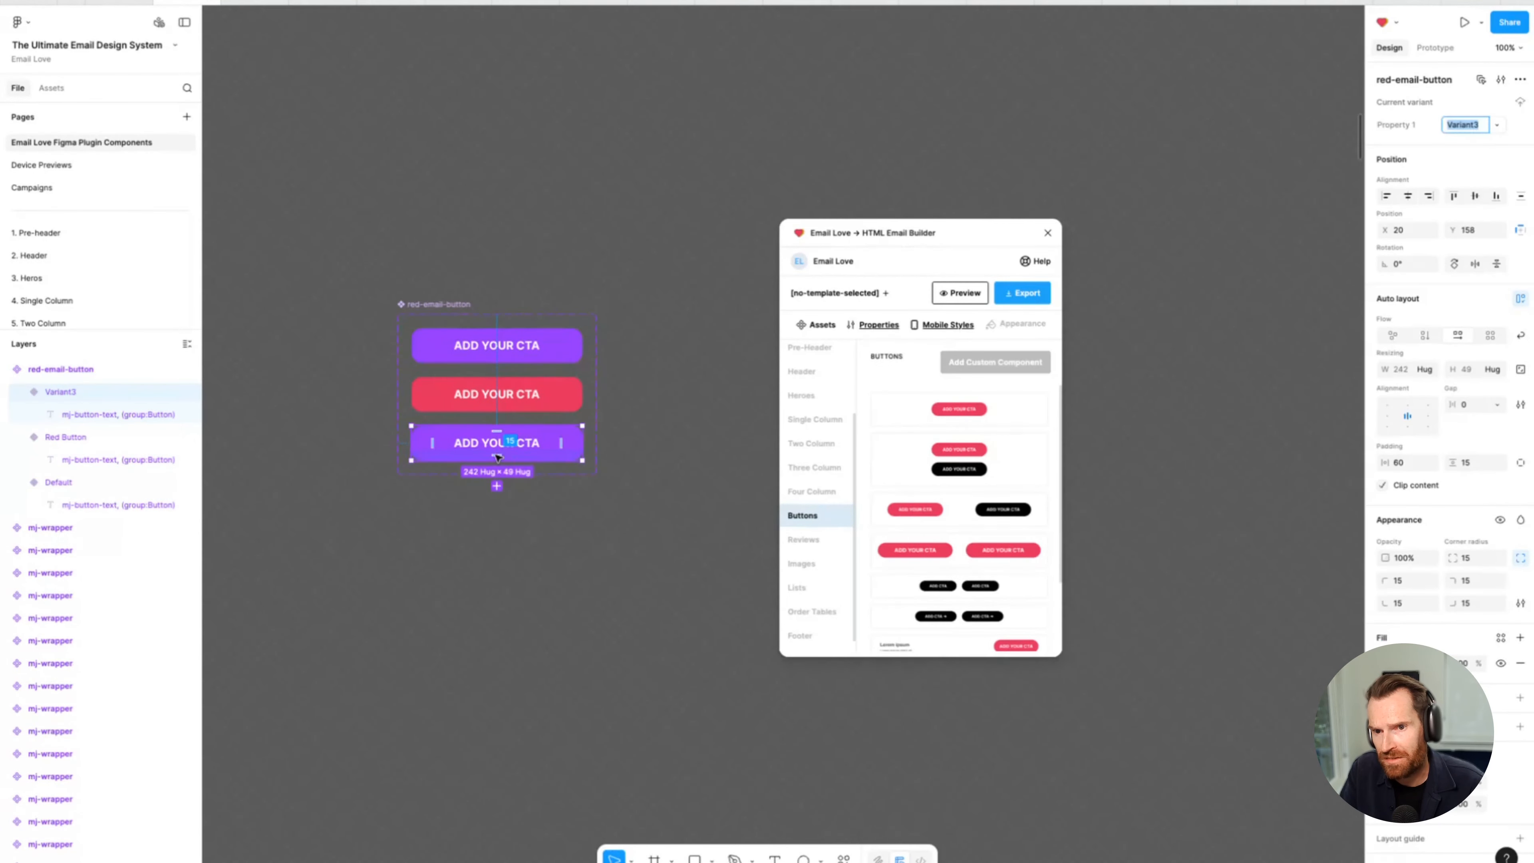
{"action": "left_click", "coordinate": [496, 486]}
Fill Variant3 with white FFFFFF and add a purple 9747FF stroke to it.
{"action": "left_click", "coordinate": [539, 449]}
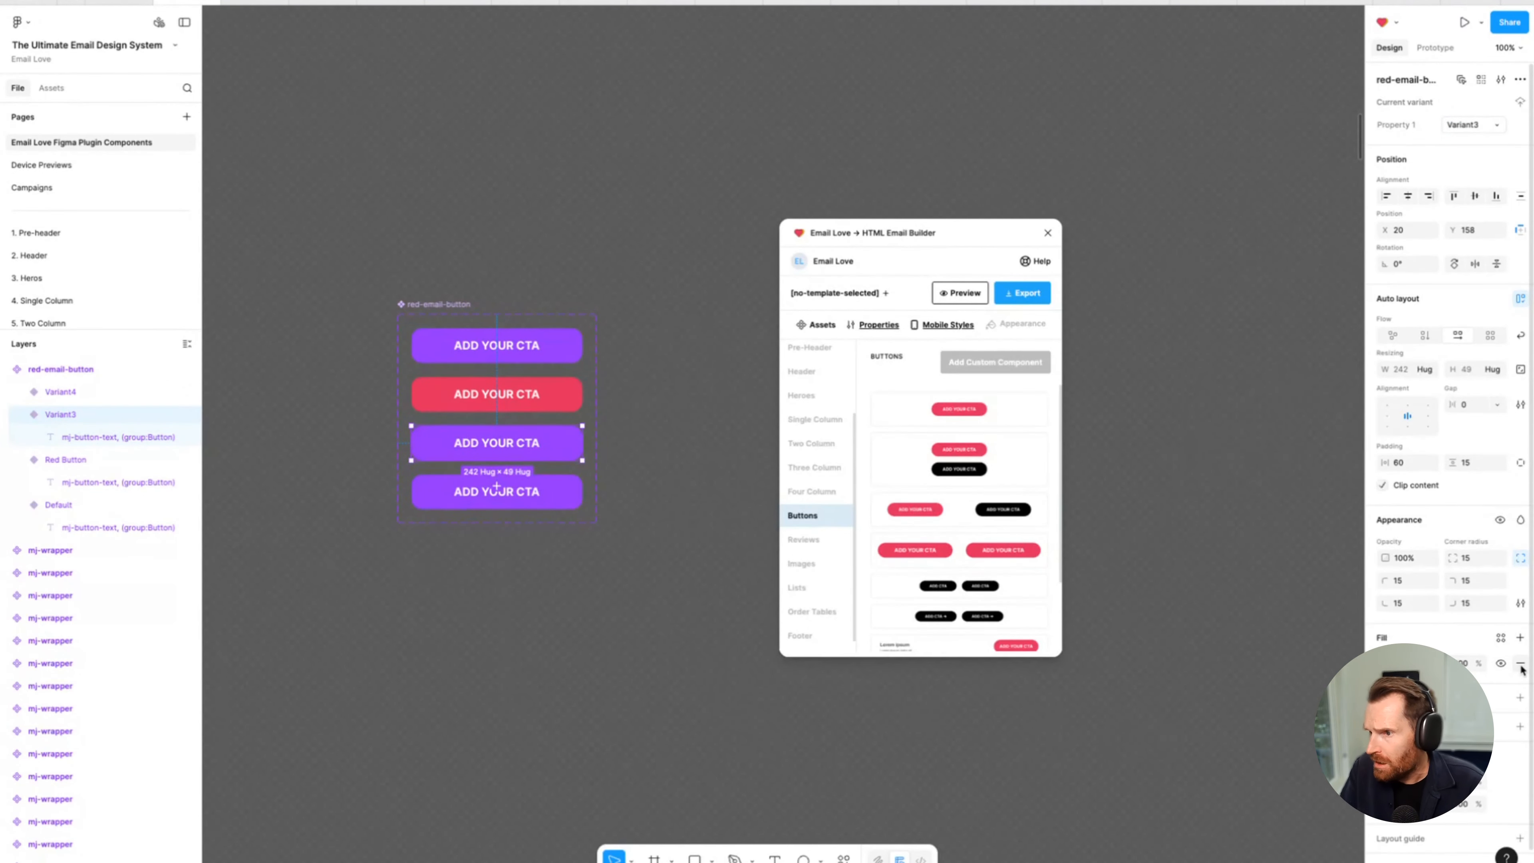
{"action": "left_click", "coordinate": [1387, 664]}
{"action": "left_click_drag", "start_coordinate": [1267, 632], "coordinate": [1185, 544]}
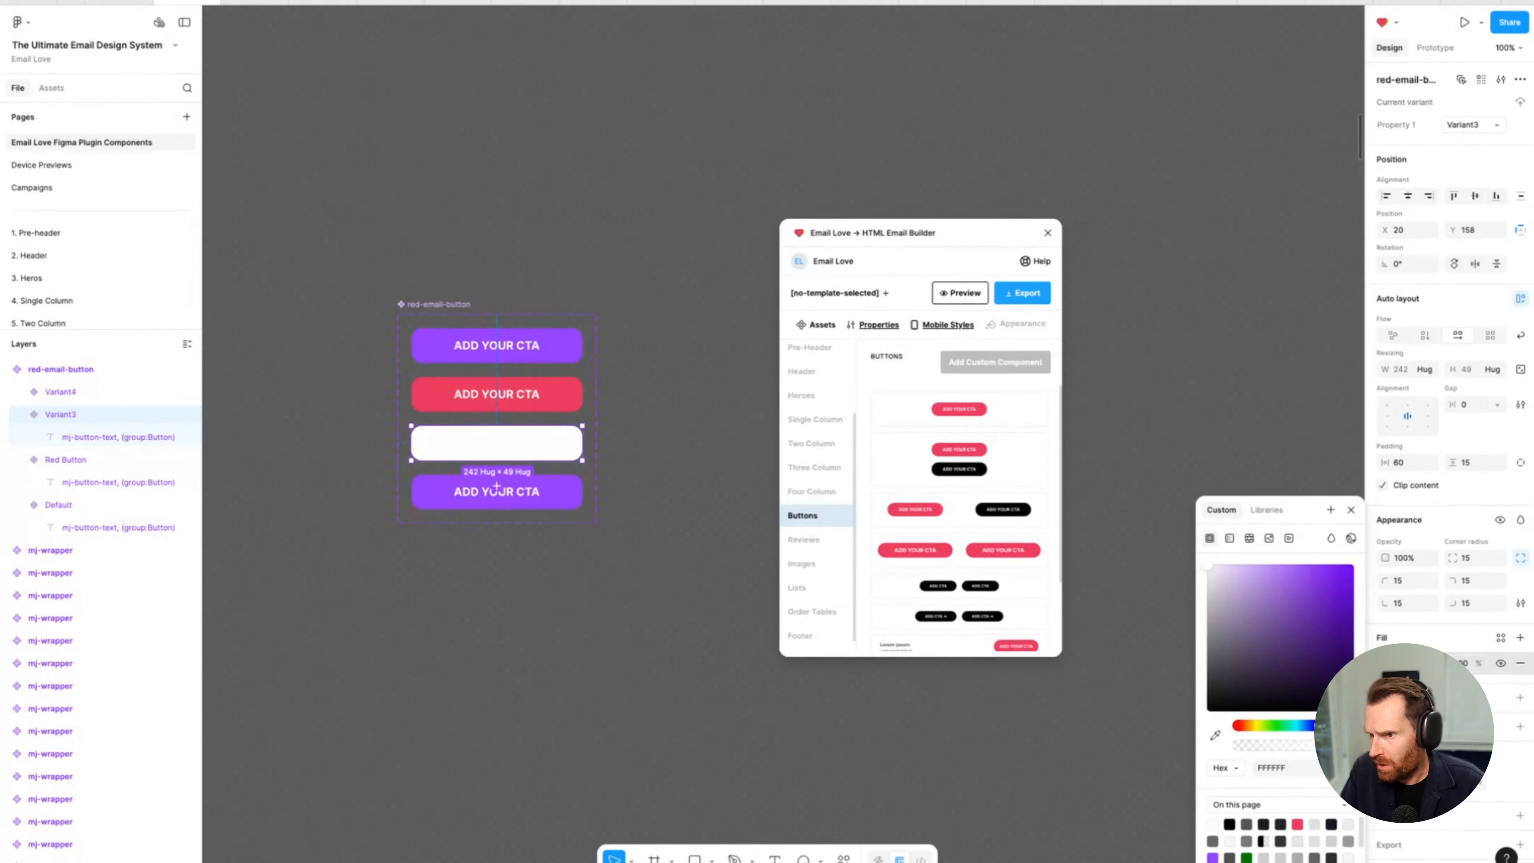
{"action": "left_click", "coordinate": [1389, 698]}
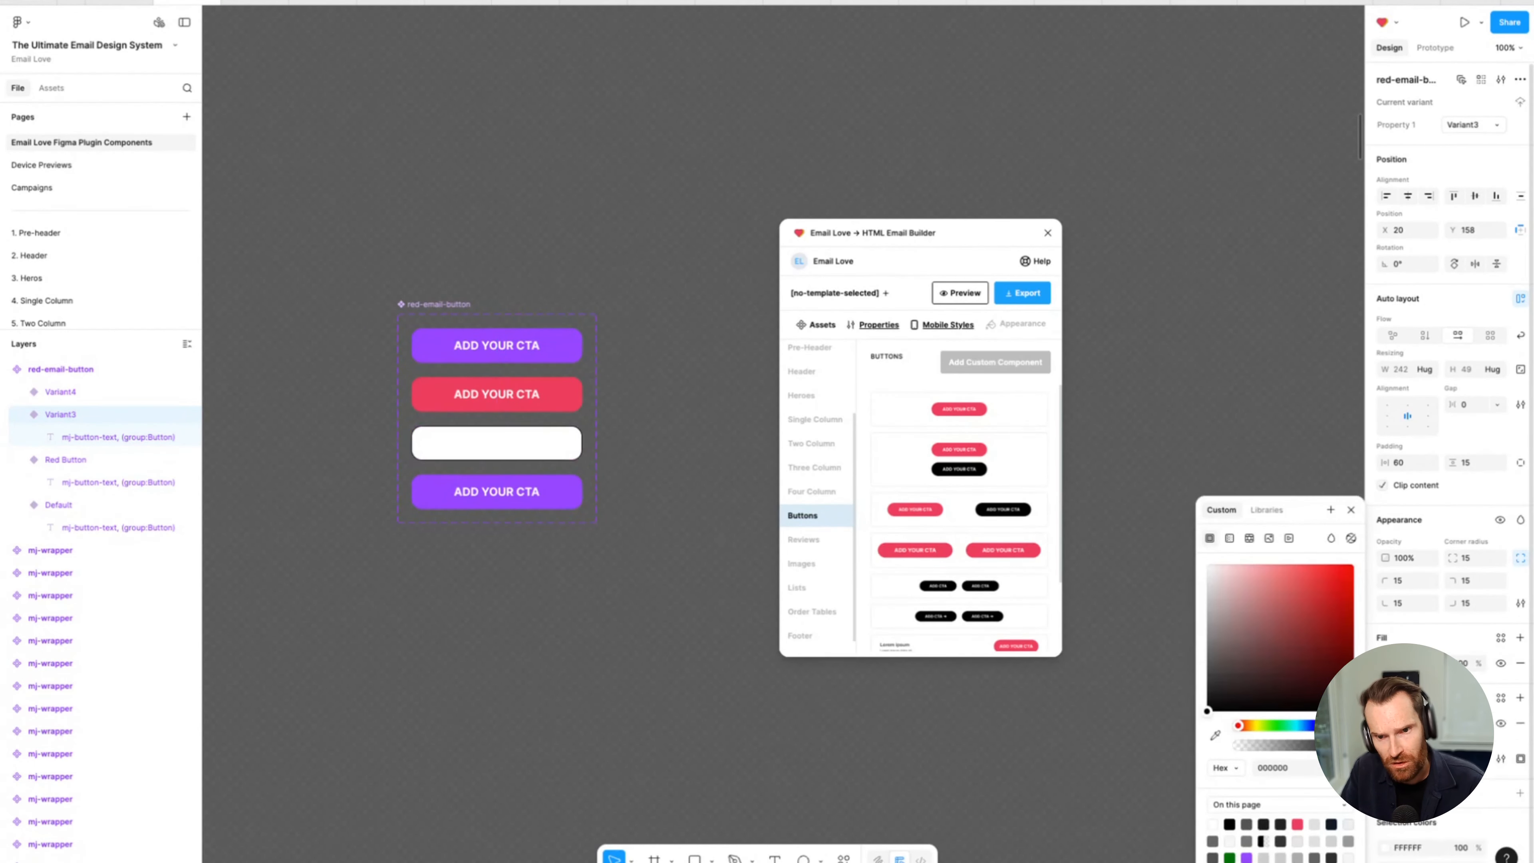
{"action": "left_click", "coordinate": [1248, 856]}
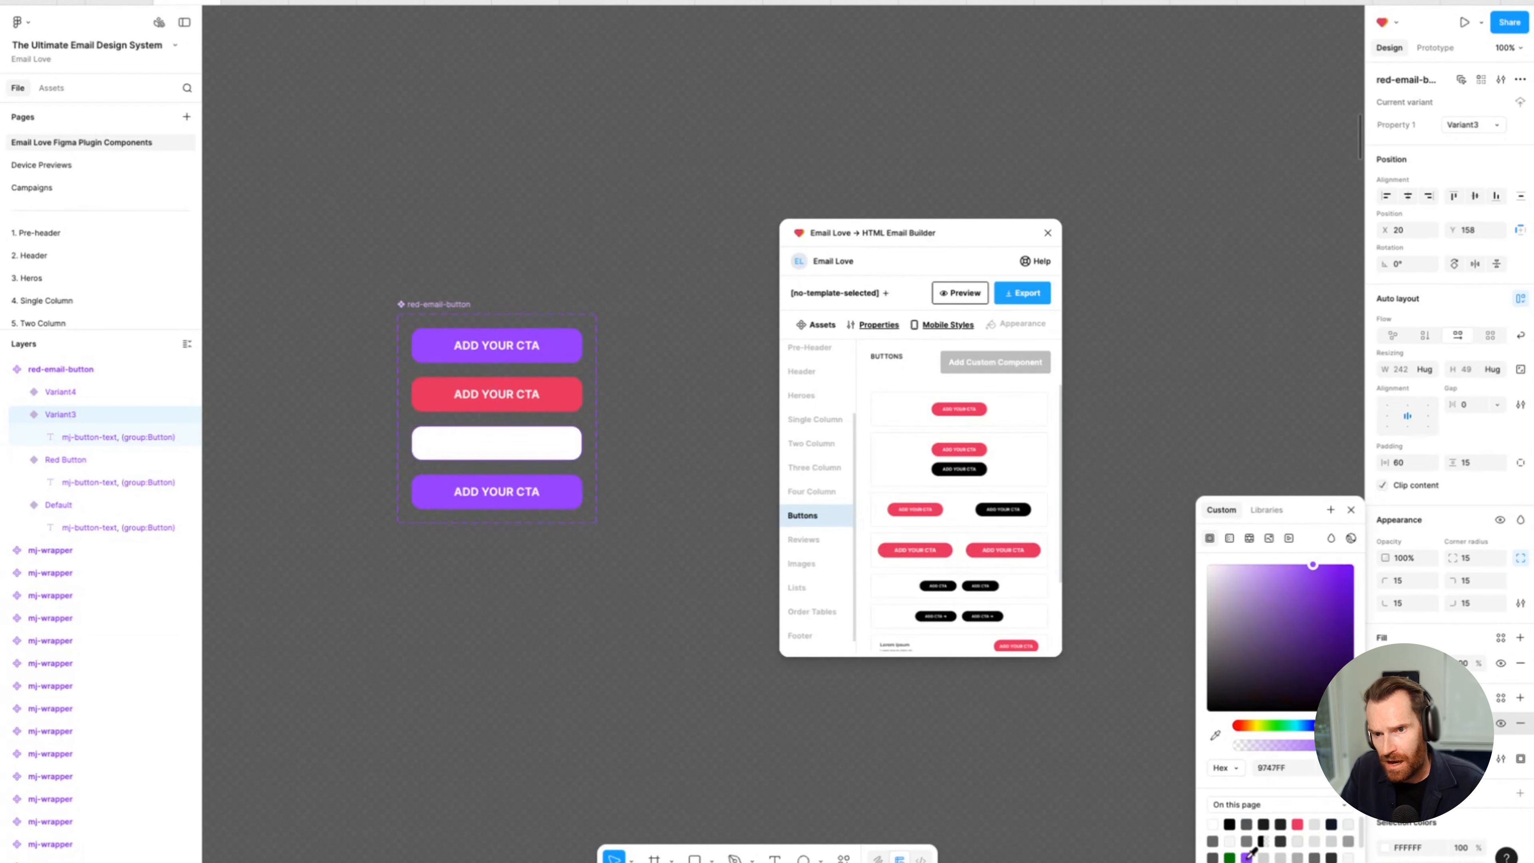
Change the ADD YOUR CTA text in Variant3 to black 000000 and deselect it.
{"action": "double_click", "coordinate": [496, 445]}
{"action": "double_click", "coordinate": [490, 446]}
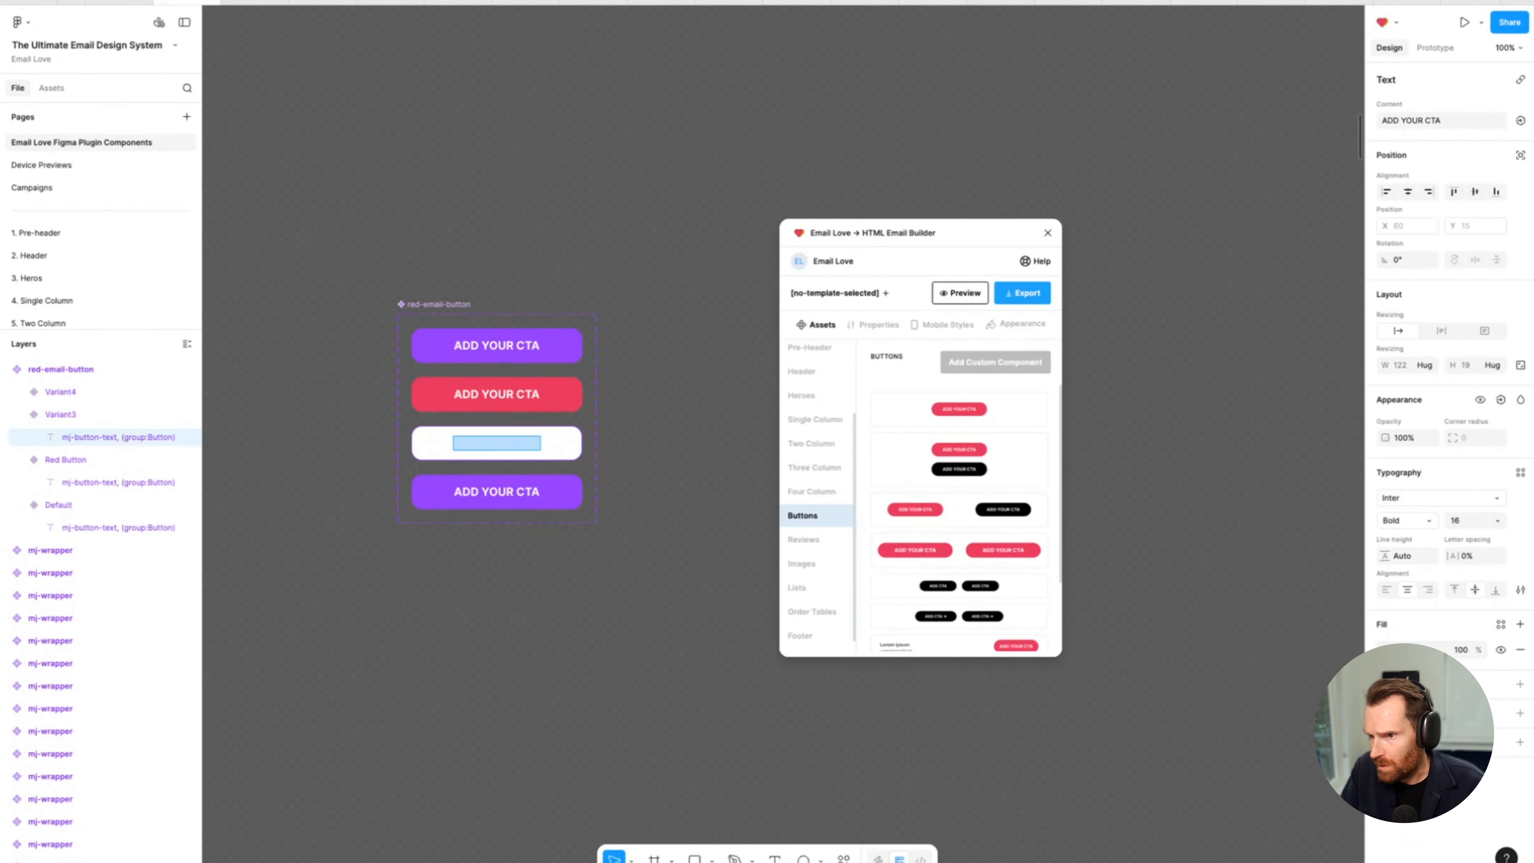
{"action": "left_click", "coordinate": [1385, 649]}
{"action": "left_click_drag", "start_coordinate": [1311, 667], "coordinate": [1169, 755]}
{"action": "left_click", "coordinate": [583, 567]}
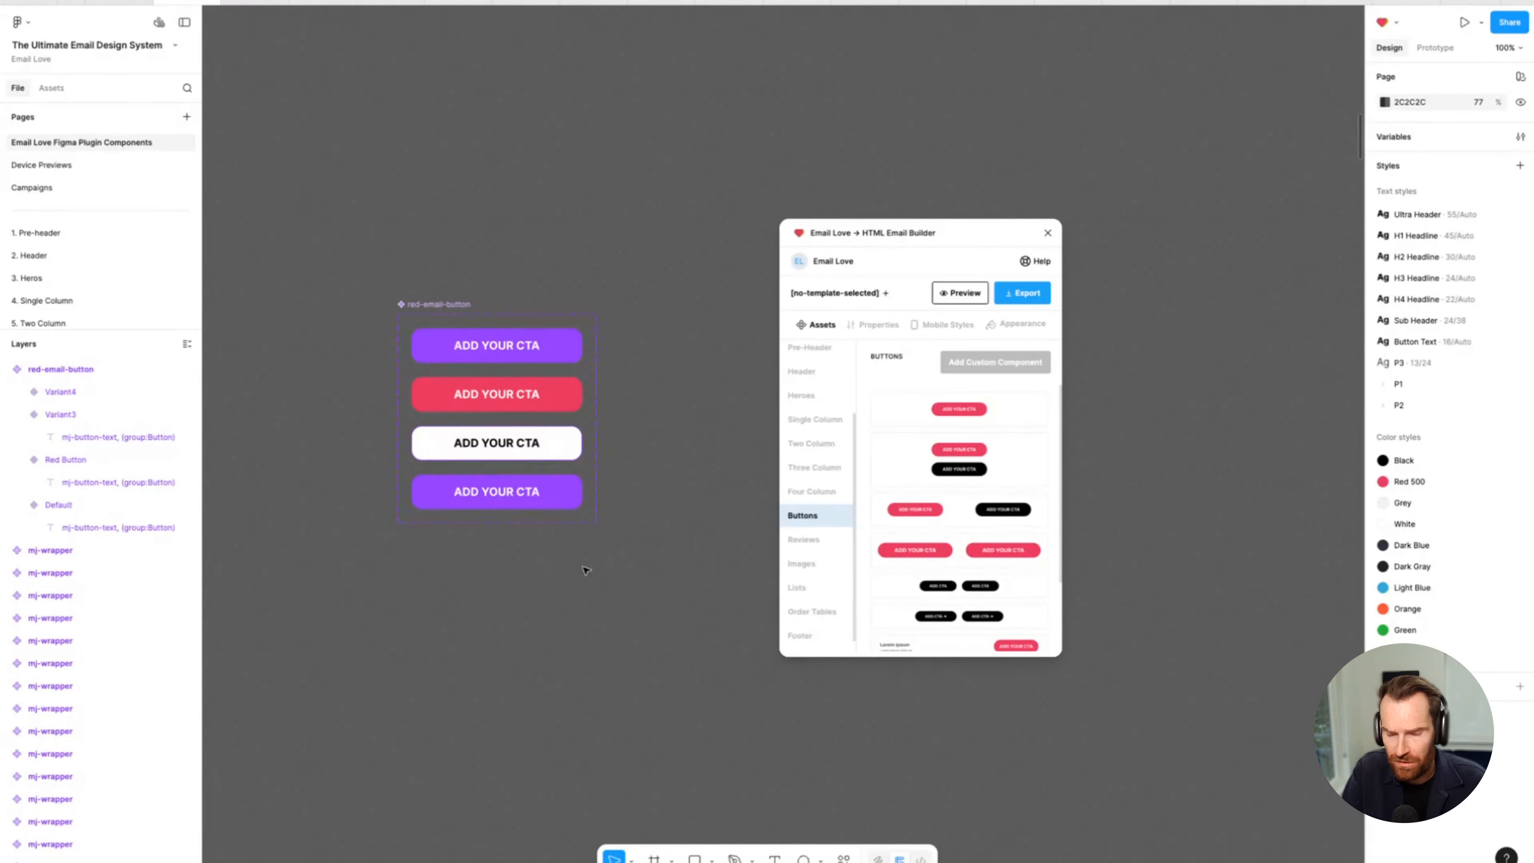
Thicken the purple stroke around the white Variant3 button and deselect it.
{"action": "key", "text": "super+equal"}
{"action": "scroll", "coordinate": [585, 570], "scroll_direction": "left", "scroll_amount": 4}
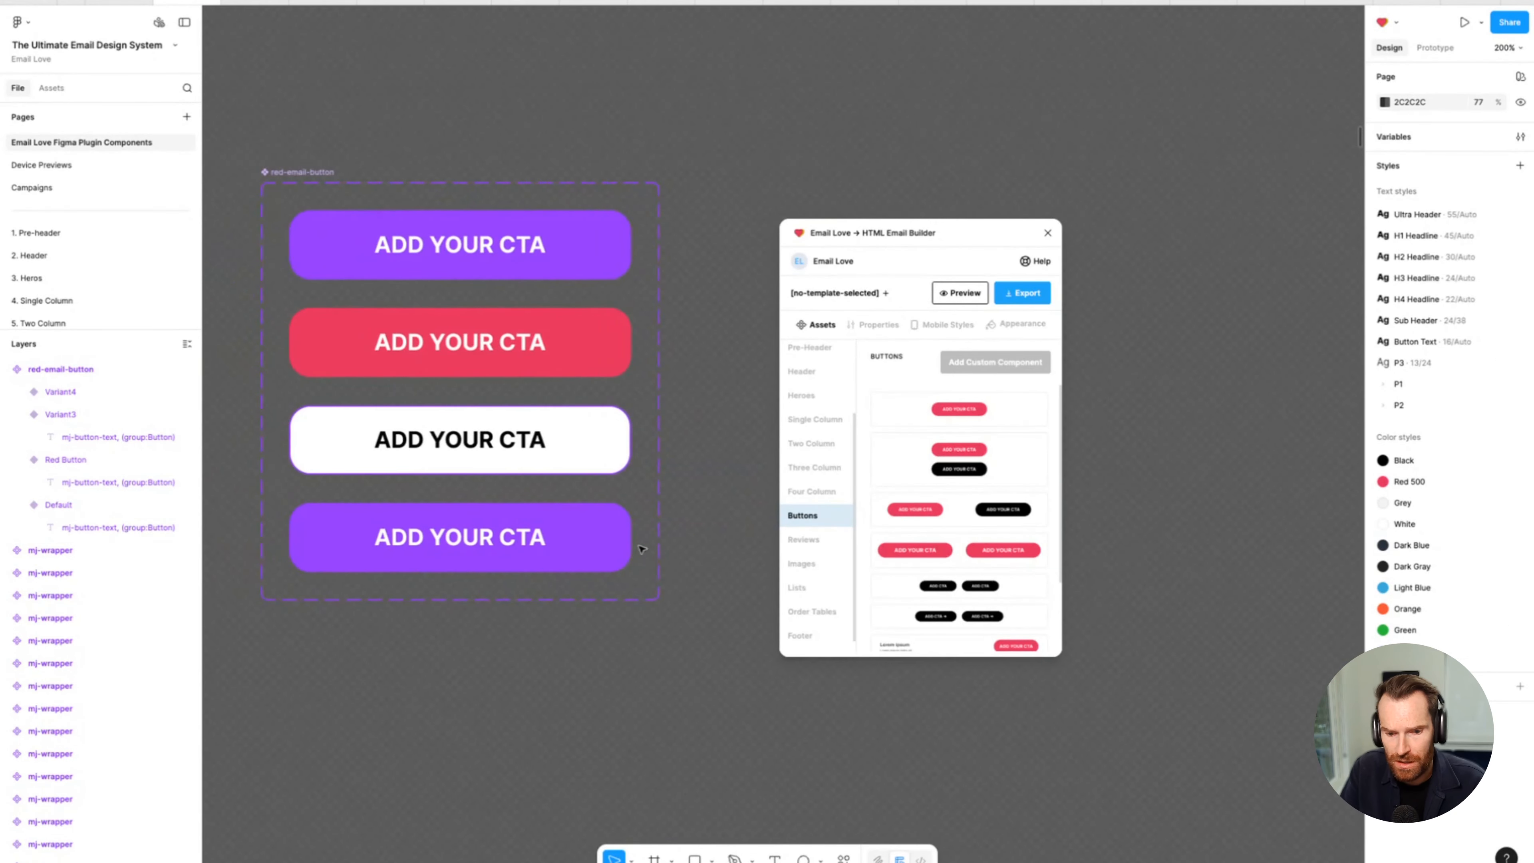
{"action": "left_click", "coordinate": [620, 450]}
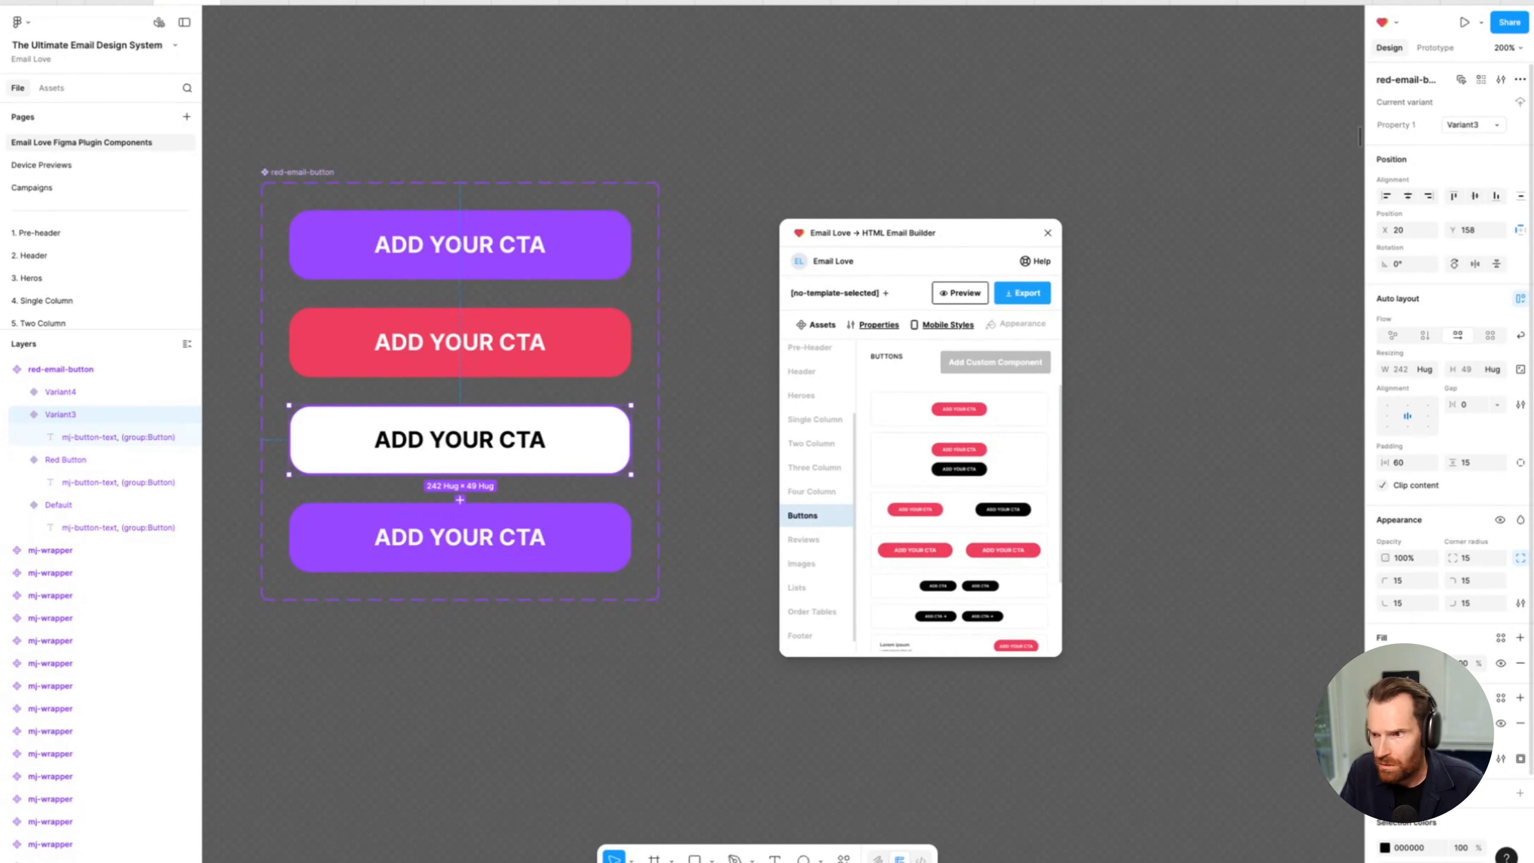
{"action": "left_click", "coordinate": [441, 487]}
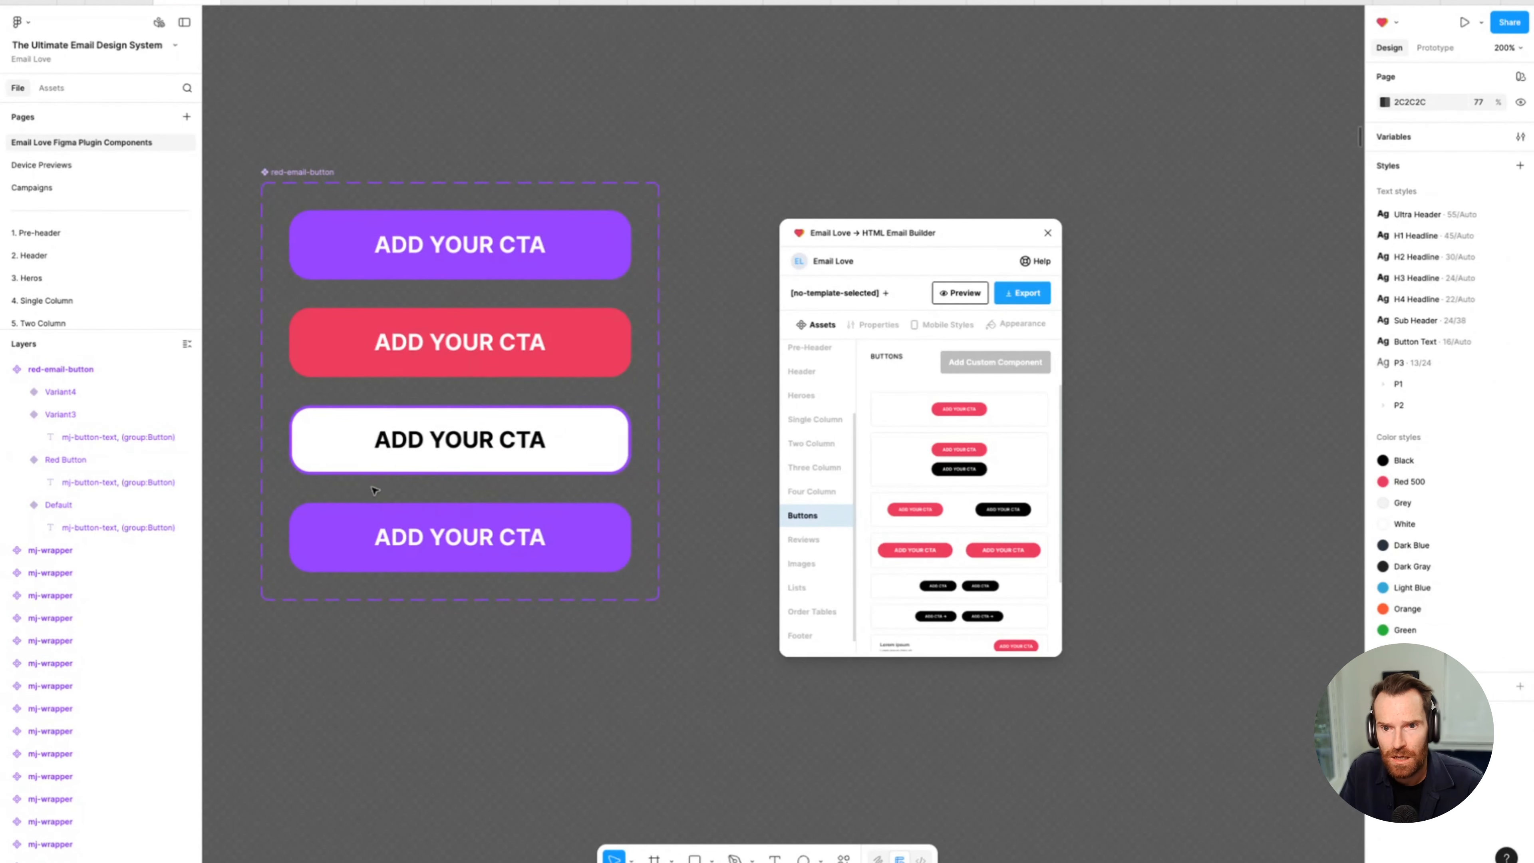
Fill Variant4 with black 000000 and deselect it.
{"action": "left_click", "coordinate": [517, 546]}
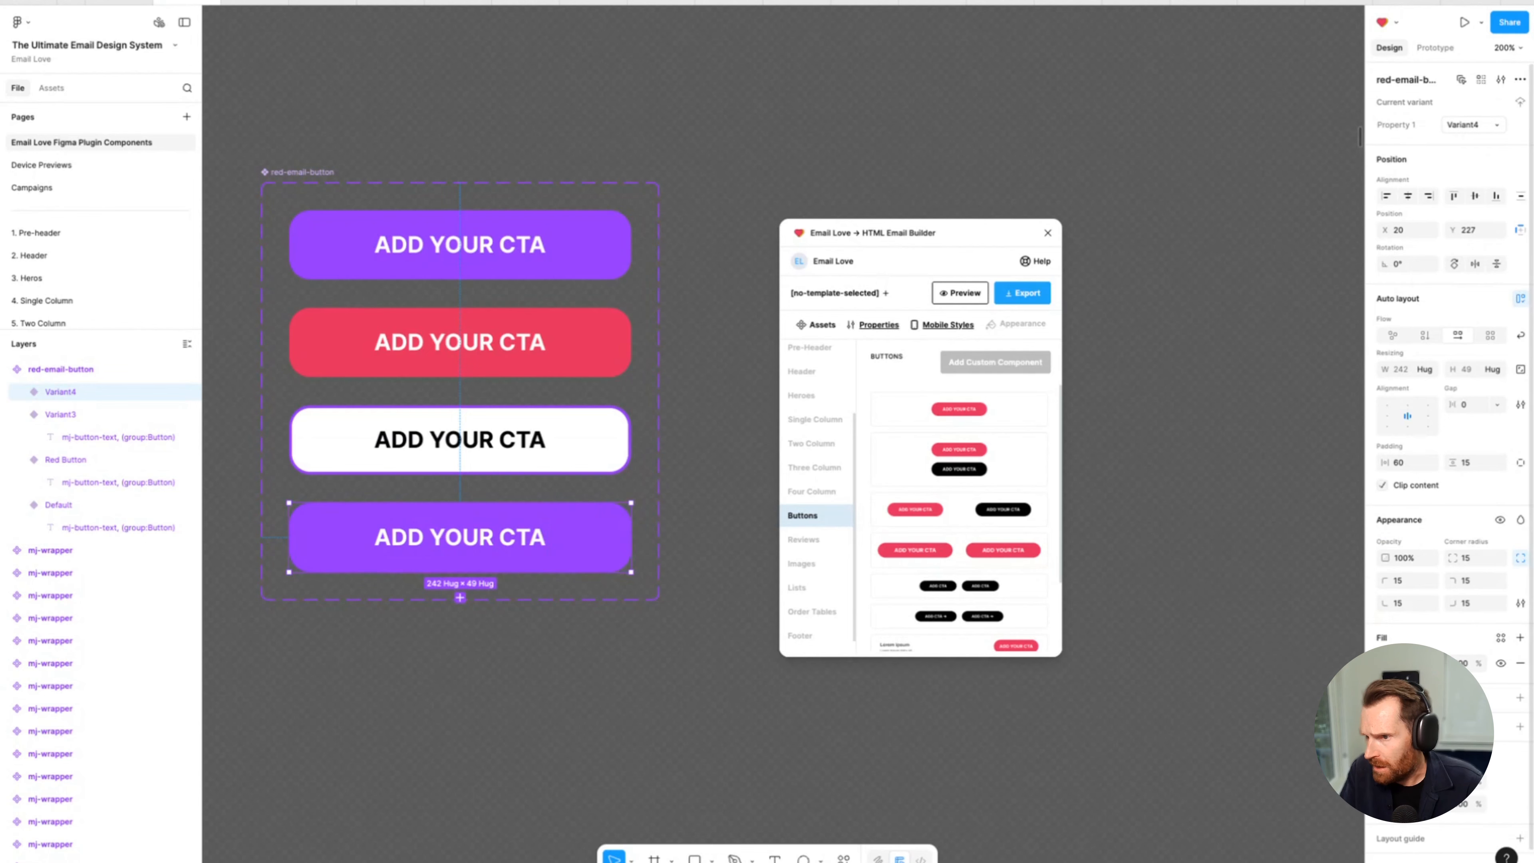
{"action": "left_click", "coordinate": [1385, 662]}
{"action": "left_click_drag", "start_coordinate": [1312, 694], "coordinate": [1165, 769]}
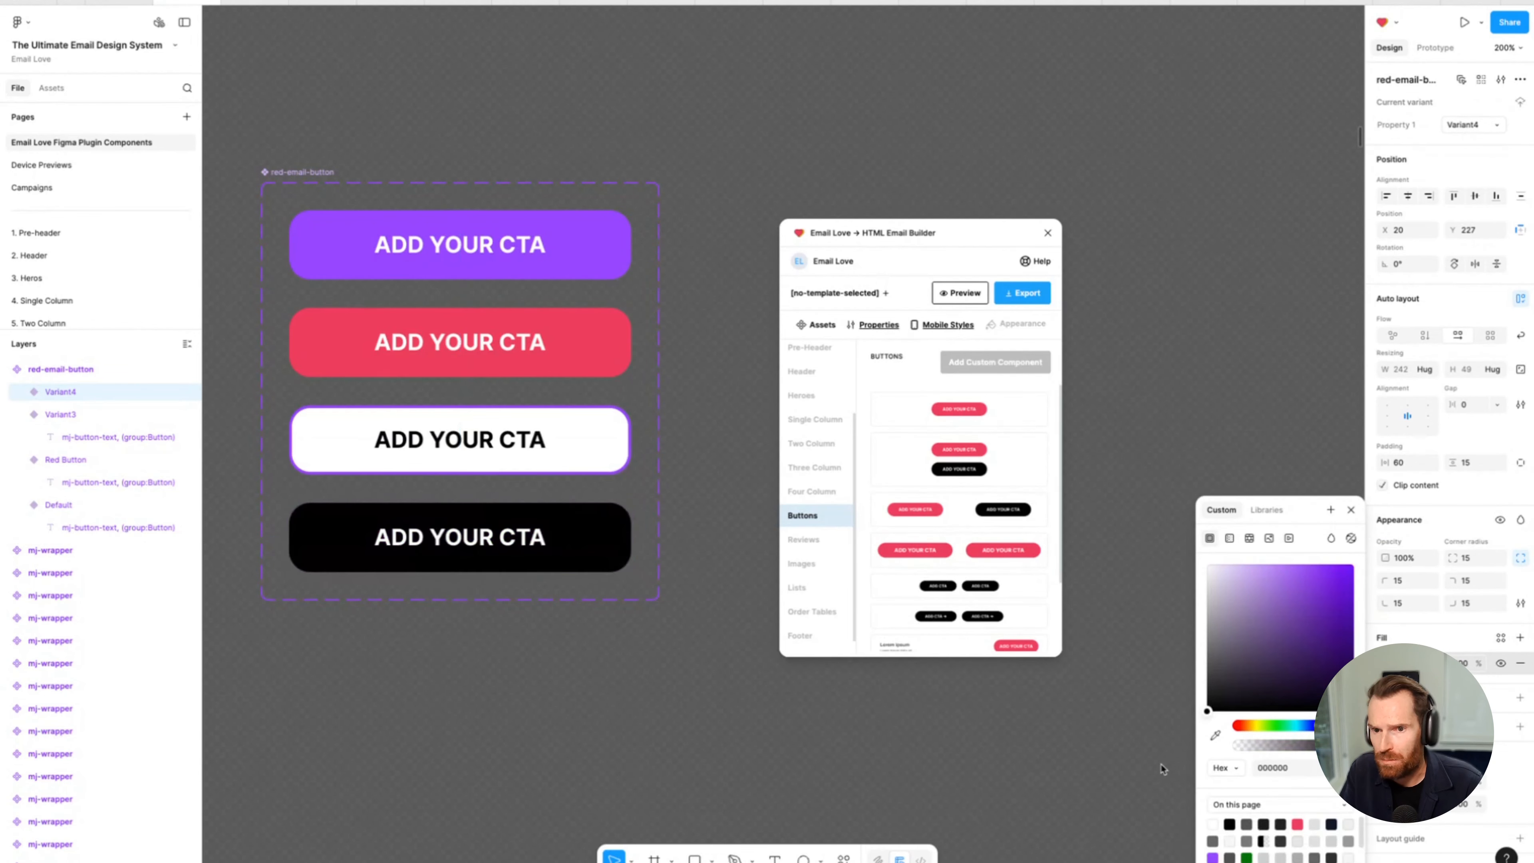
{"action": "left_click", "coordinate": [663, 736]}
Rename Variant3, the white button in the red-email-button set, to White with Purple stroke.
{"action": "left_click", "coordinate": [581, 441]}
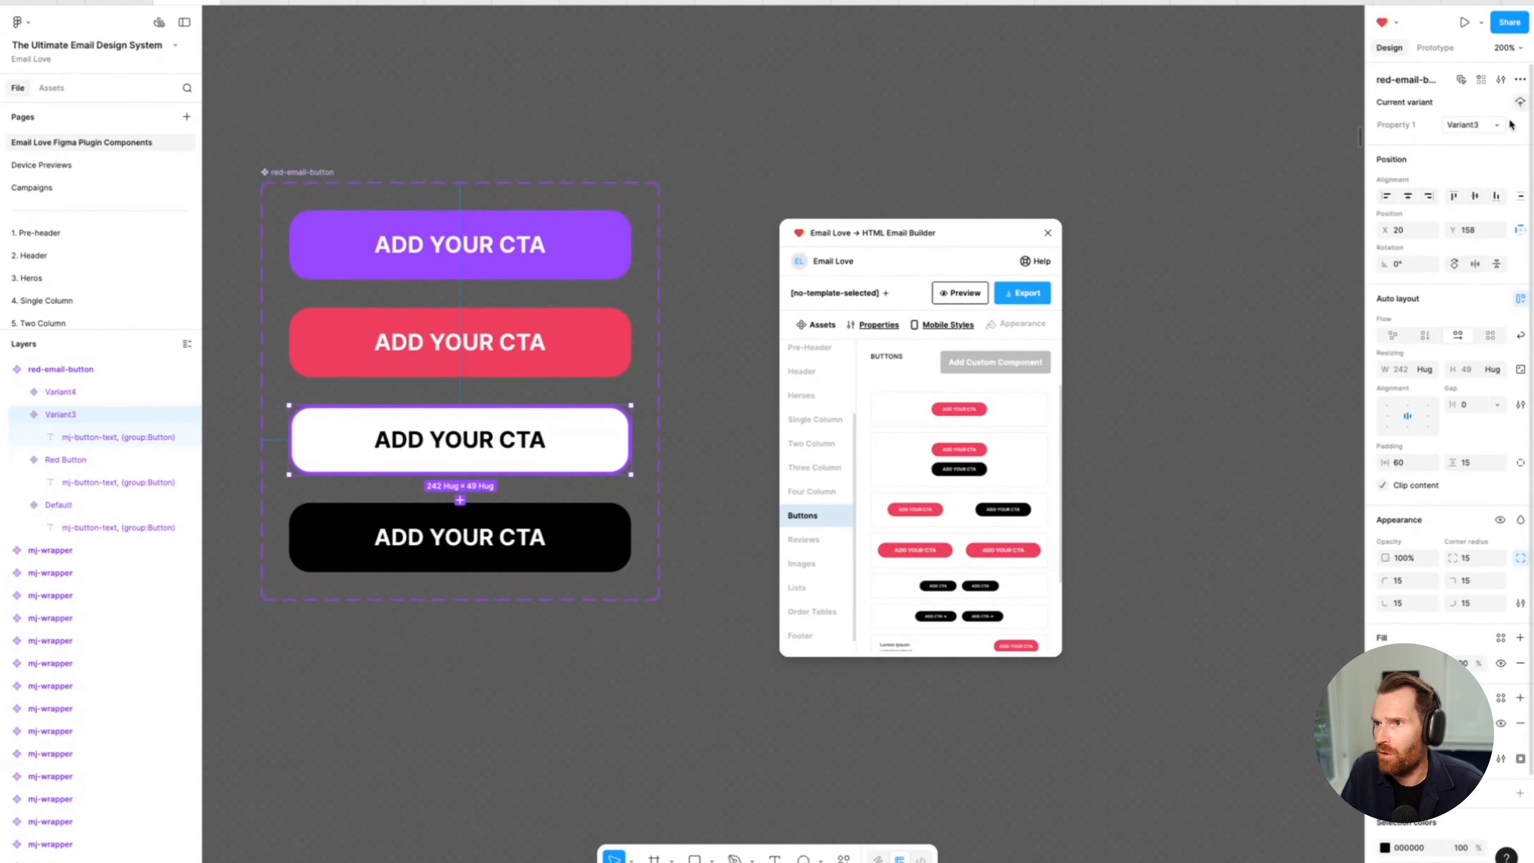
{"action": "left_click", "coordinate": [1479, 130]}
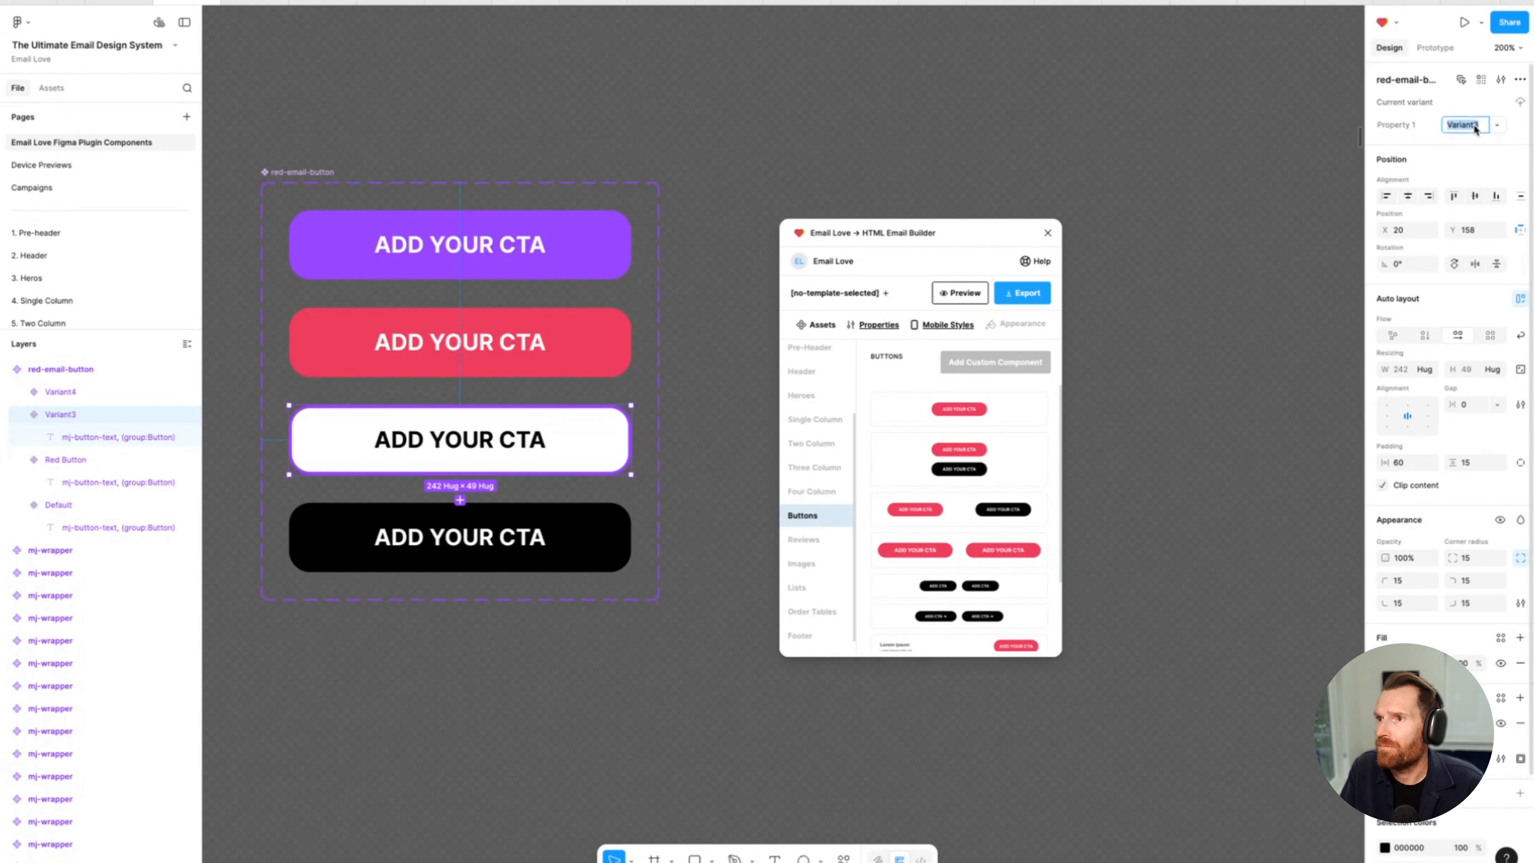
{"action": "type", "text": "Whi"}
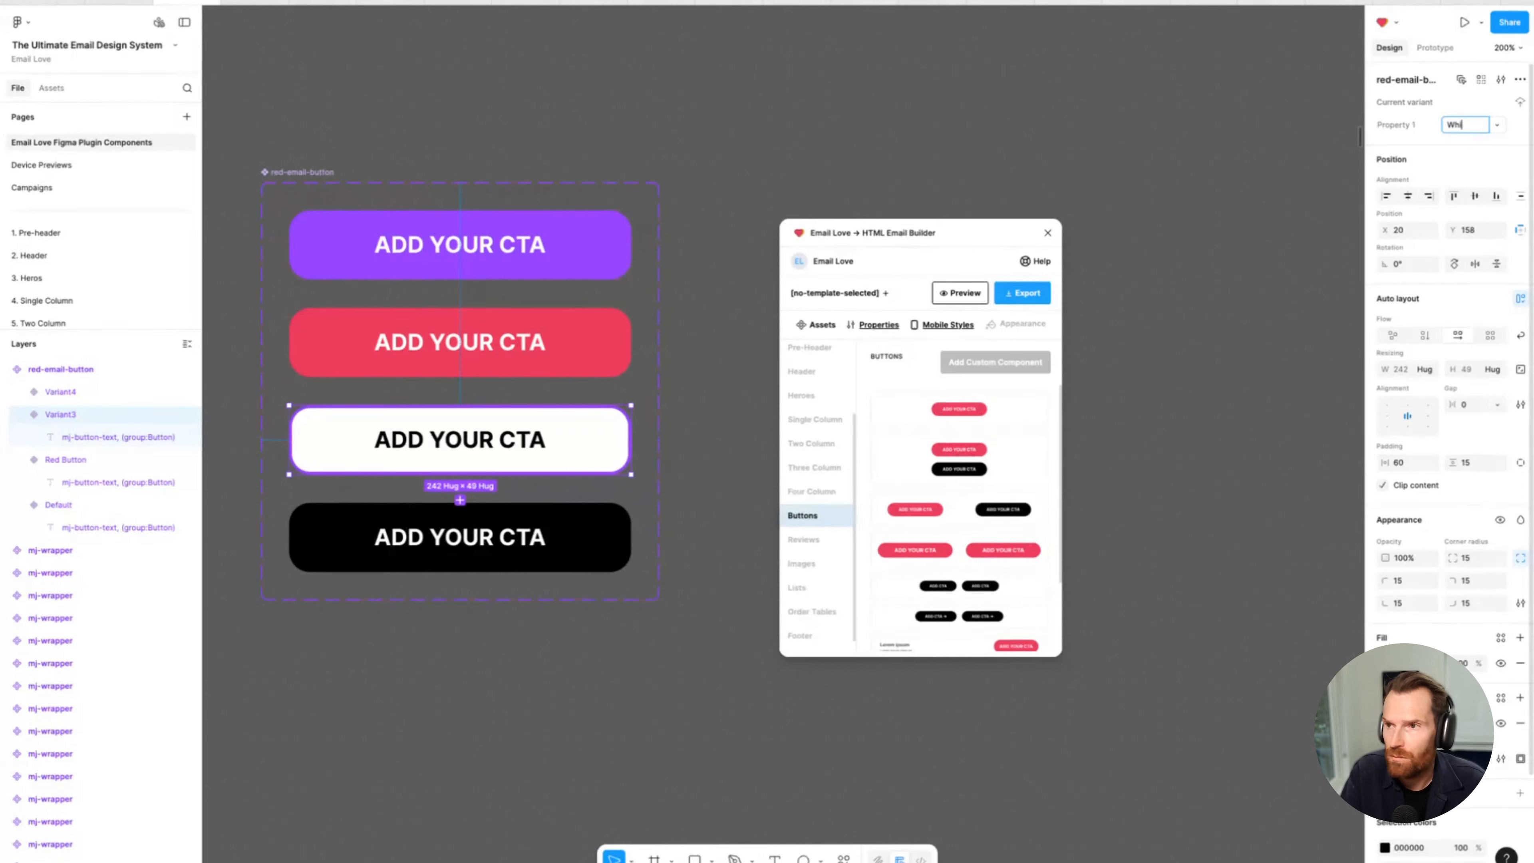
{"action": "type", "text": "te with Pu"}
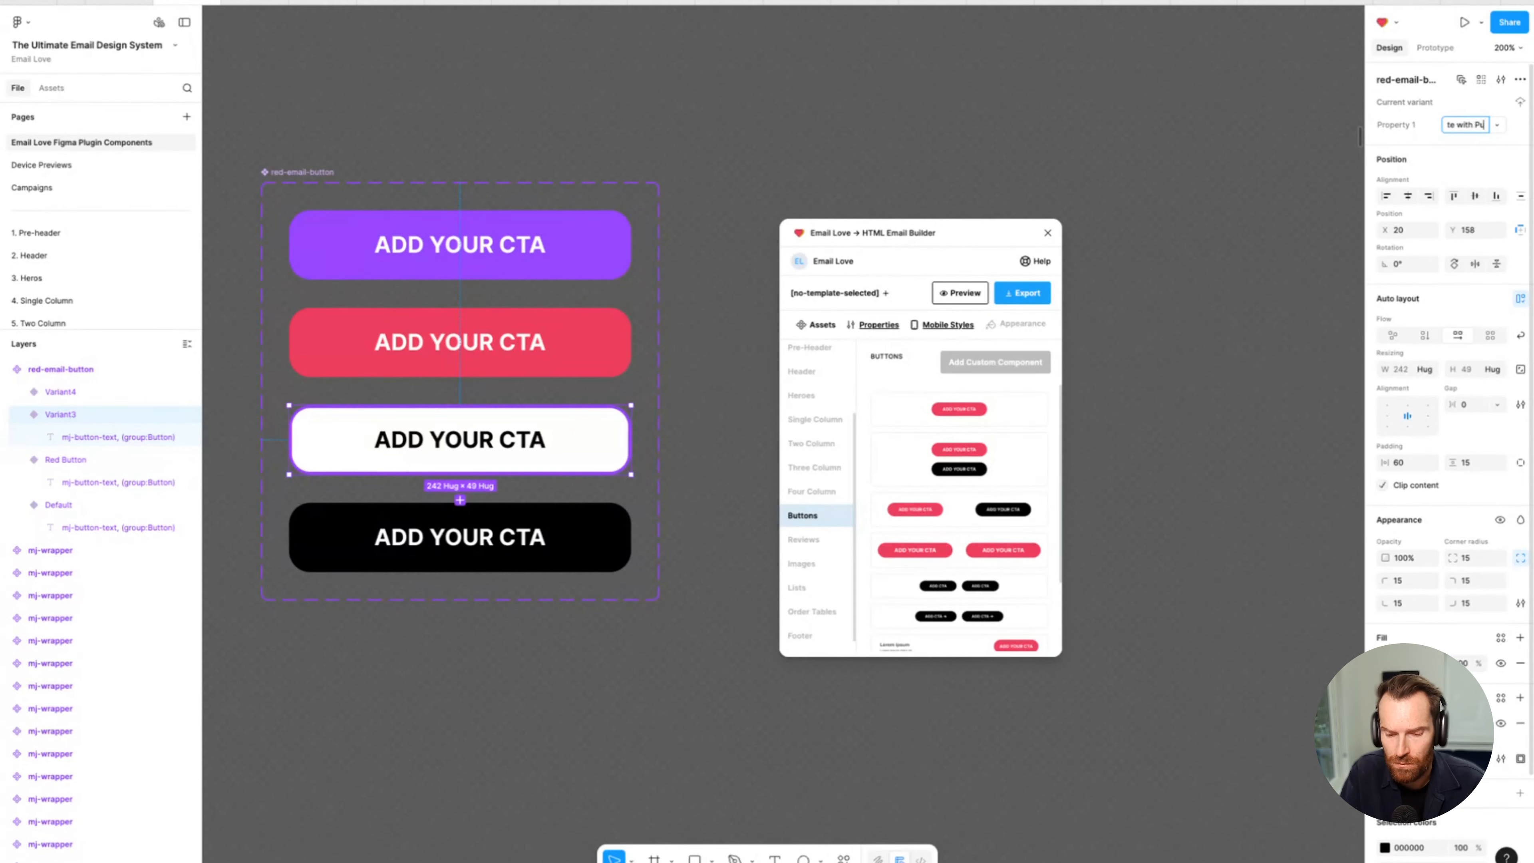
{"action": "type", "text": "rple"}
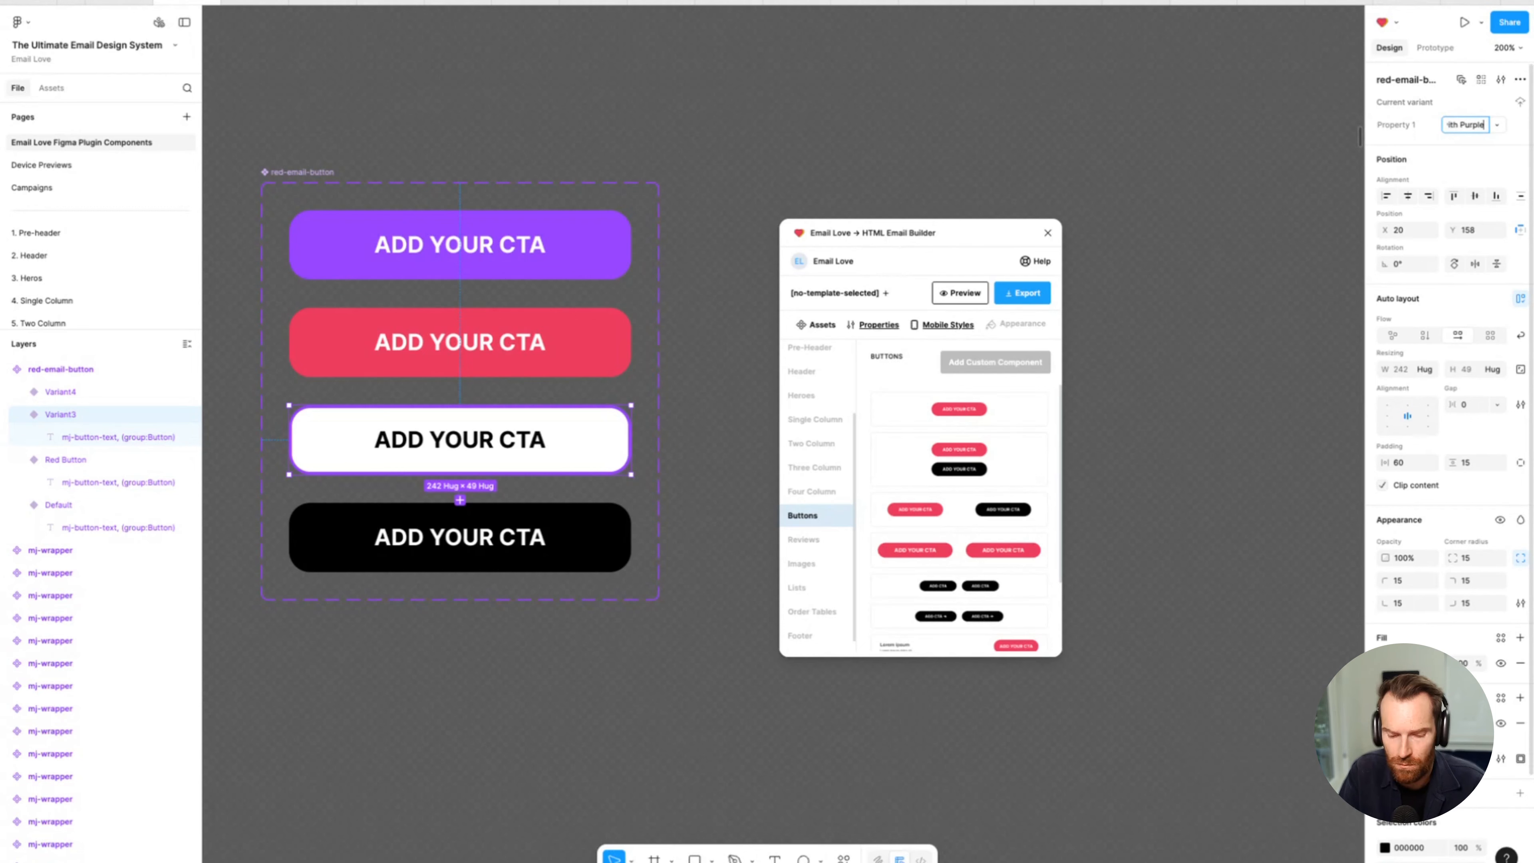
{"action": "type", "text": " stro"}
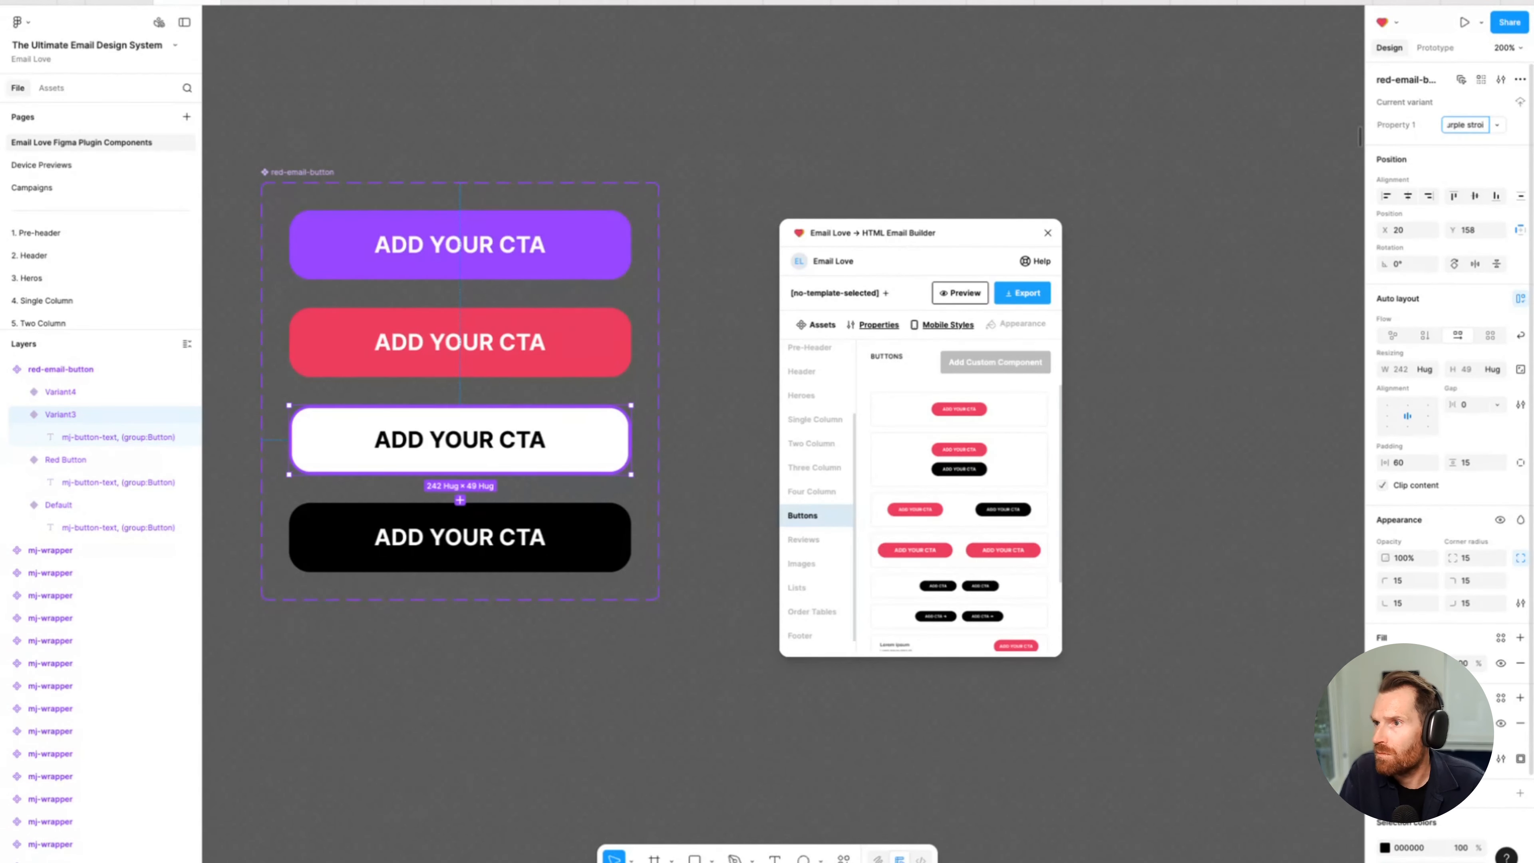
{"action": "type", "text": "ke"}
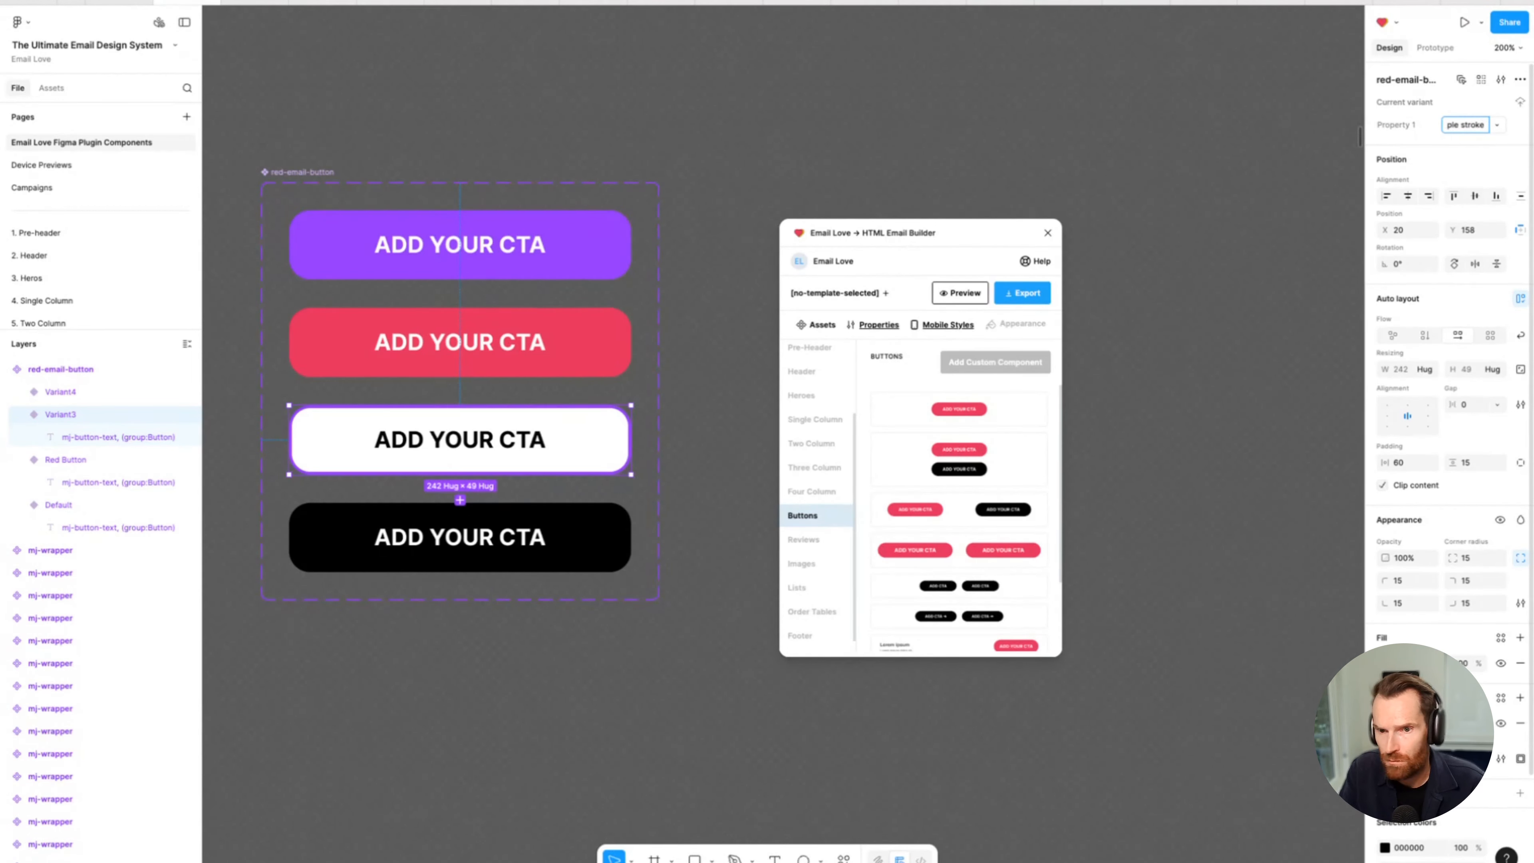
Rename Variant4, the black button, to Black and deselect it.
{"action": "left_click", "coordinate": [582, 540]}
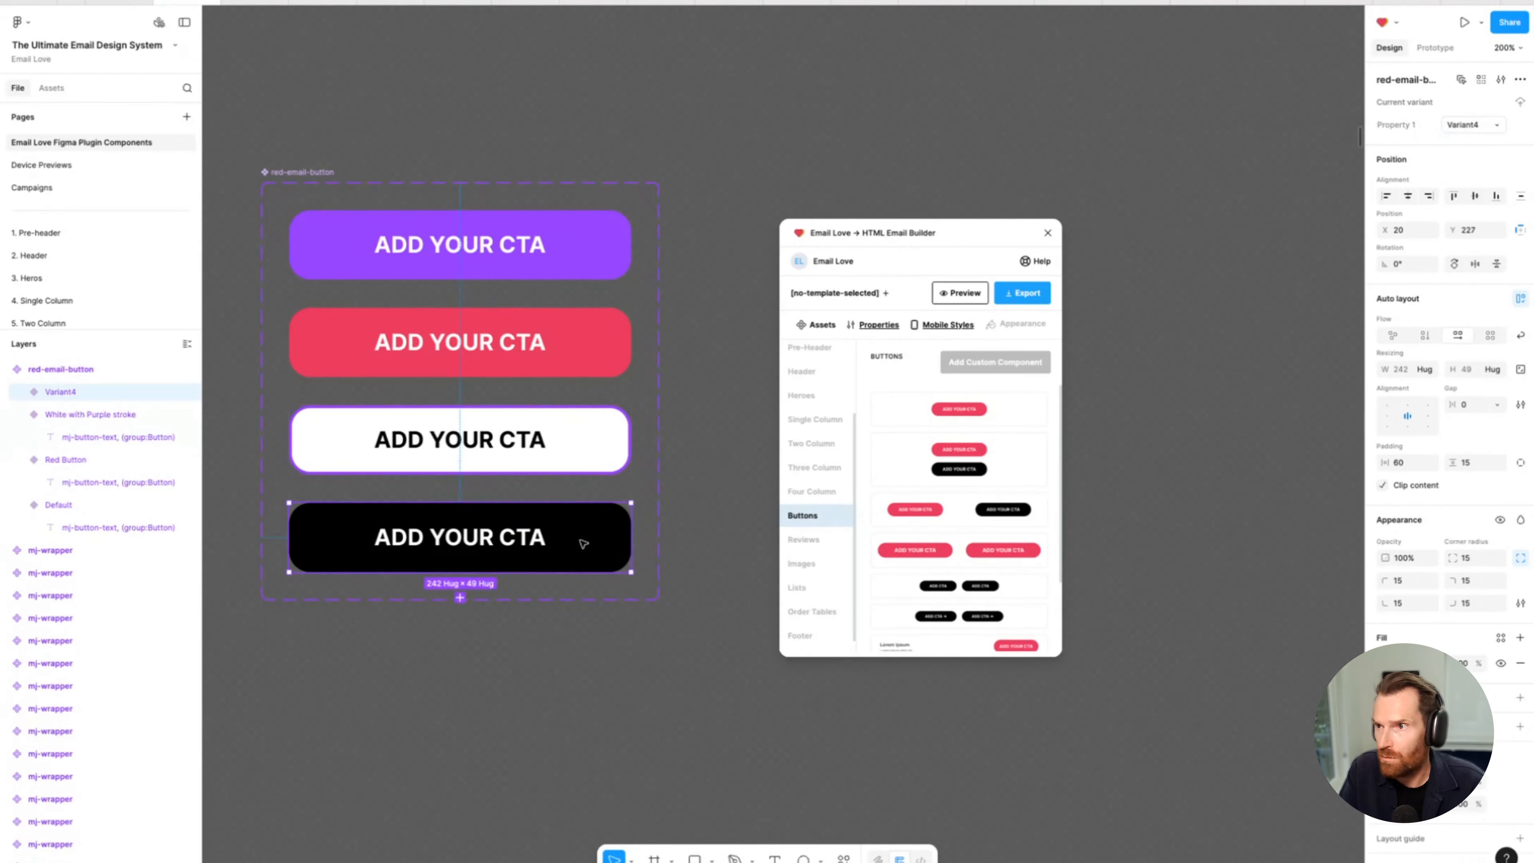
{"action": "left_click", "coordinate": [1480, 124]}
{"action": "type", "text": "Black"}
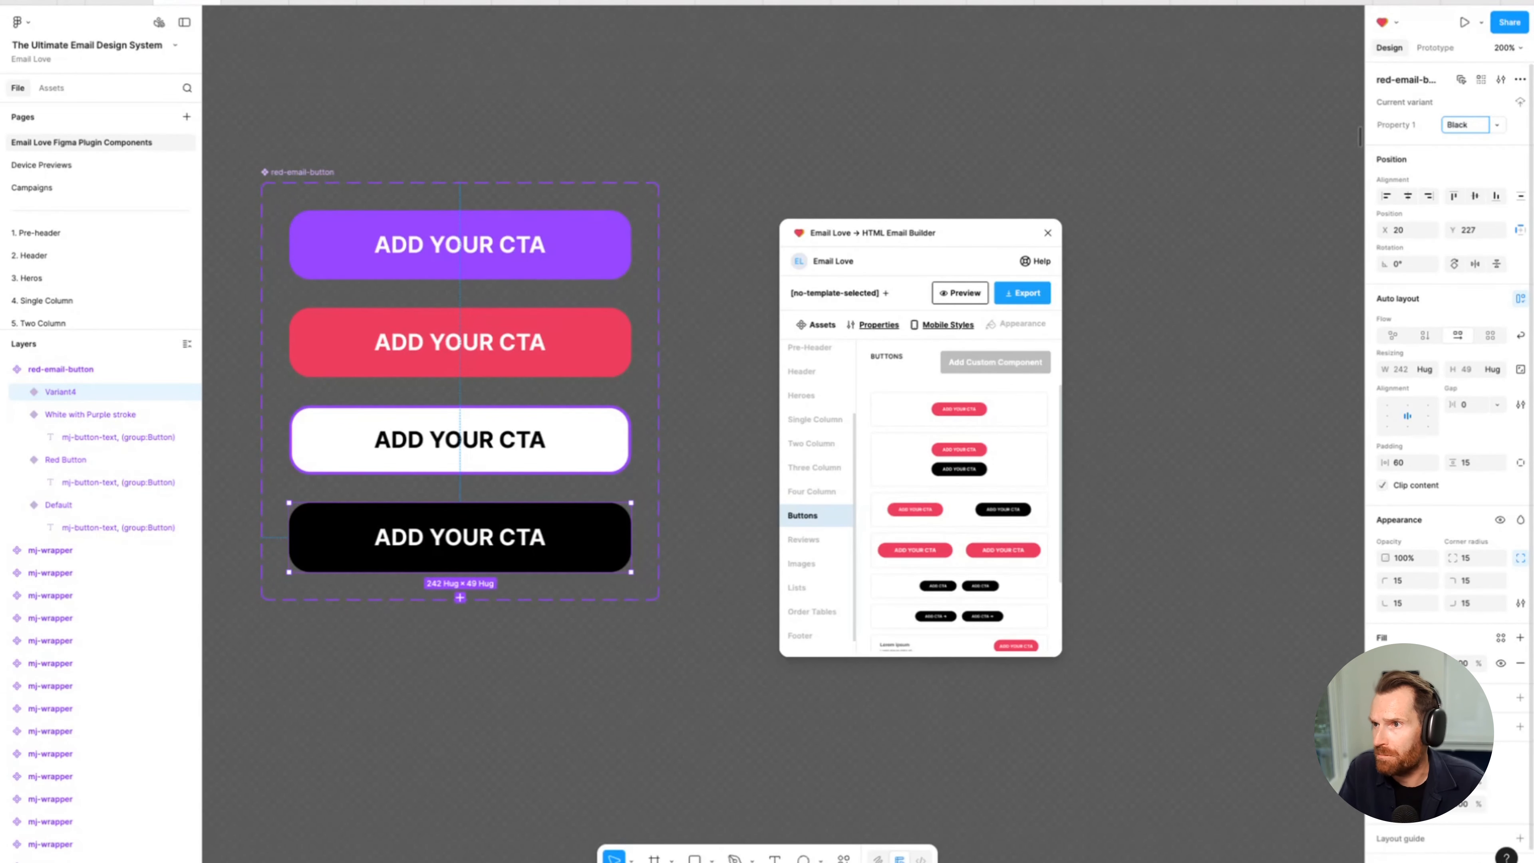
{"action": "left_click", "coordinate": [731, 475]}
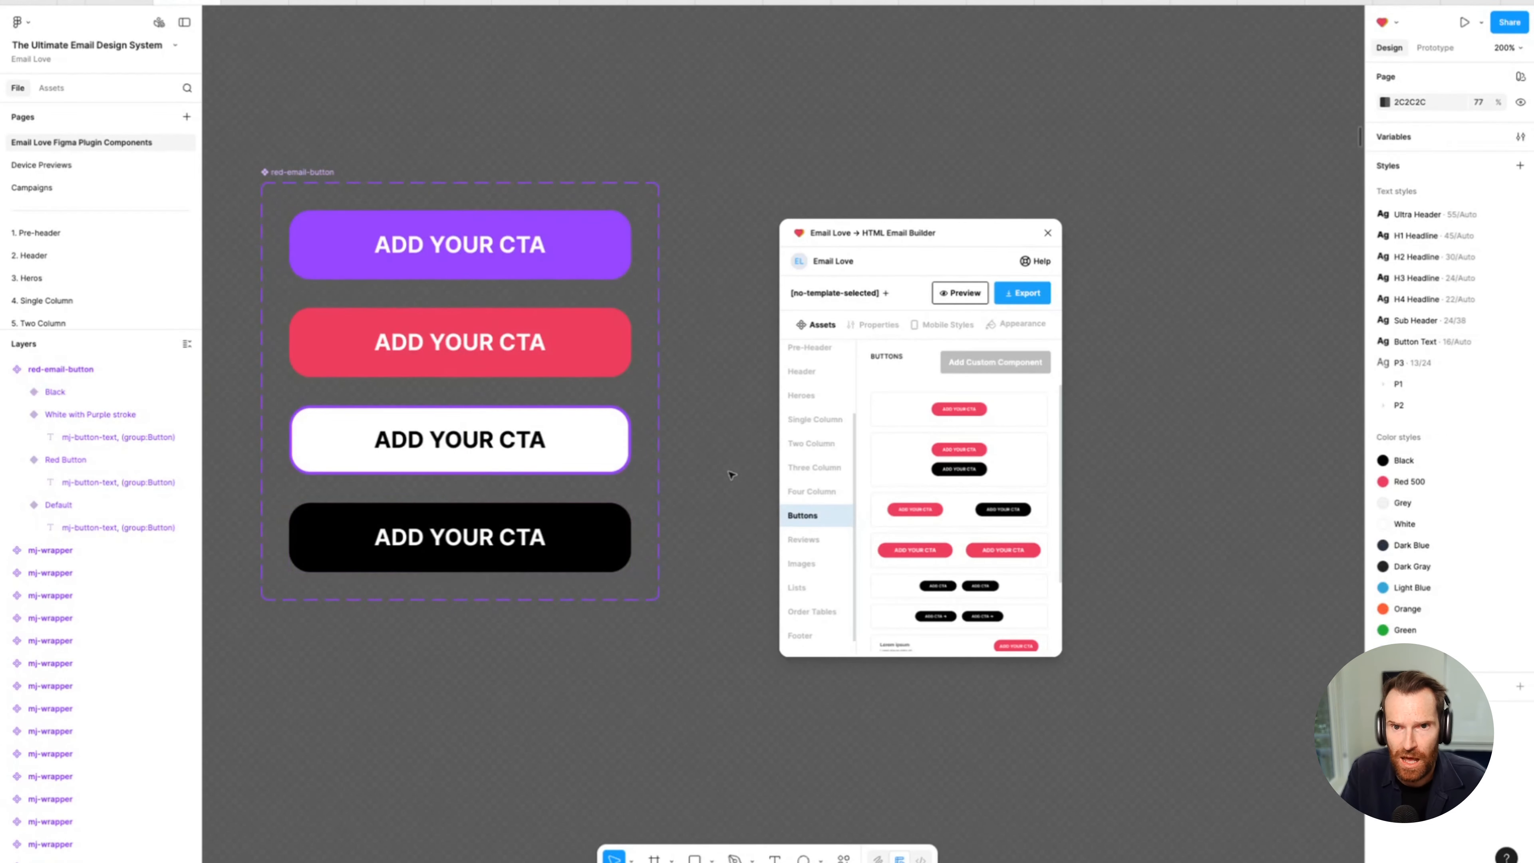
Move the red-email-button component set and the Email Love plugin window up and to the right to free canvas space.
{"action": "left_click_drag", "start_coordinate": [320, 168], "coordinate": [422, 100]}
{"action": "left_click_drag", "start_coordinate": [893, 233], "coordinate": [1019, 165]}
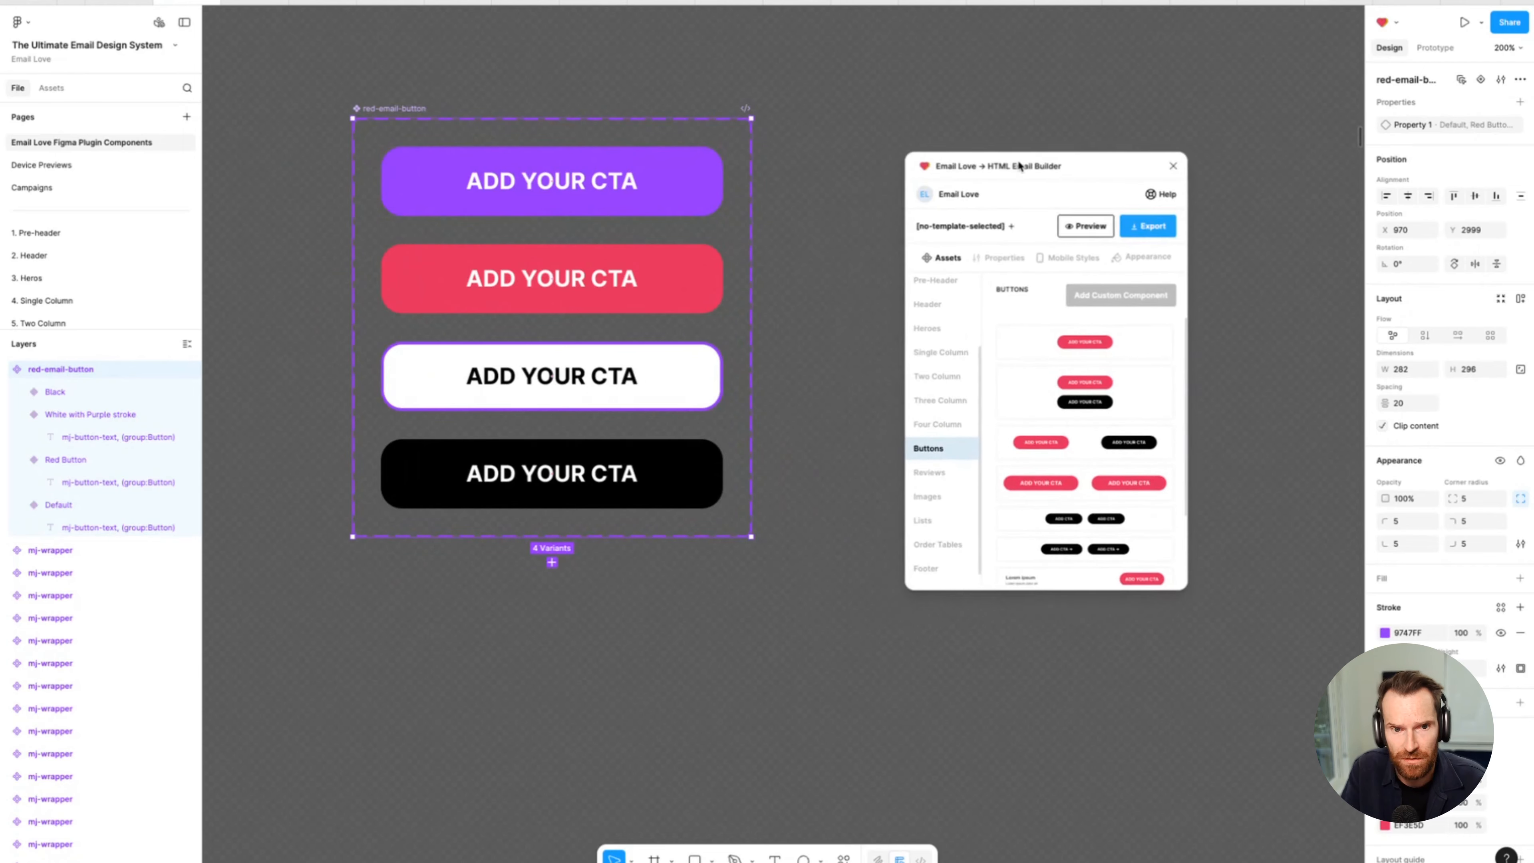
{"action": "scroll", "coordinate": [568, 390], "scroll_direction": "left", "scroll_amount": 2}
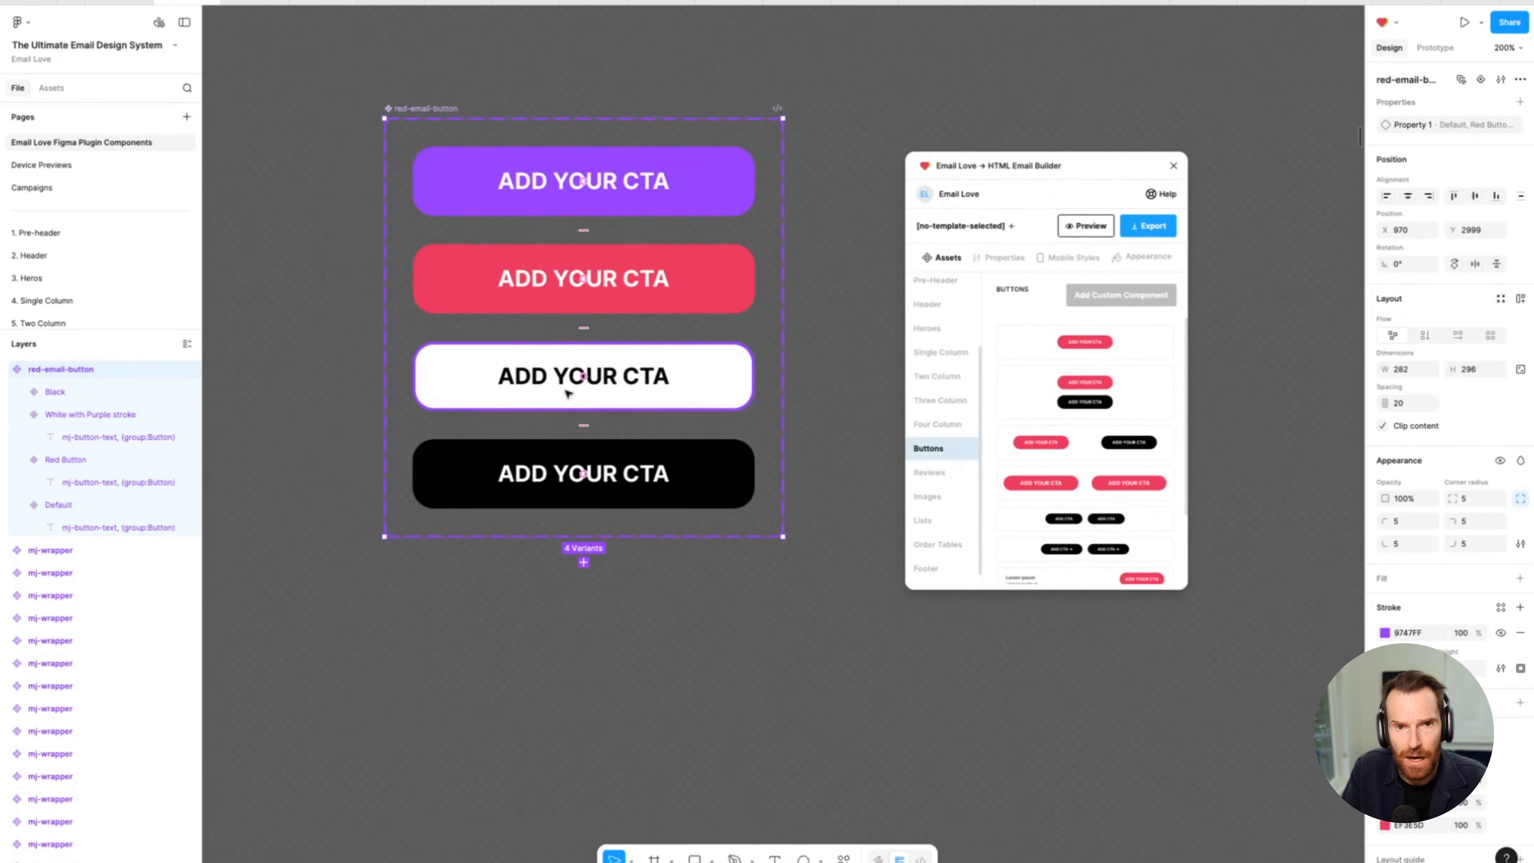
Open this file's own component library and go to its Email Love Figma Plugin Components group.
{"action": "left_click", "coordinate": [51, 89]}
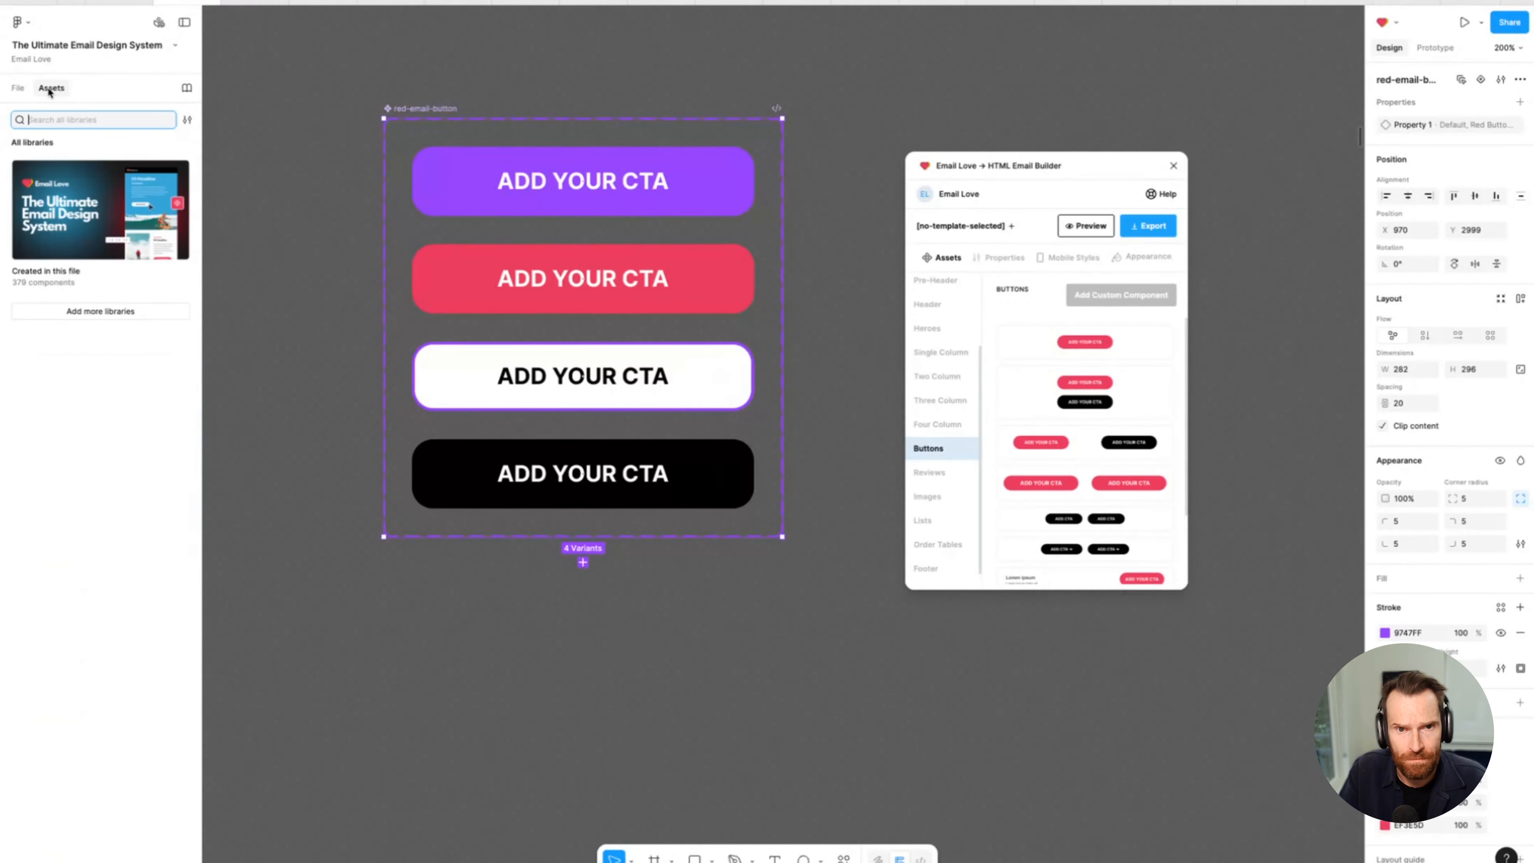
{"action": "left_click", "coordinate": [94, 233]}
{"action": "left_click", "coordinate": [115, 242]}
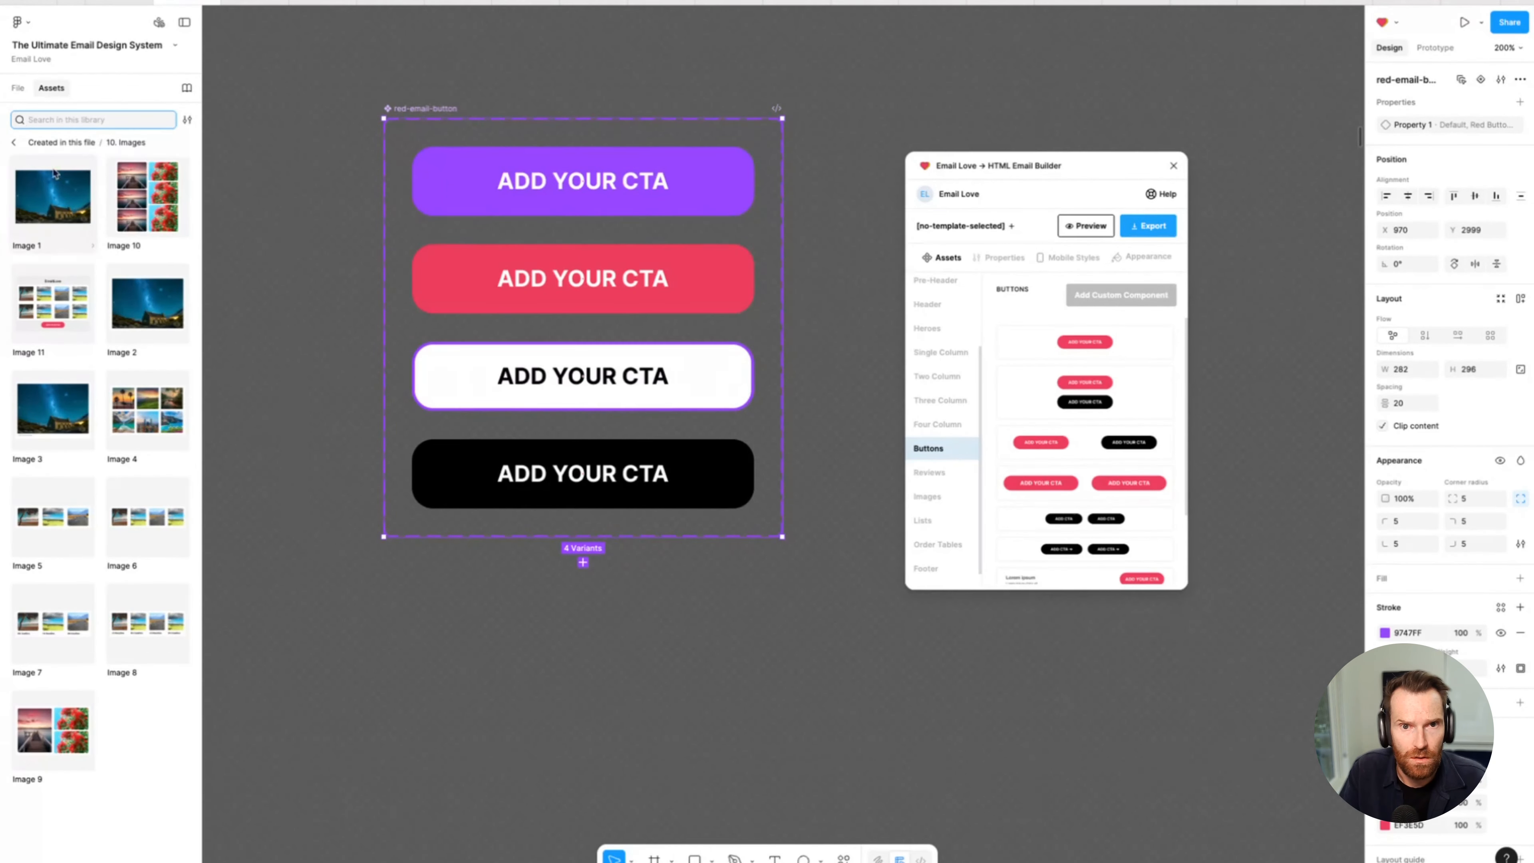
{"action": "left_click", "coordinate": [13, 142]}
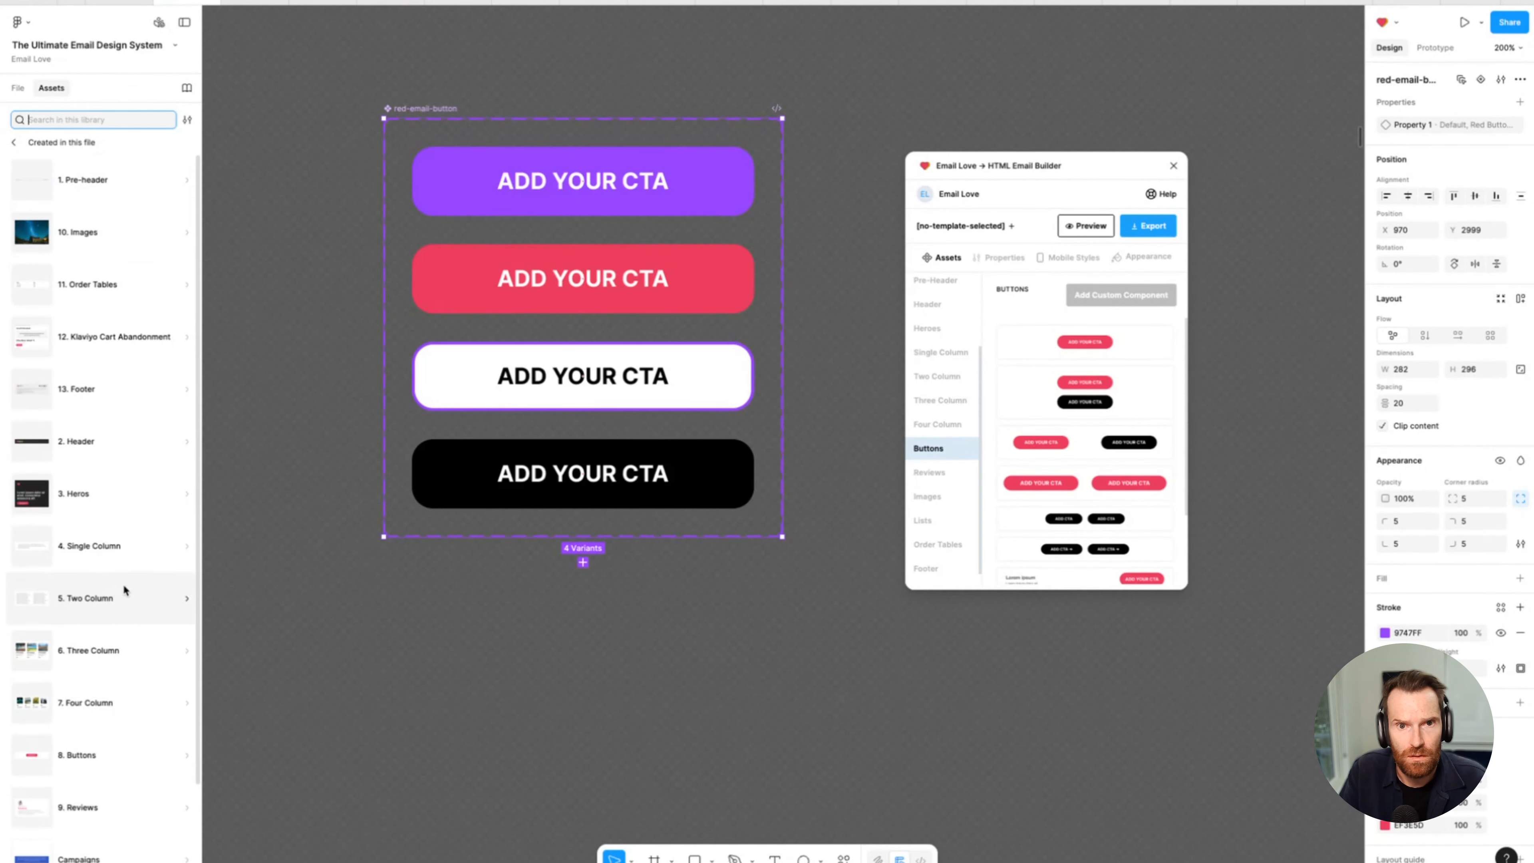
{"action": "scroll", "coordinate": [123, 591], "scroll_direction": "down", "scroll_amount": 3}
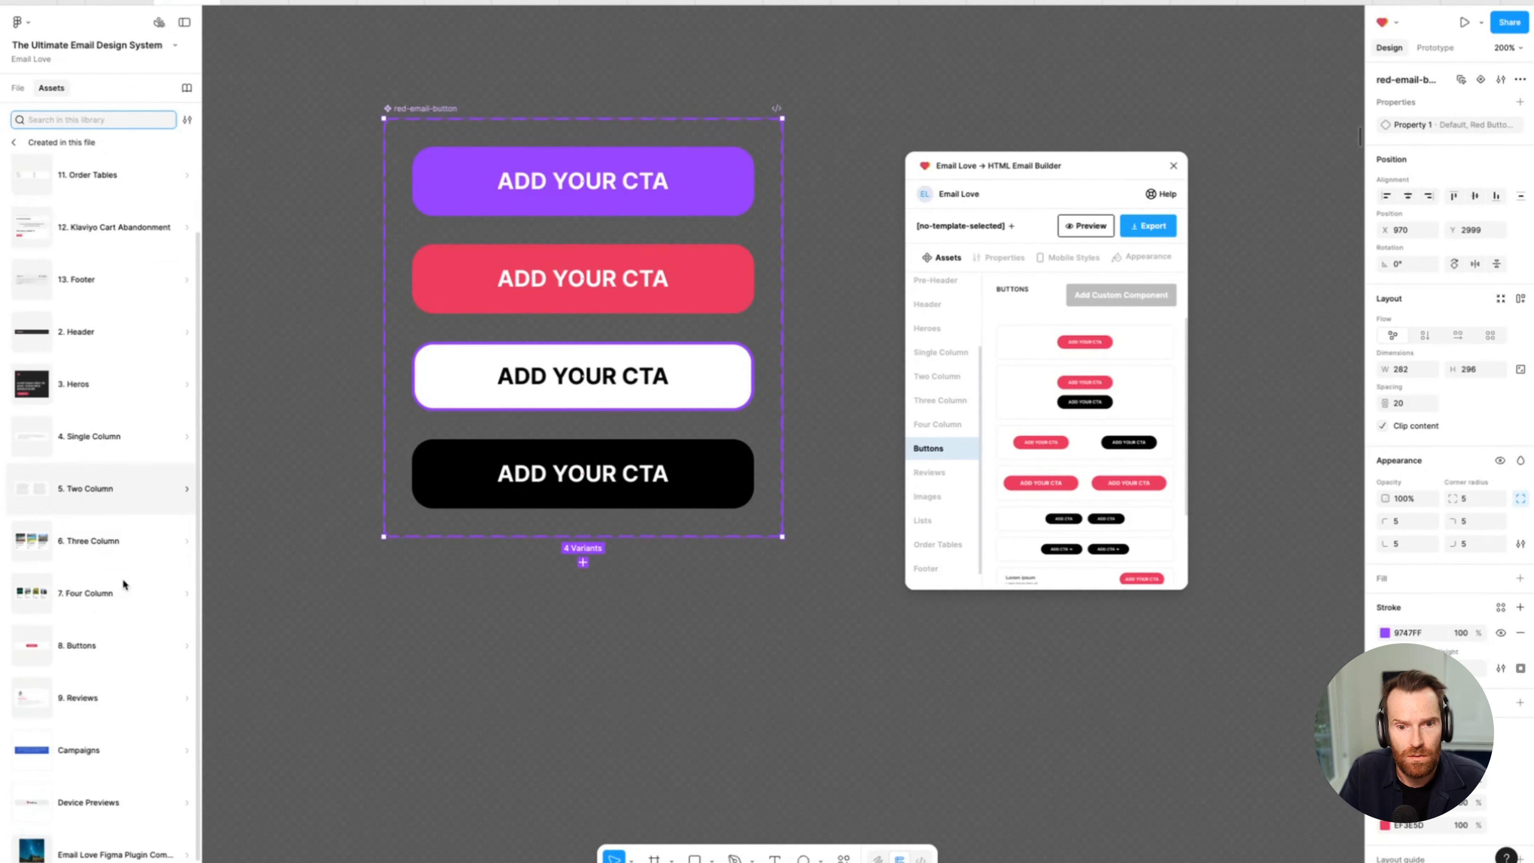
{"action": "left_click", "coordinate": [104, 854]}
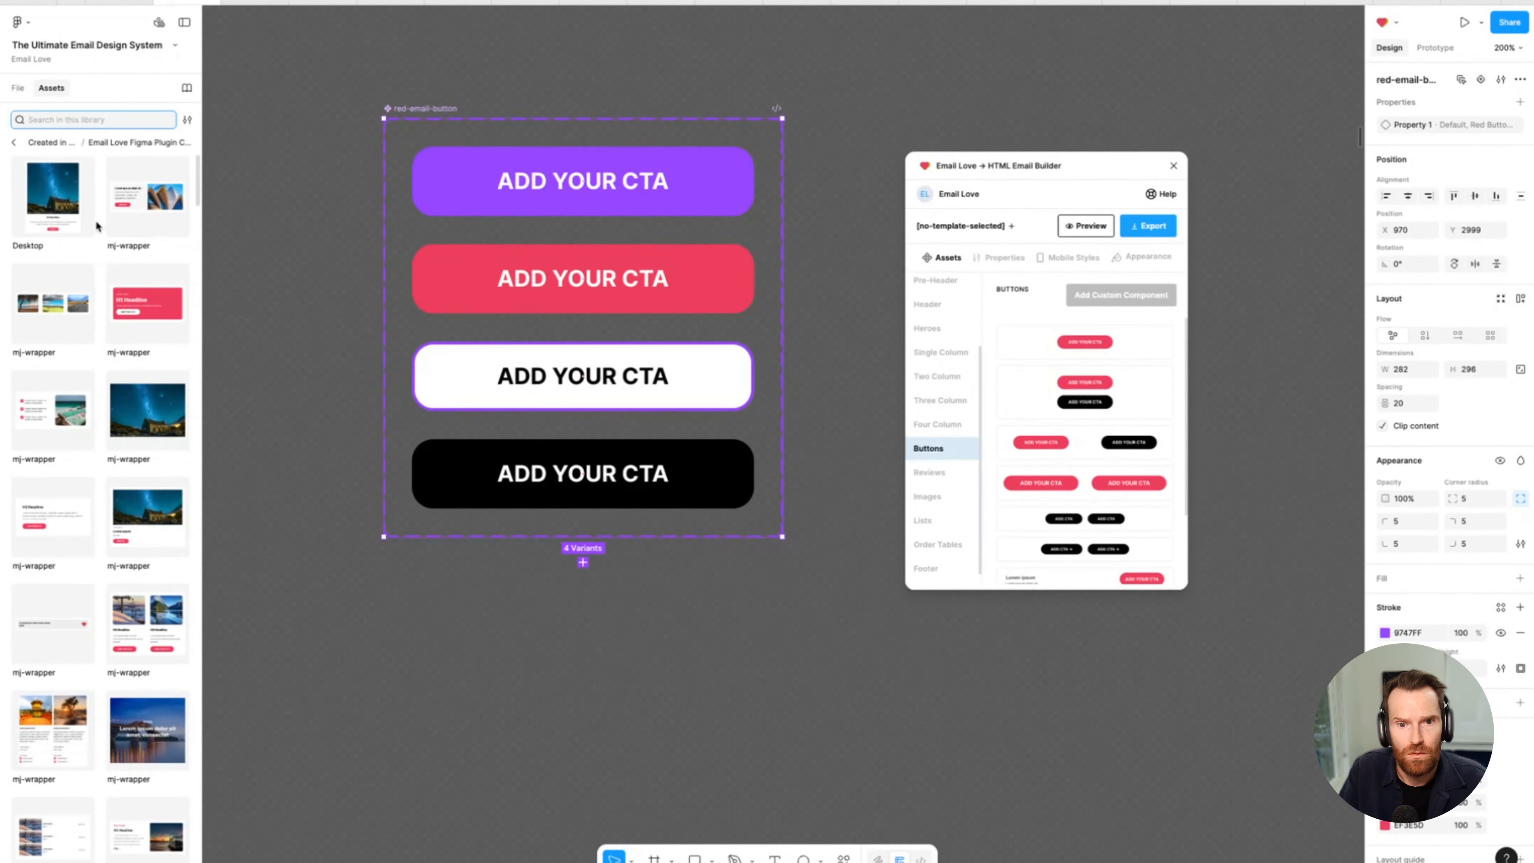
Find the red-email-button component among the group's assets and open its details.
{"action": "scroll", "coordinate": [93, 500], "scroll_direction": "down", "scroll_amount": 10}
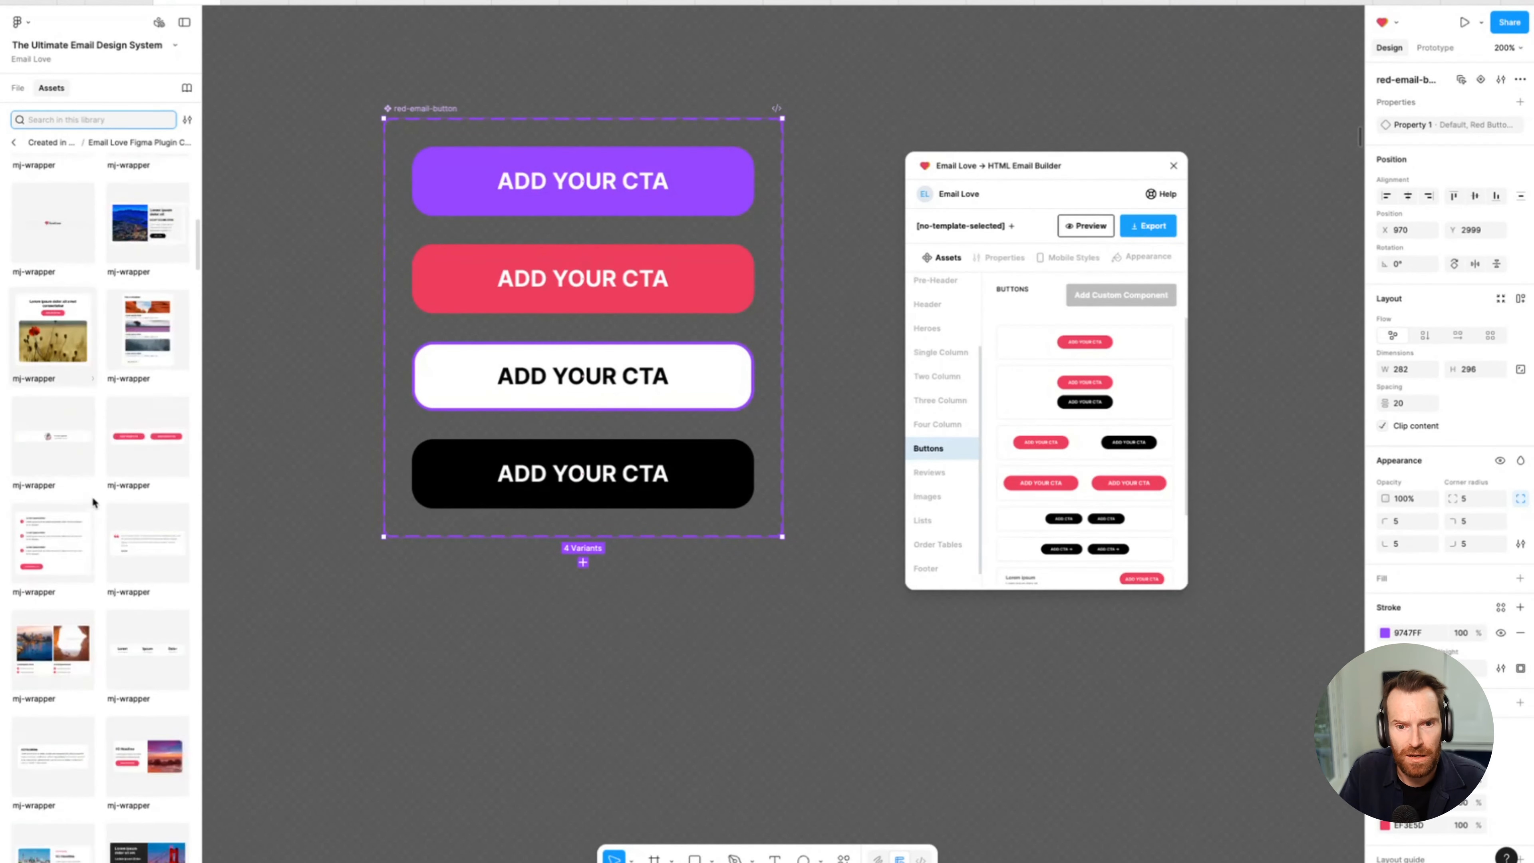
{"action": "scroll", "coordinate": [93, 502], "scroll_direction": "down", "scroll_amount": 10}
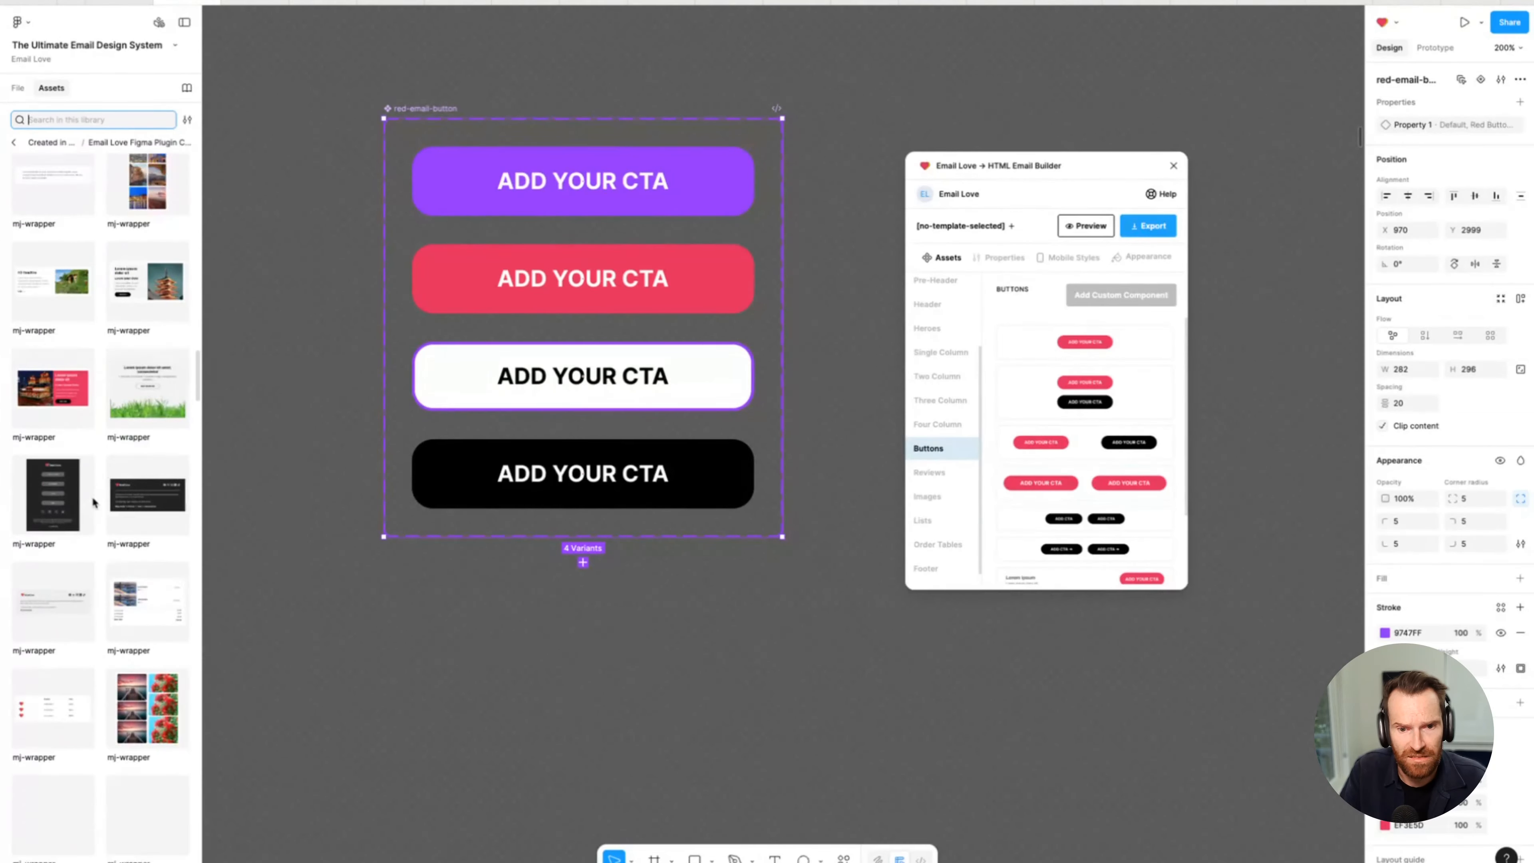
{"action": "scroll", "coordinate": [94, 501], "scroll_direction": "down", "scroll_amount": 10}
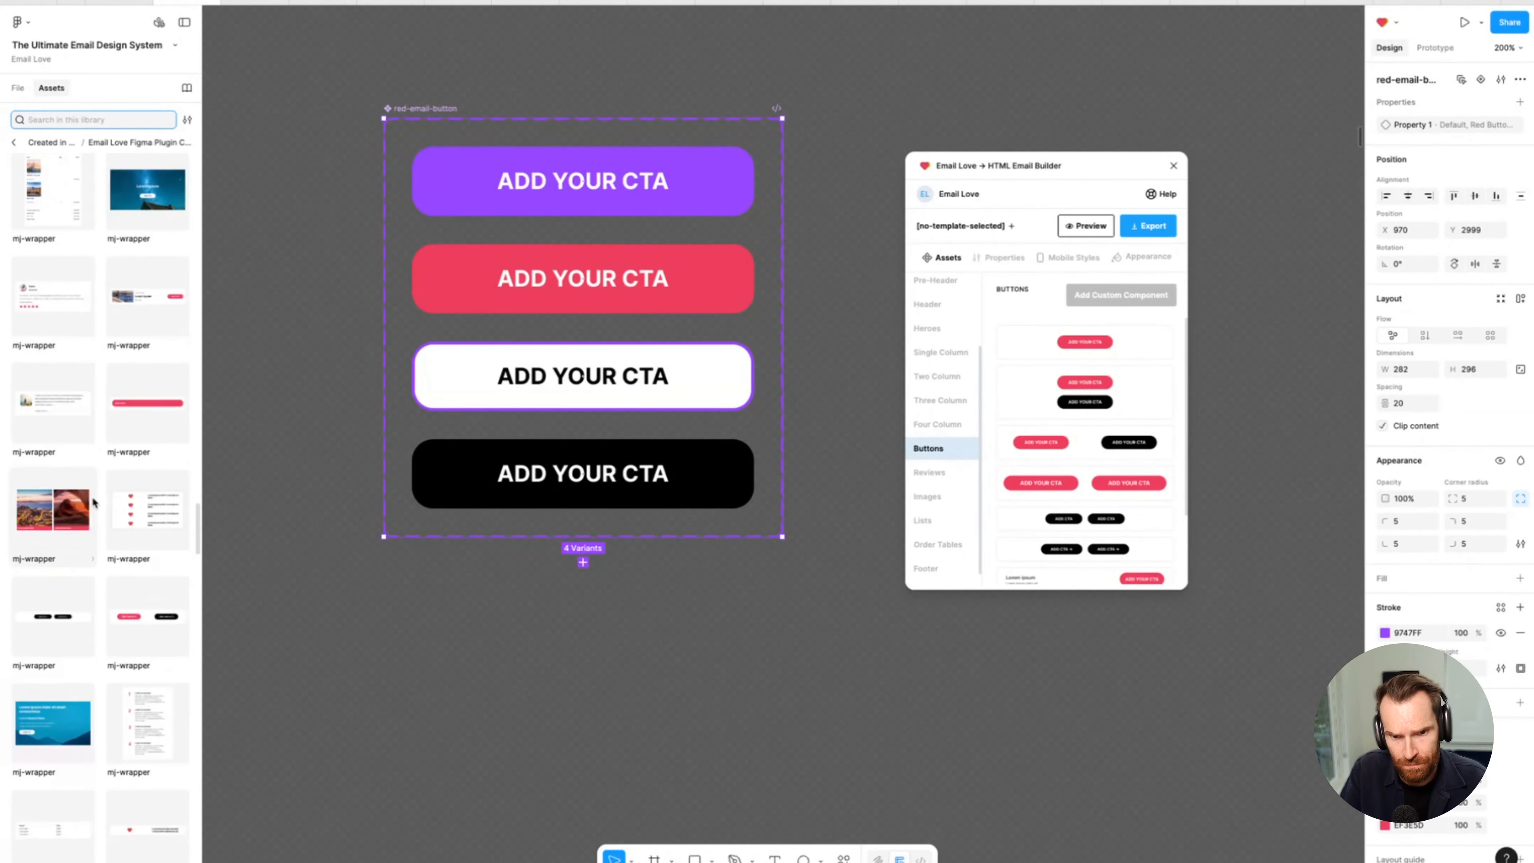
{"action": "scroll", "coordinate": [91, 495], "scroll_direction": "down", "scroll_amount": 2}
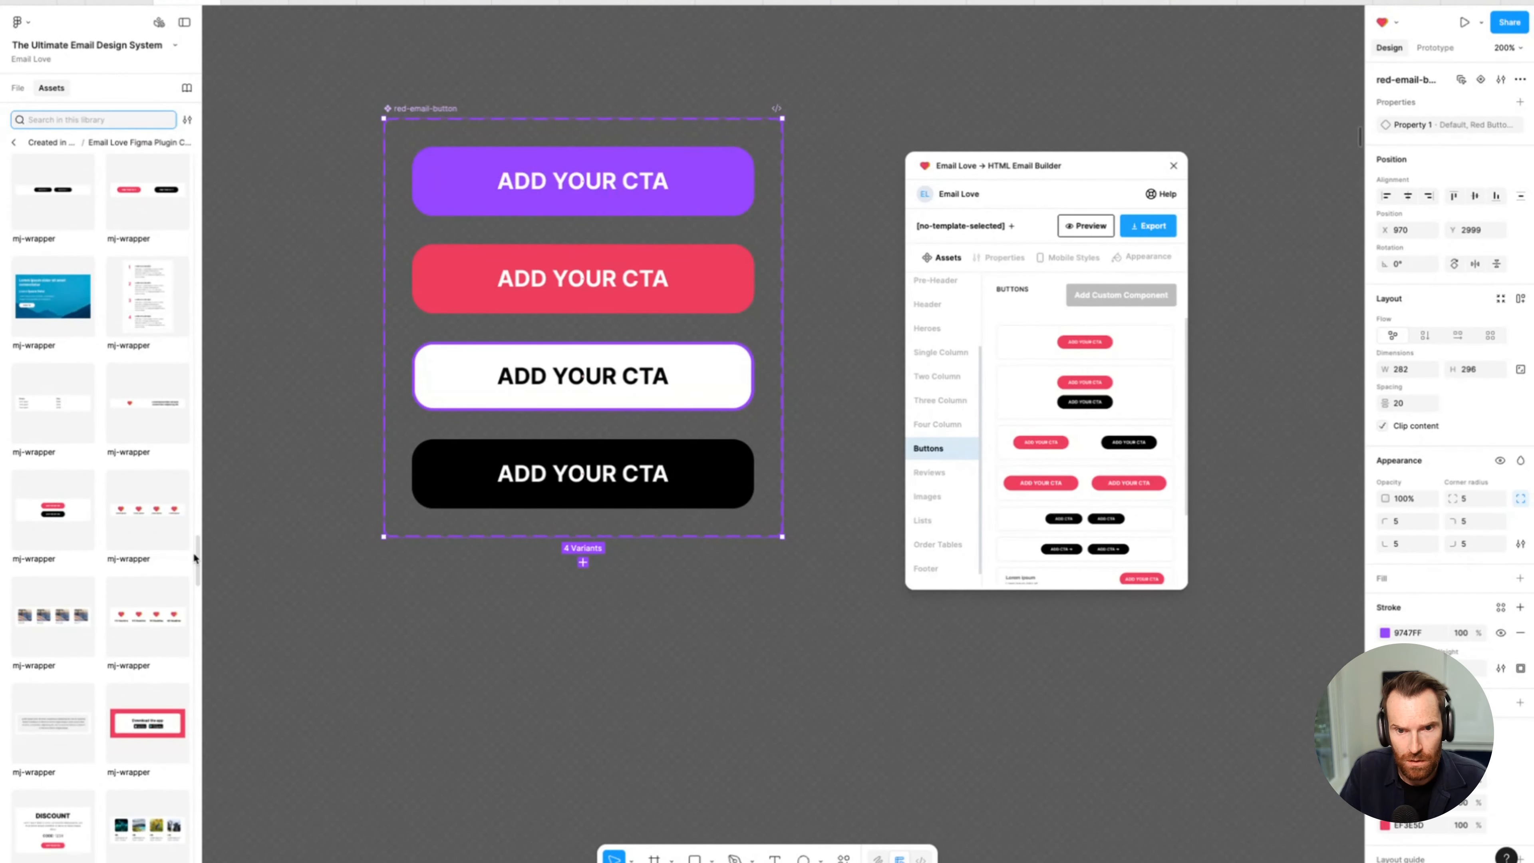
{"action": "scroll", "coordinate": [197, 557], "scroll_direction": "down", "scroll_amount": 5}
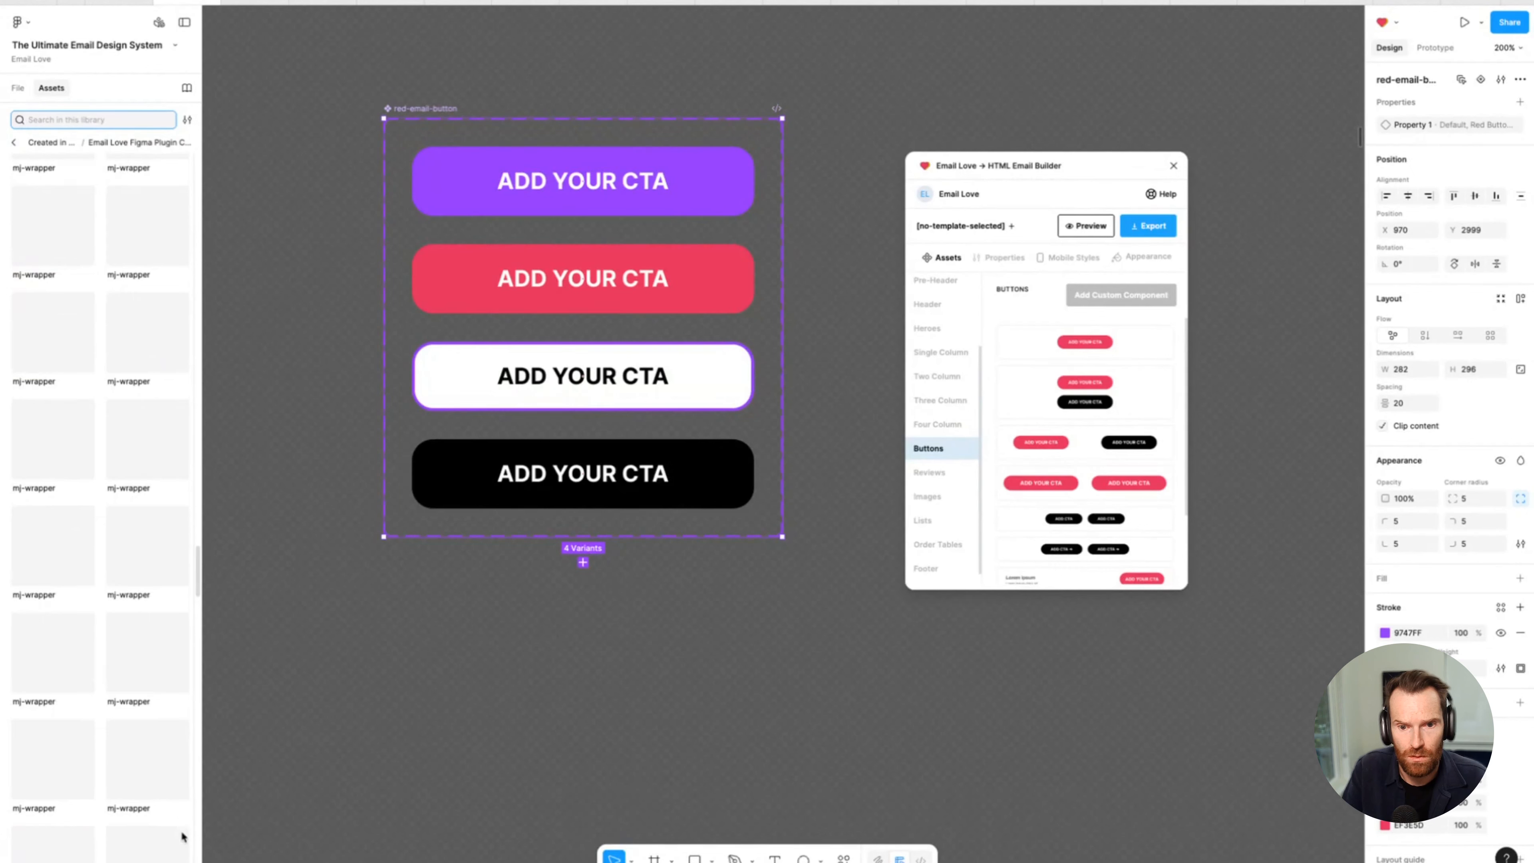
{"action": "scroll", "coordinate": [103, 677], "scroll_direction": "down", "scroll_amount": 3}
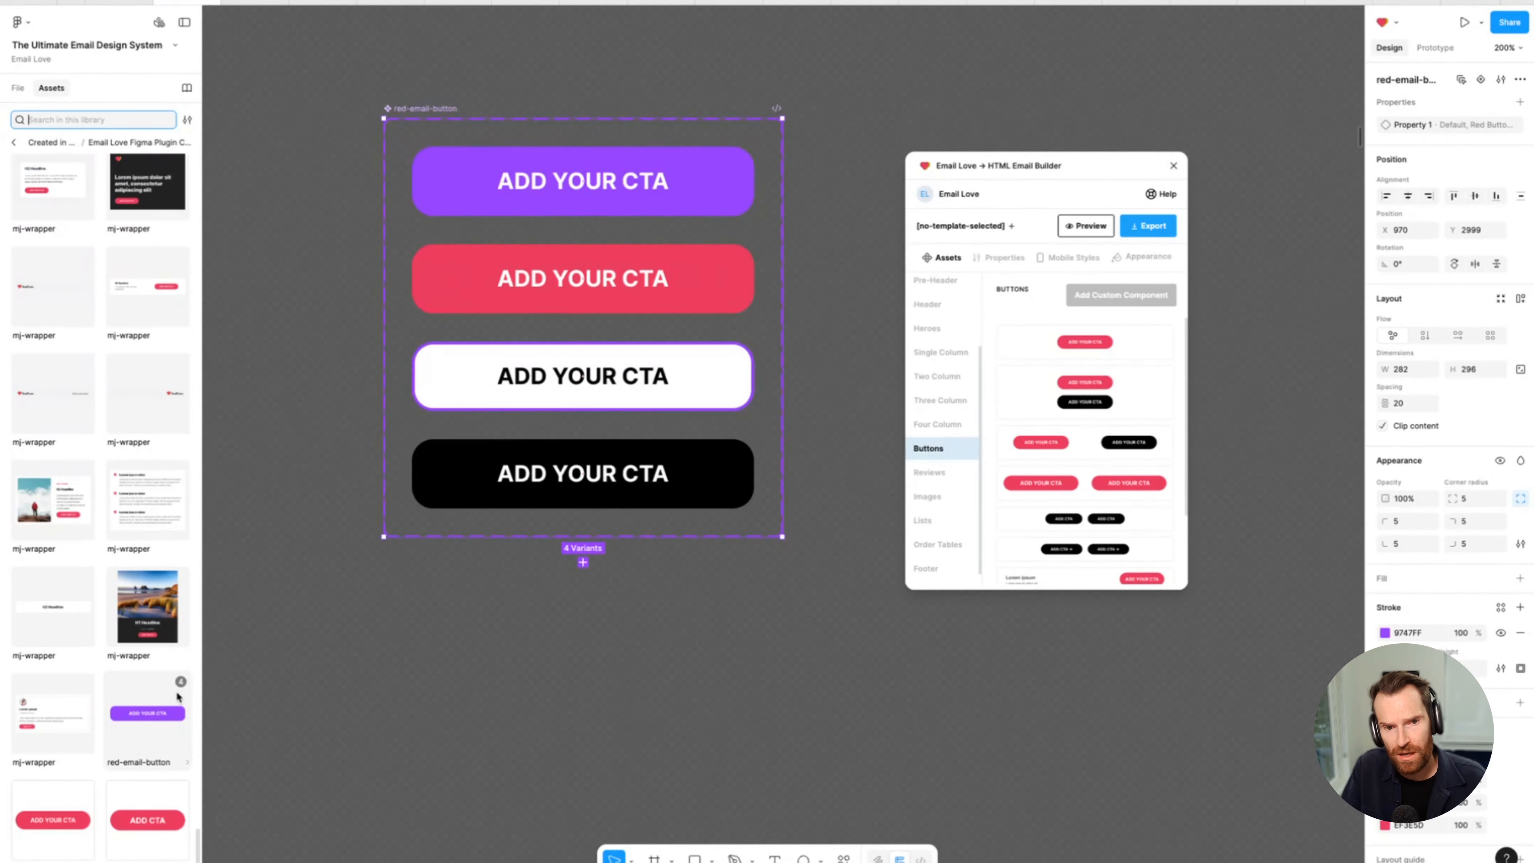
{"action": "left_click", "coordinate": [157, 709]}
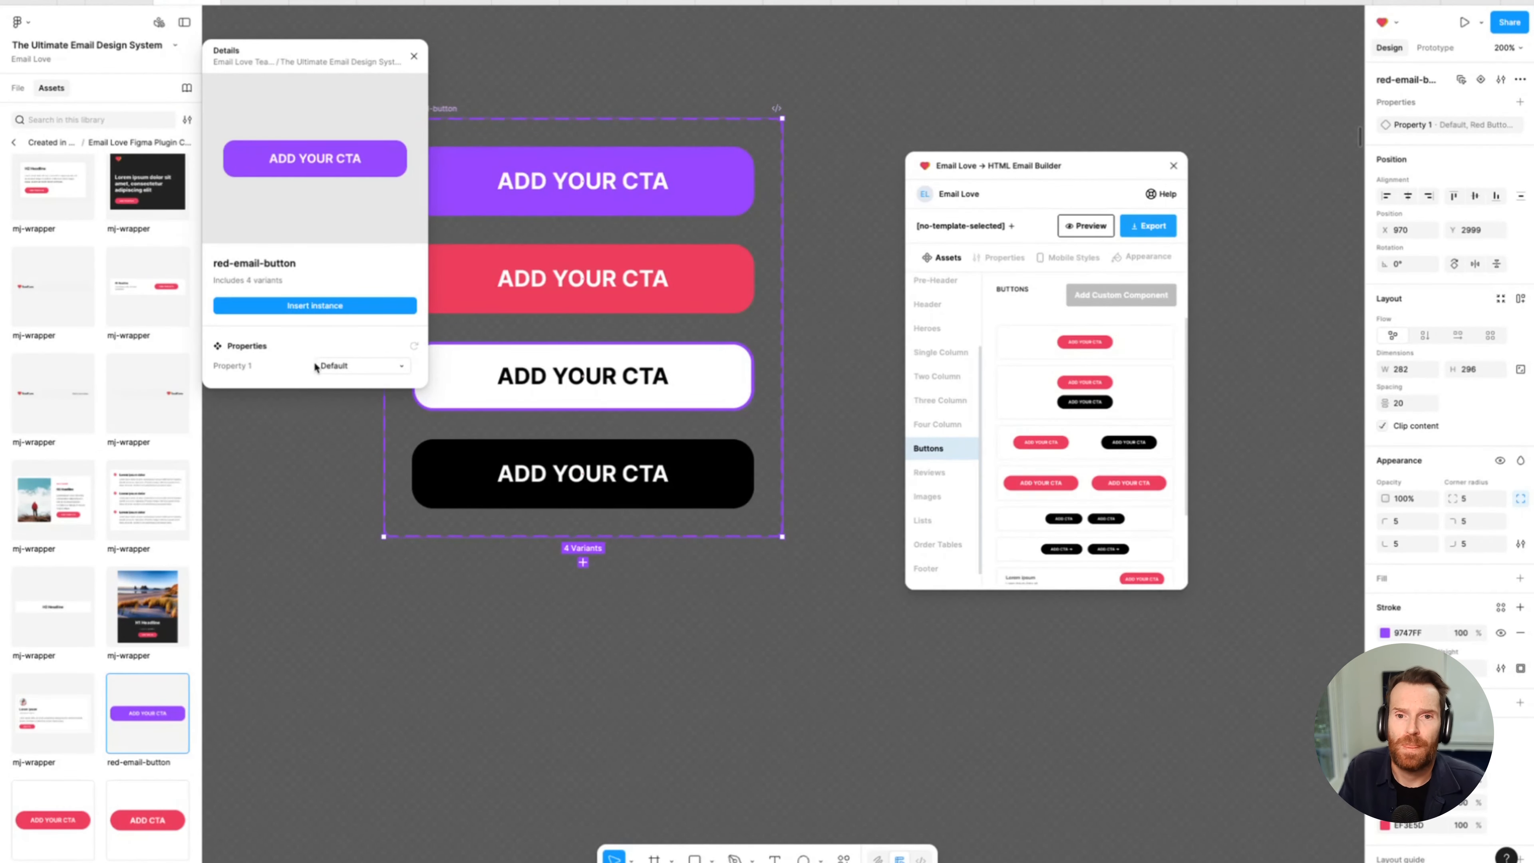
Preview the Red Button, White with Purple stroke and Black variants of red-email-button in its component details.
{"action": "left_click", "coordinate": [343, 368]}
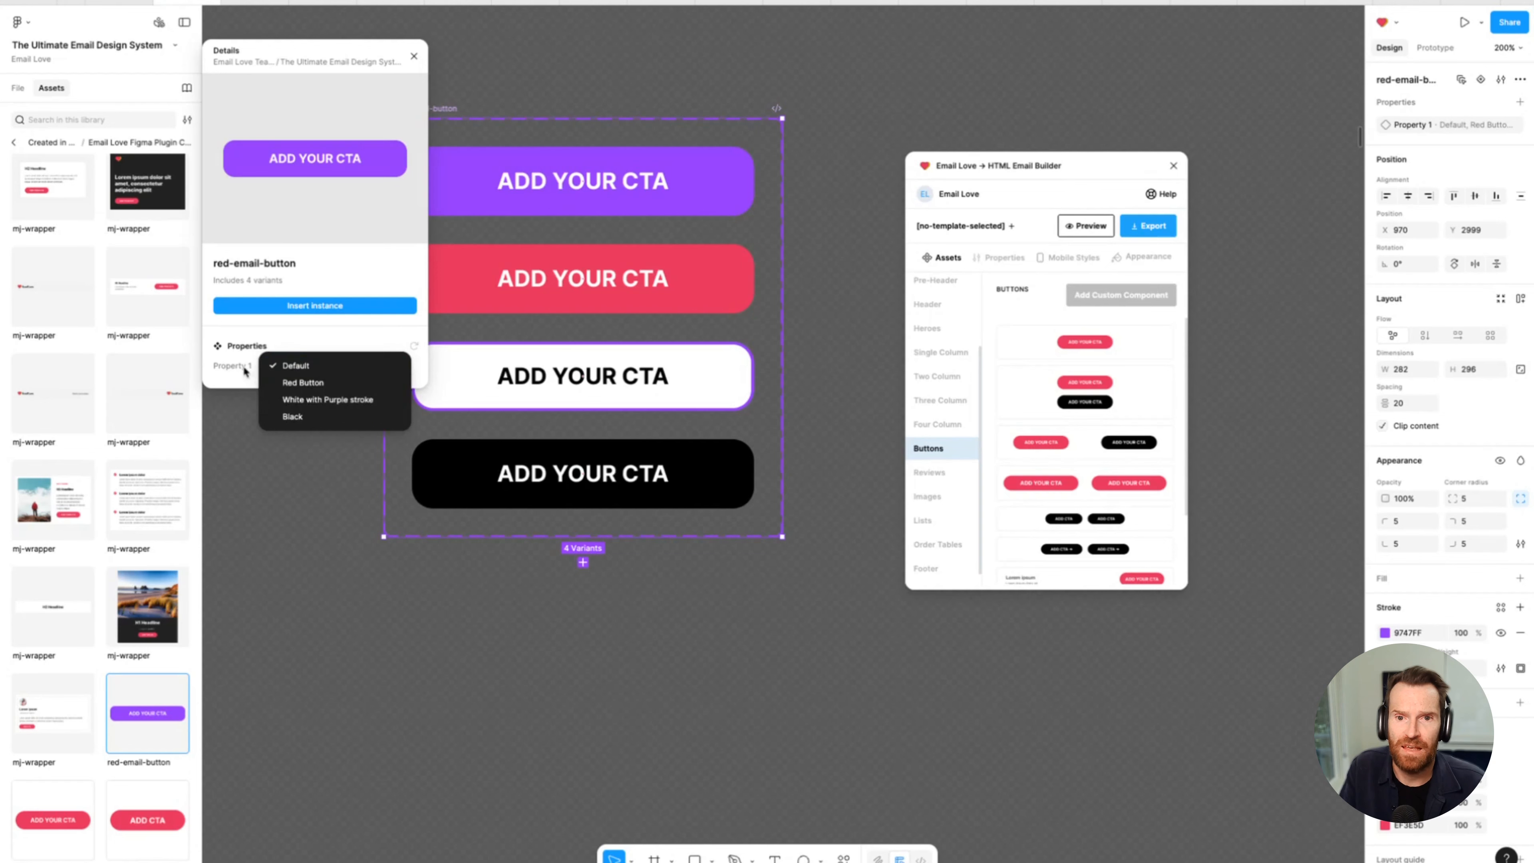
{"action": "left_click", "coordinate": [244, 349]}
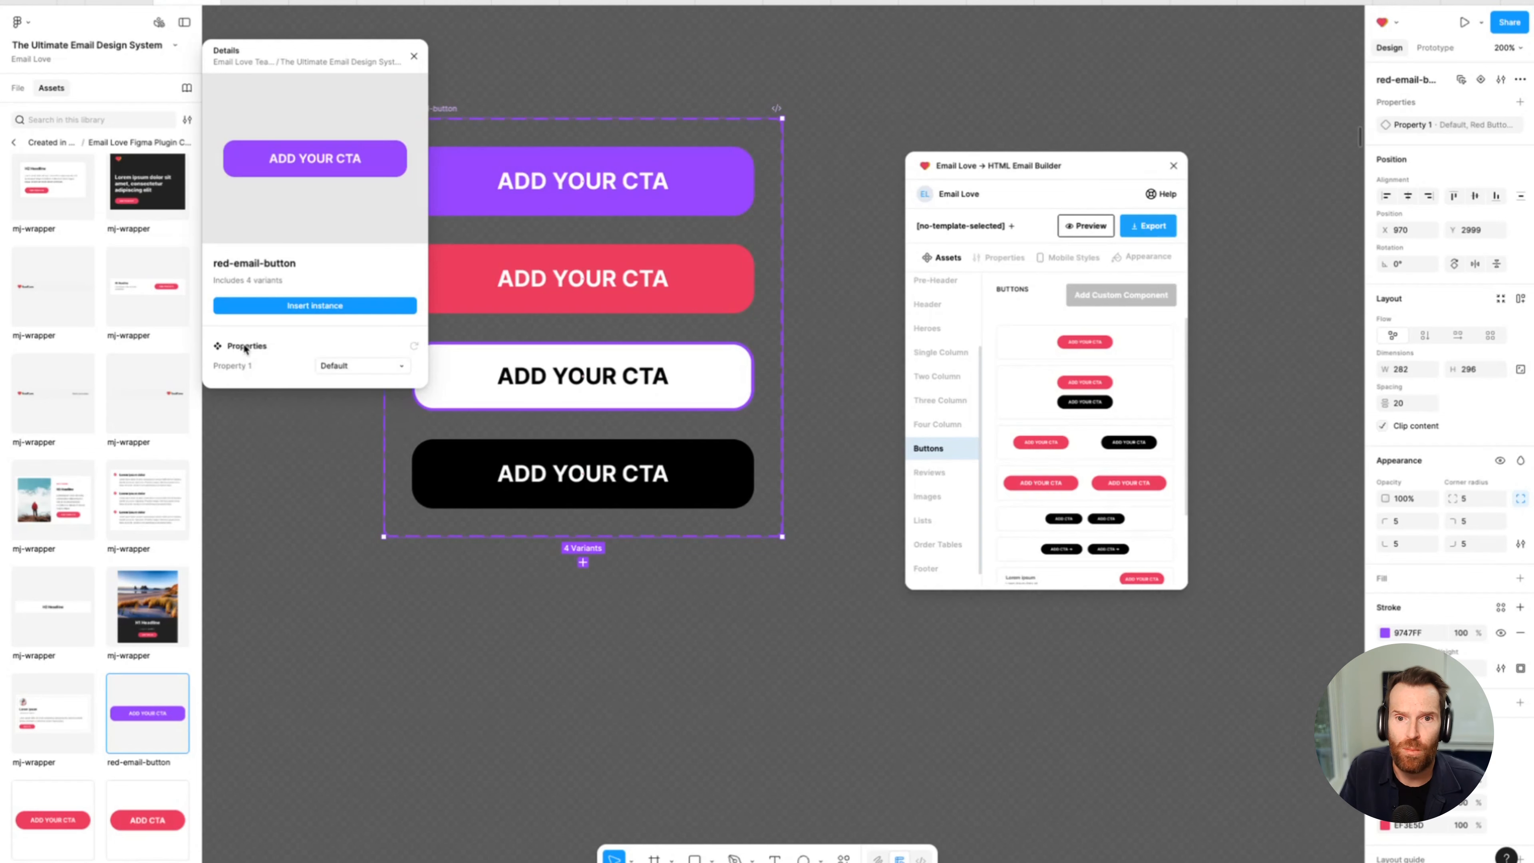
{"action": "left_click", "coordinate": [382, 368]}
{"action": "left_click", "coordinate": [305, 385]}
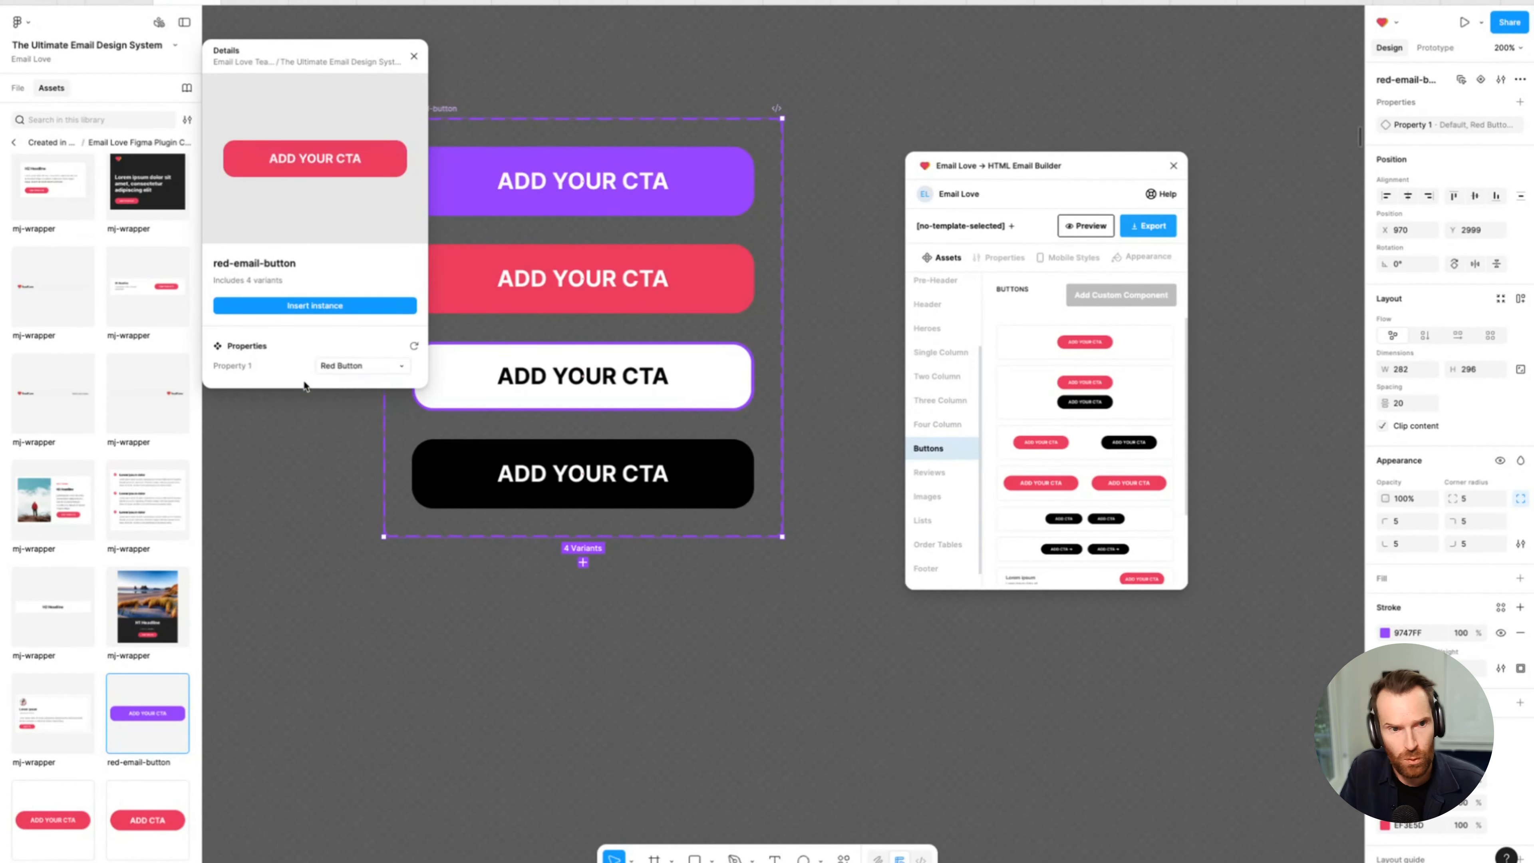
{"action": "left_click", "coordinate": [369, 373]}
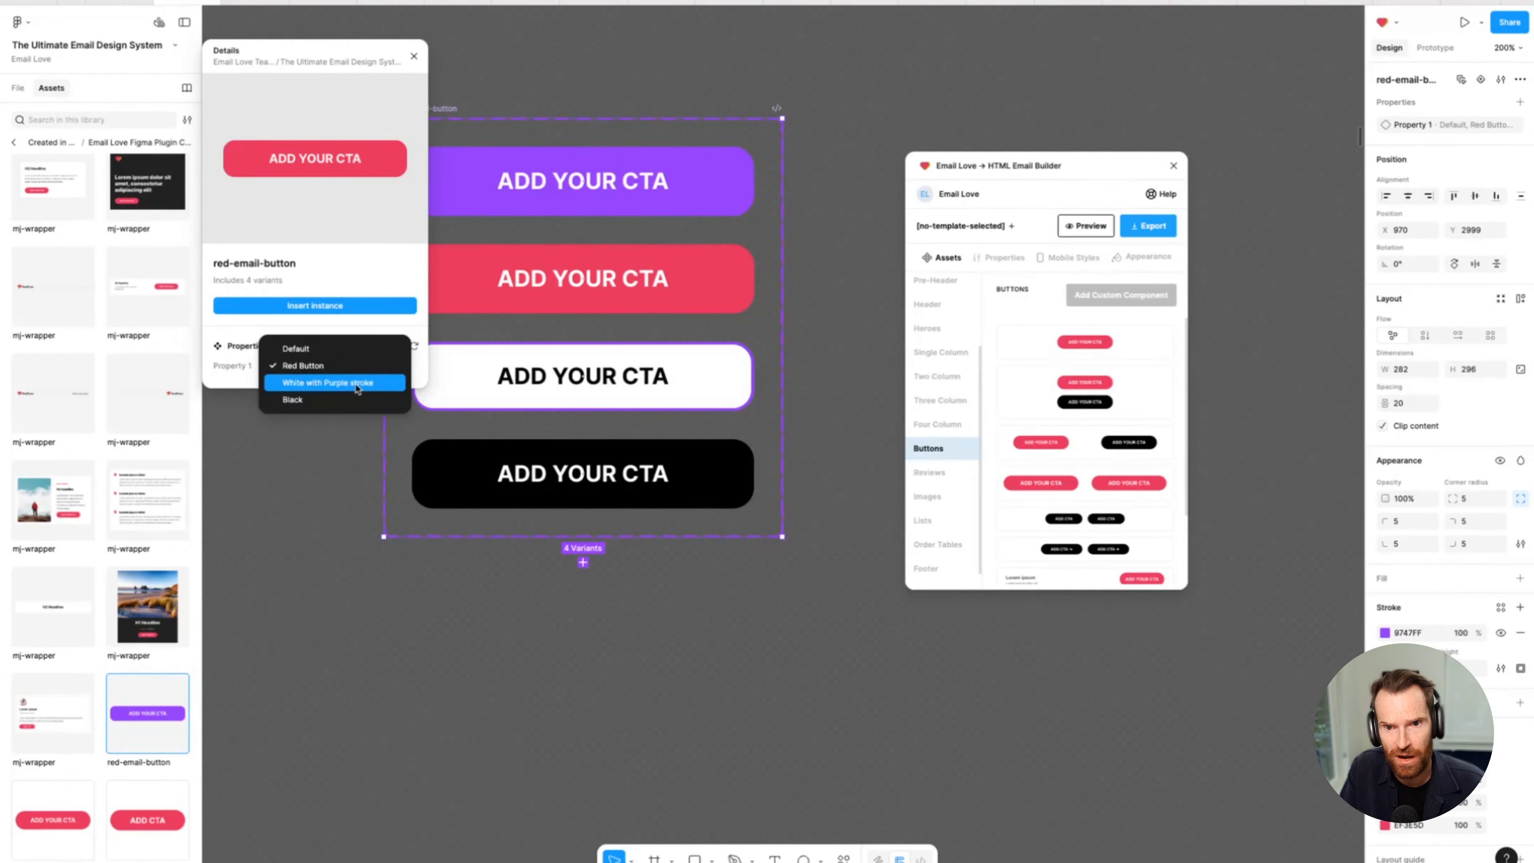
{"action": "left_click", "coordinate": [355, 387]}
{"action": "left_click", "coordinate": [369, 366]}
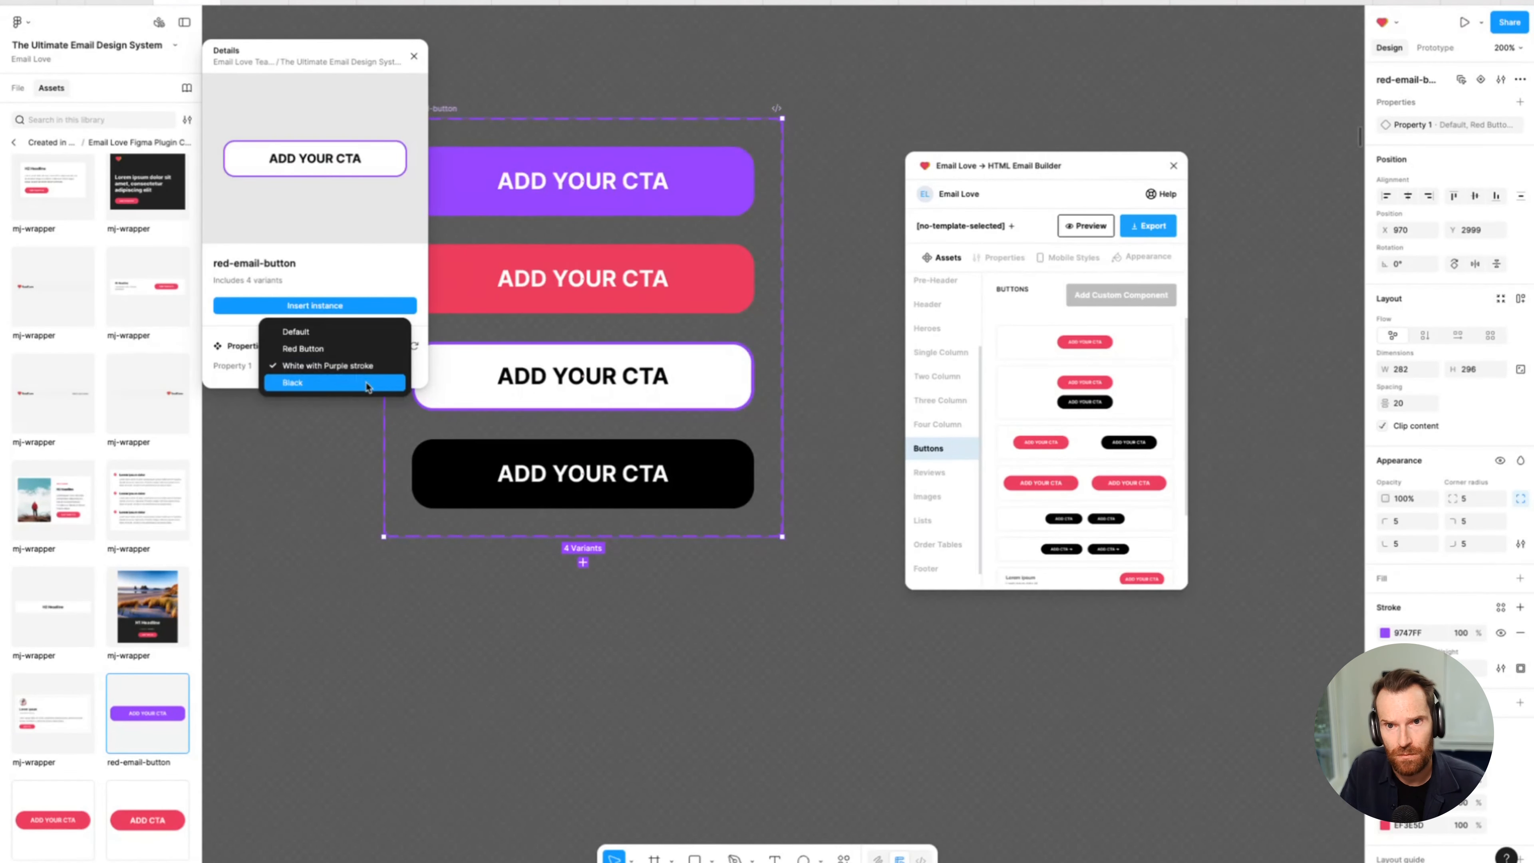
{"action": "left_click", "coordinate": [365, 385]}
Insert an instance of red-email-button's White with Purple stroke variant and place it below the component set.
{"action": "left_click", "coordinate": [371, 363]}
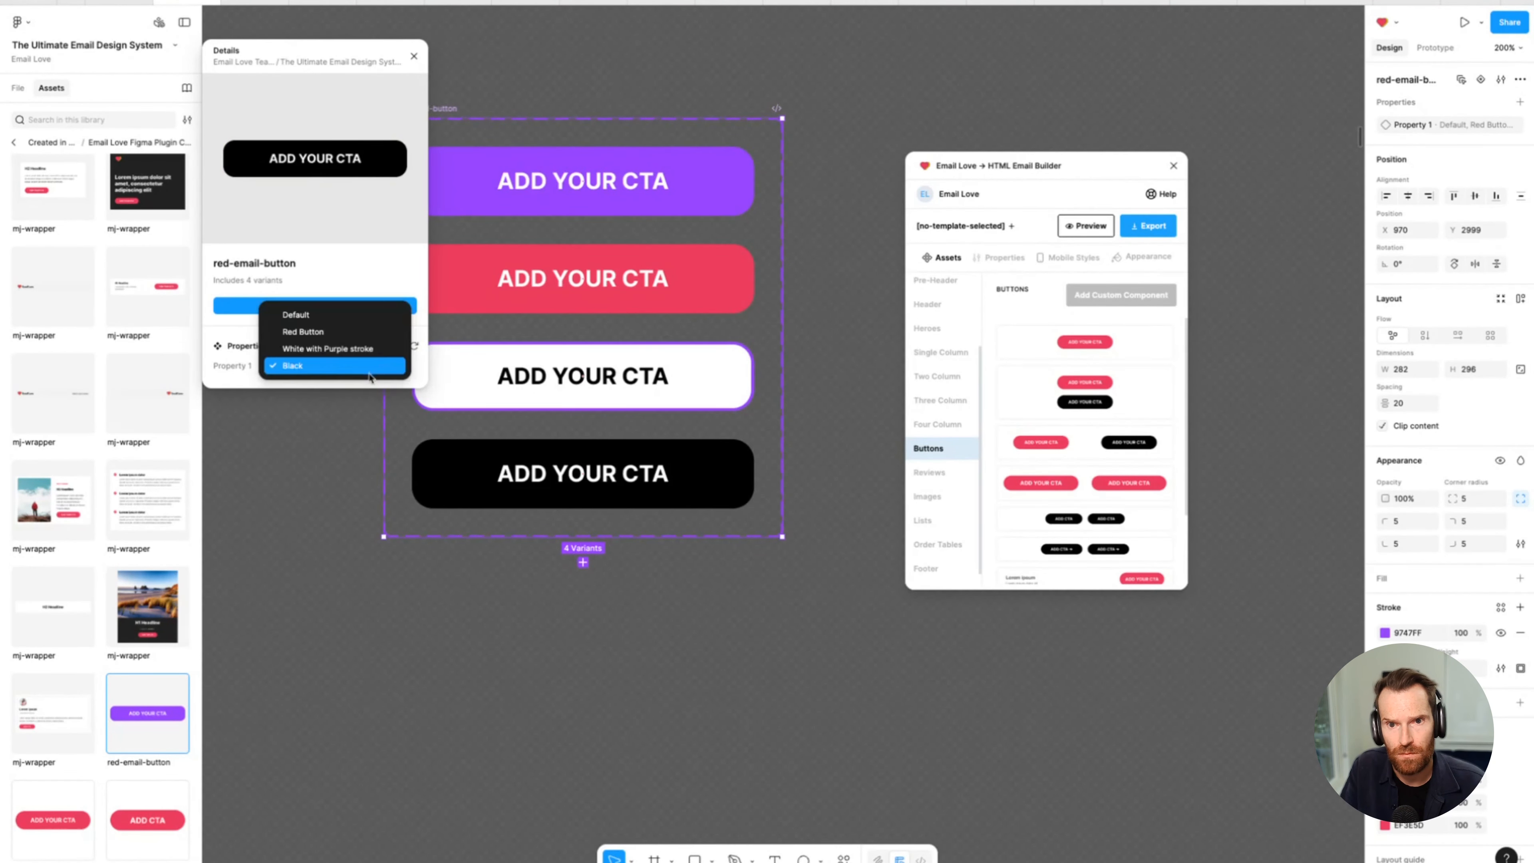
{"action": "left_click", "coordinate": [364, 352]}
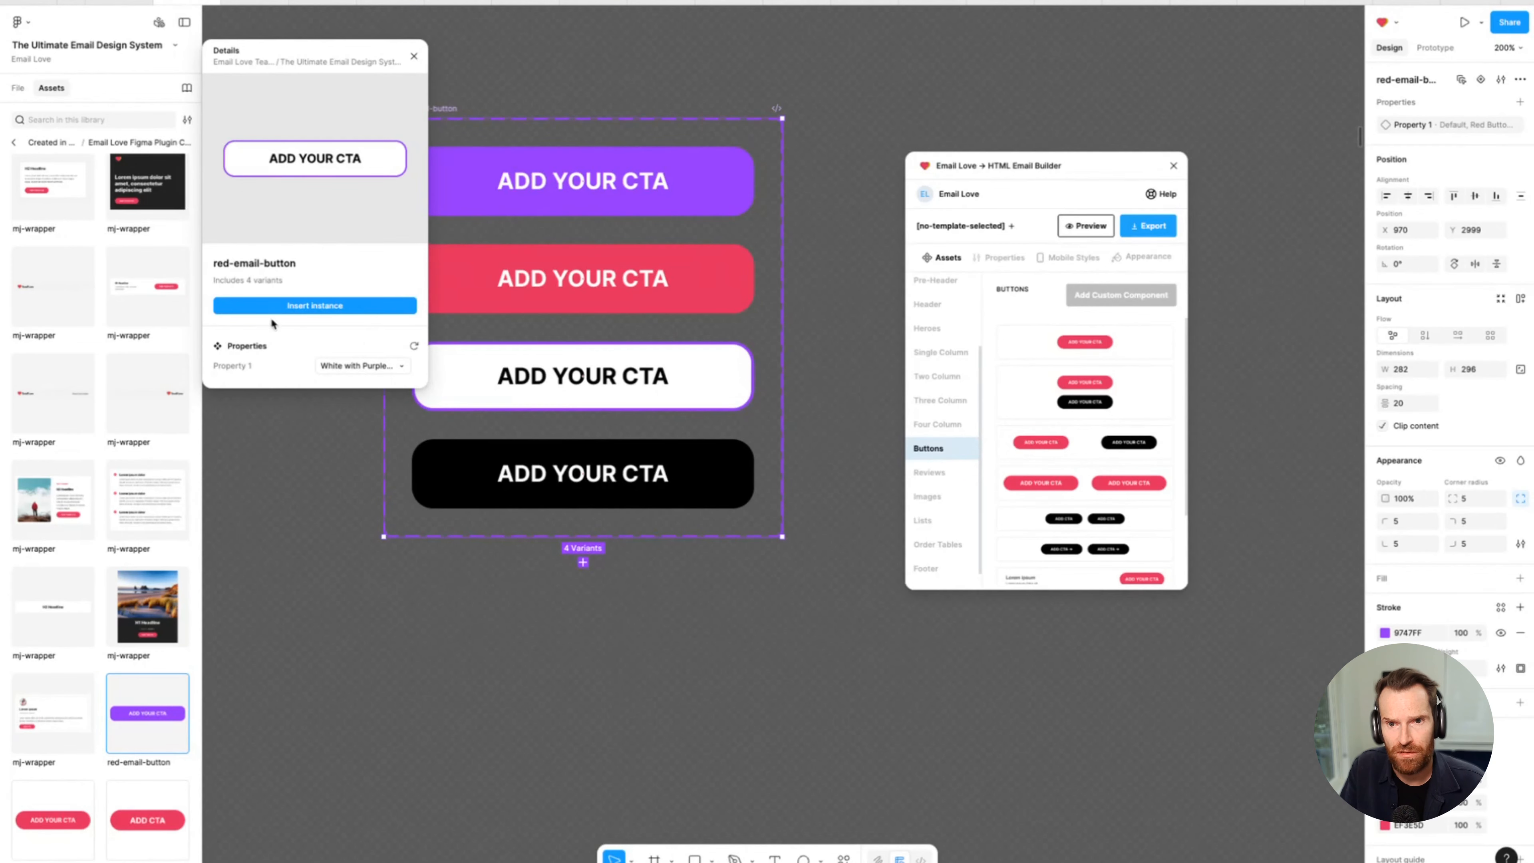
{"action": "left_click", "coordinate": [326, 308]}
{"action": "left_click_drag", "start_coordinate": [731, 454], "coordinate": [526, 659]}
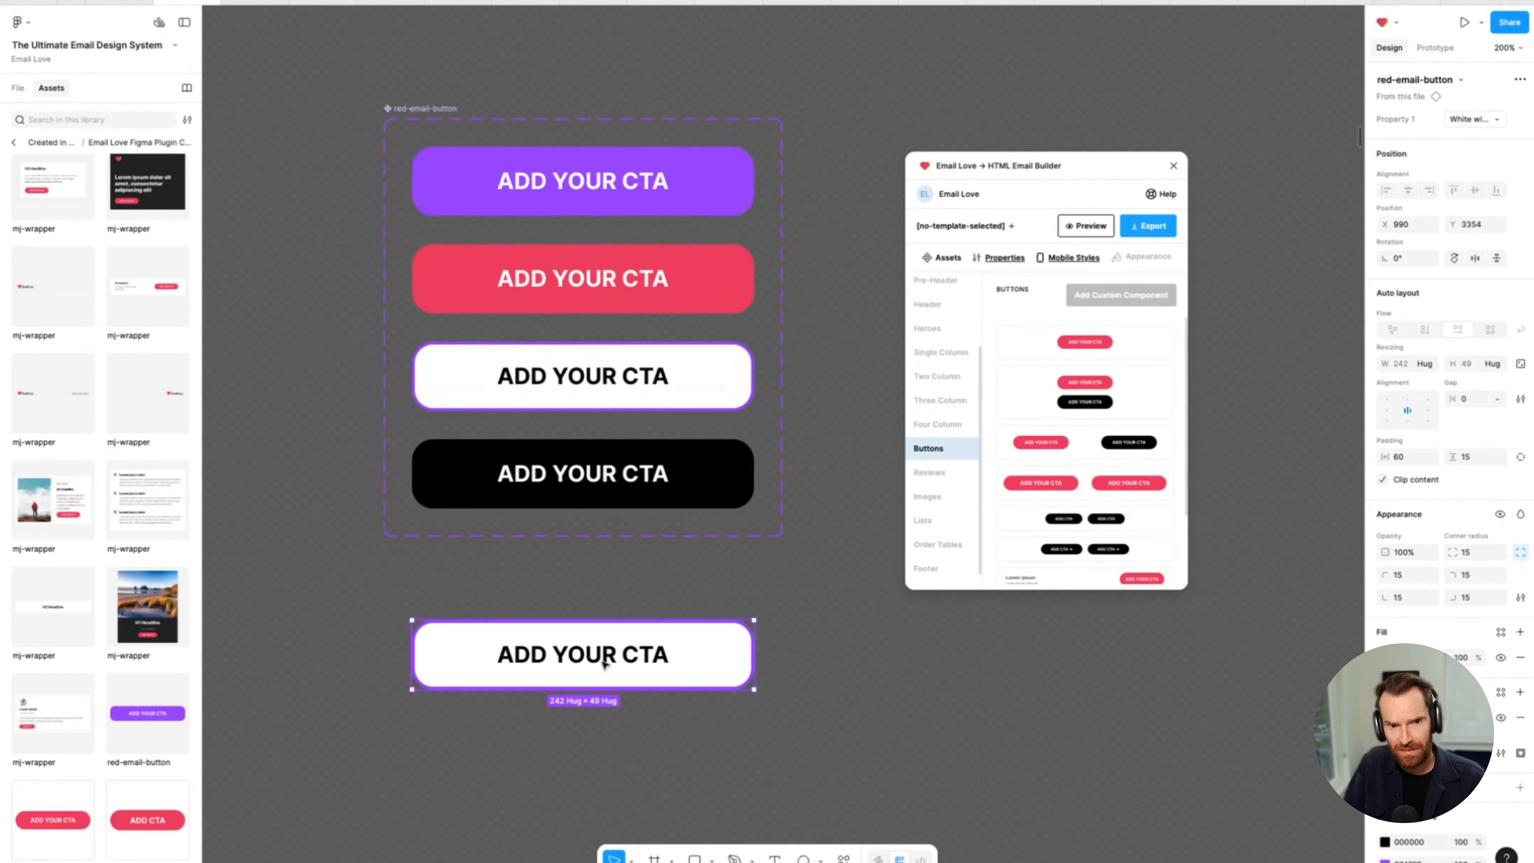
Try out fill colours on the main White with Purple stroke variant, returning it to white FFFFFF.
{"action": "left_click", "coordinate": [638, 390]}
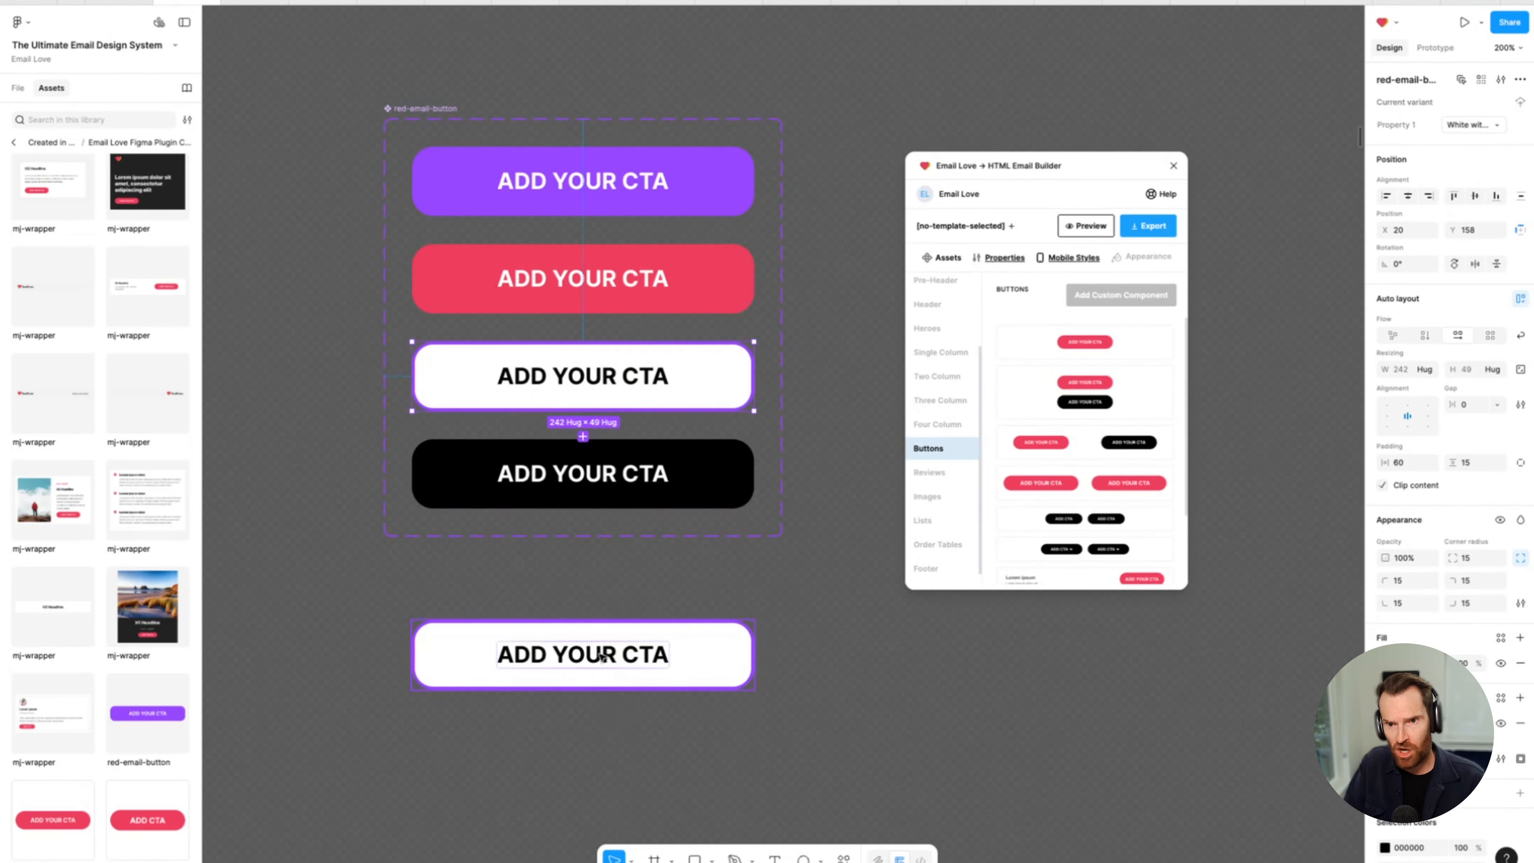
{"action": "left_click", "coordinate": [1386, 664]}
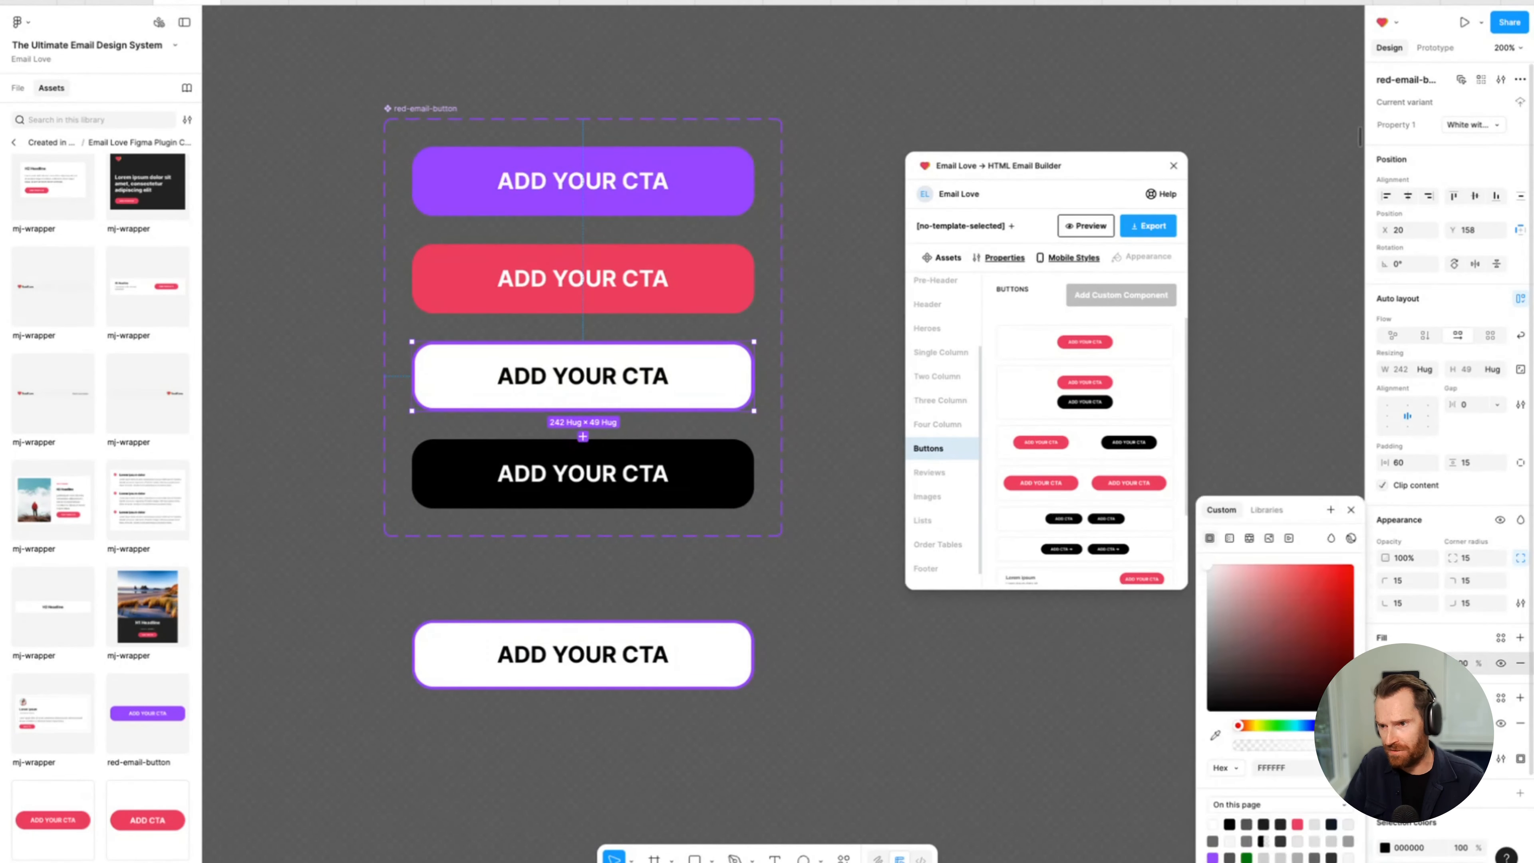
{"action": "mouse_move", "coordinate": [1210, 571]}
{"action": "left_mouse_down"}
{"action": "mouse_move", "coordinate": [1185, 628]}
{"action": "mouse_move", "coordinate": [1187, 597]}
{"action": "mouse_move", "coordinate": [1225, 578]}
{"action": "mouse_move", "coordinate": [1327, 579]}
{"action": "mouse_move", "coordinate": [1202, 571]}
{"action": "mouse_move", "coordinate": [1170, 602]}
{"action": "mouse_move", "coordinate": [1144, 528]}
{"action": "left_mouse_up"}
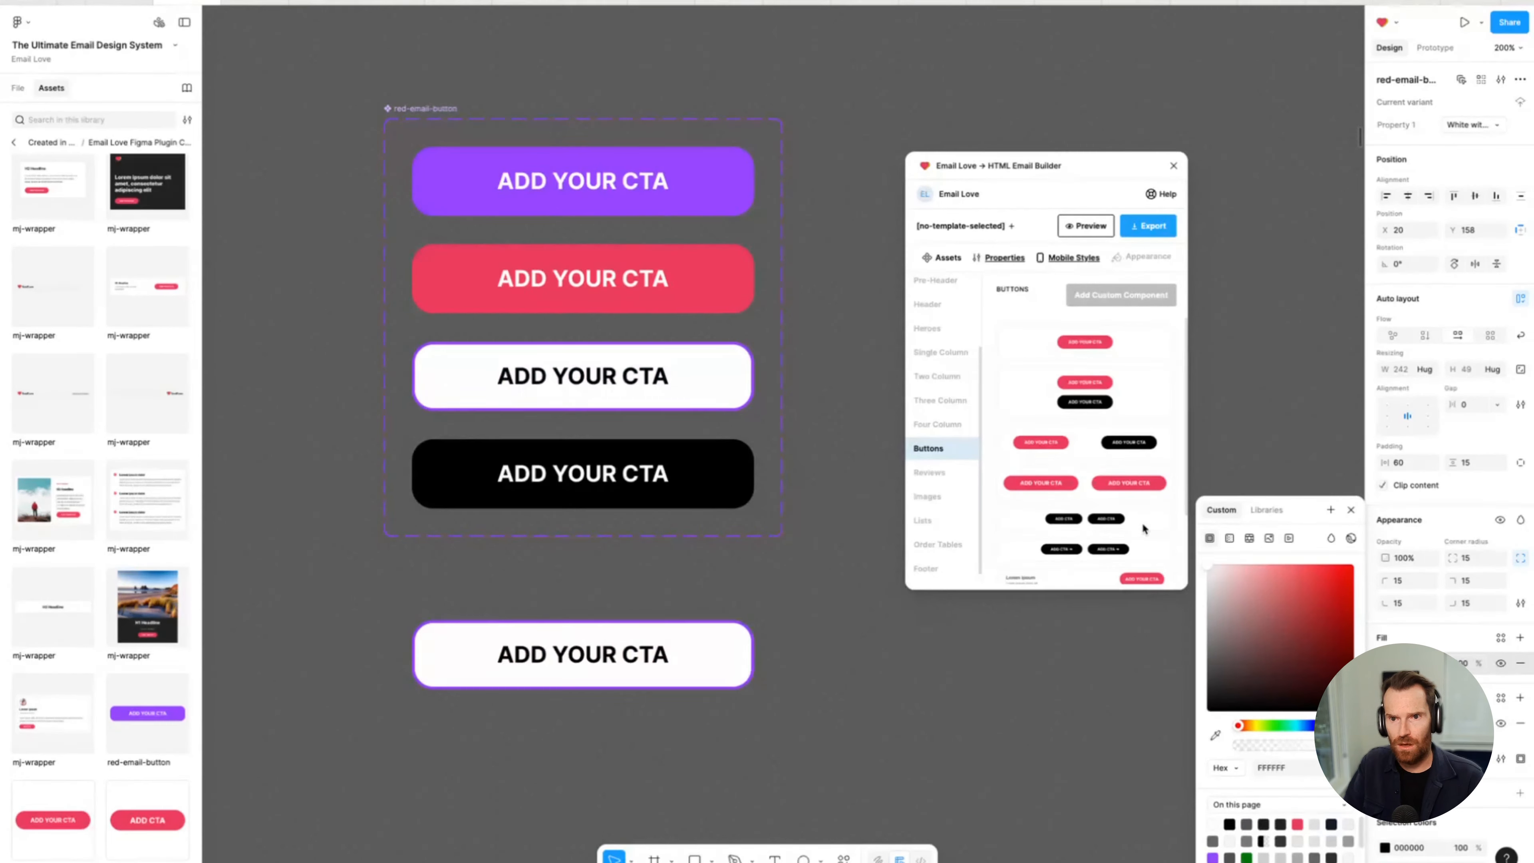
Move the White with Purple stroke button instance into the blue H1 Headline hero component, below its existing button.
{"action": "left_click", "coordinate": [450, 660]}
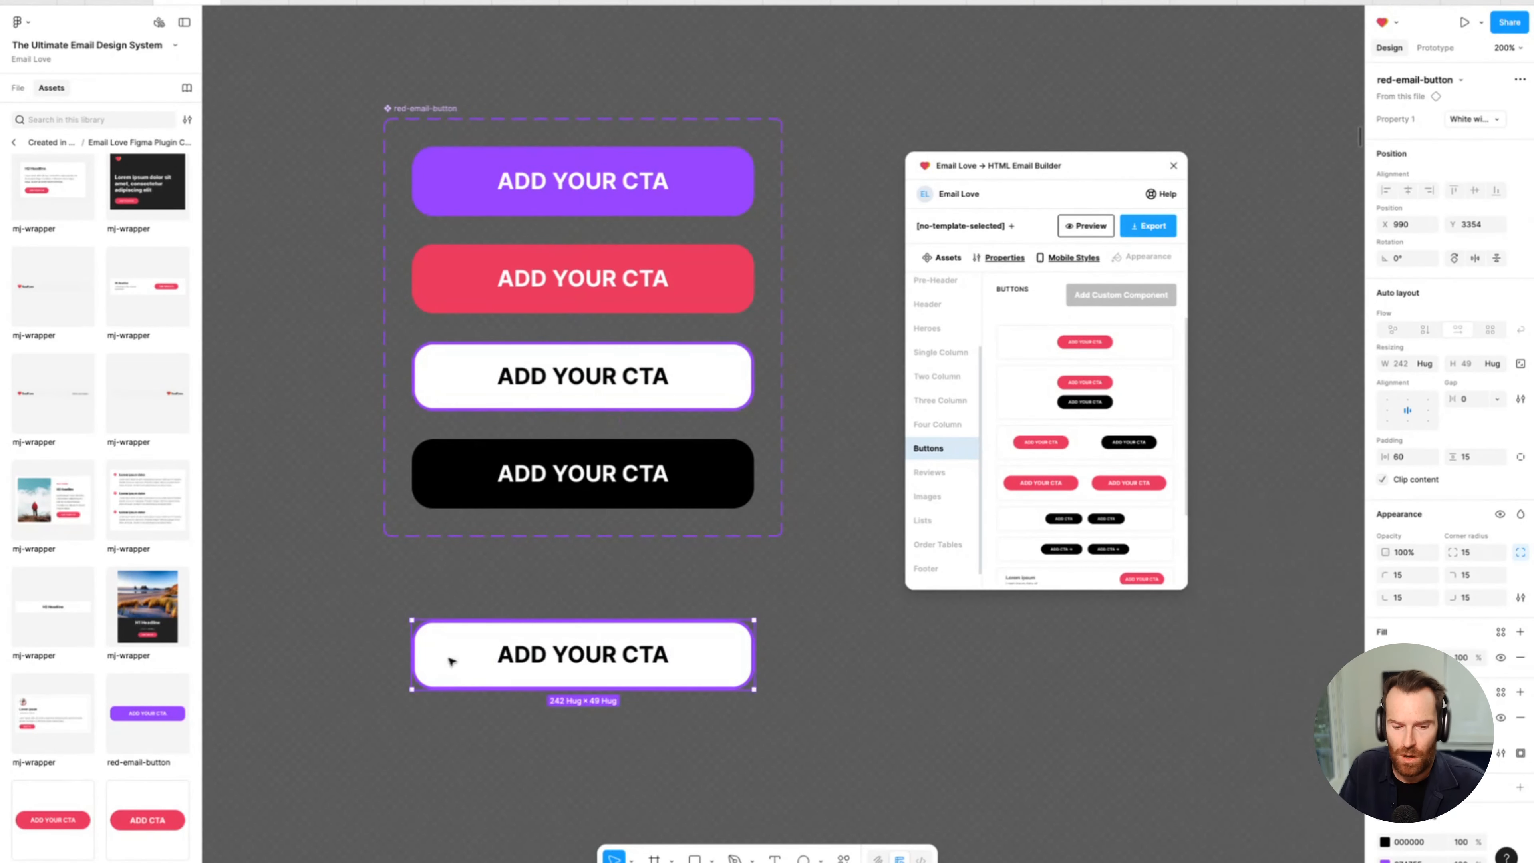
{"action": "left_click", "coordinate": [18, 88]}
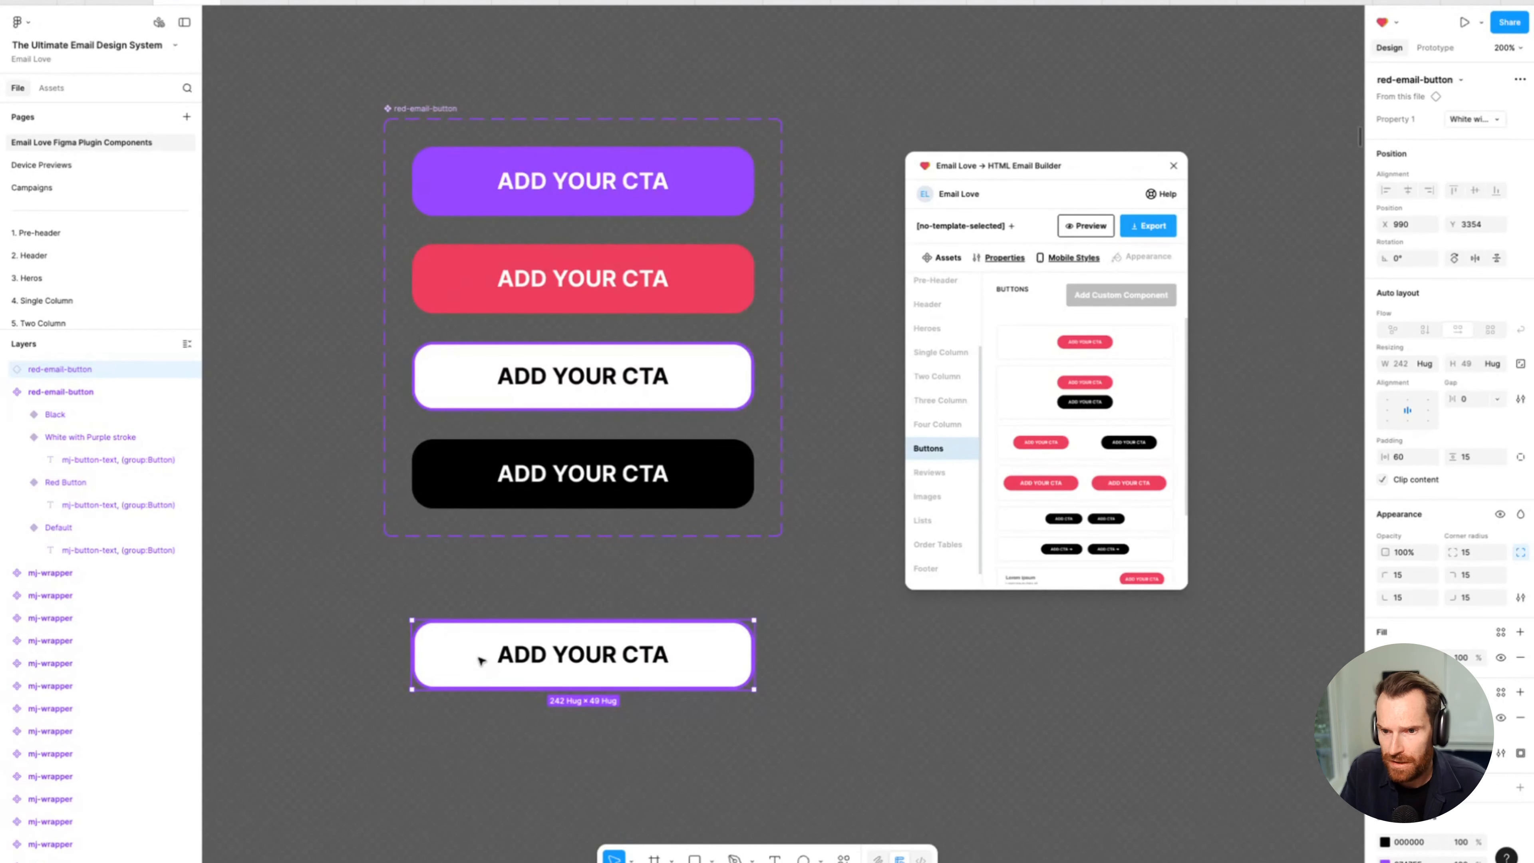
{"action": "left_click_drag", "start_coordinate": [483, 660], "coordinate": [615, 637]}
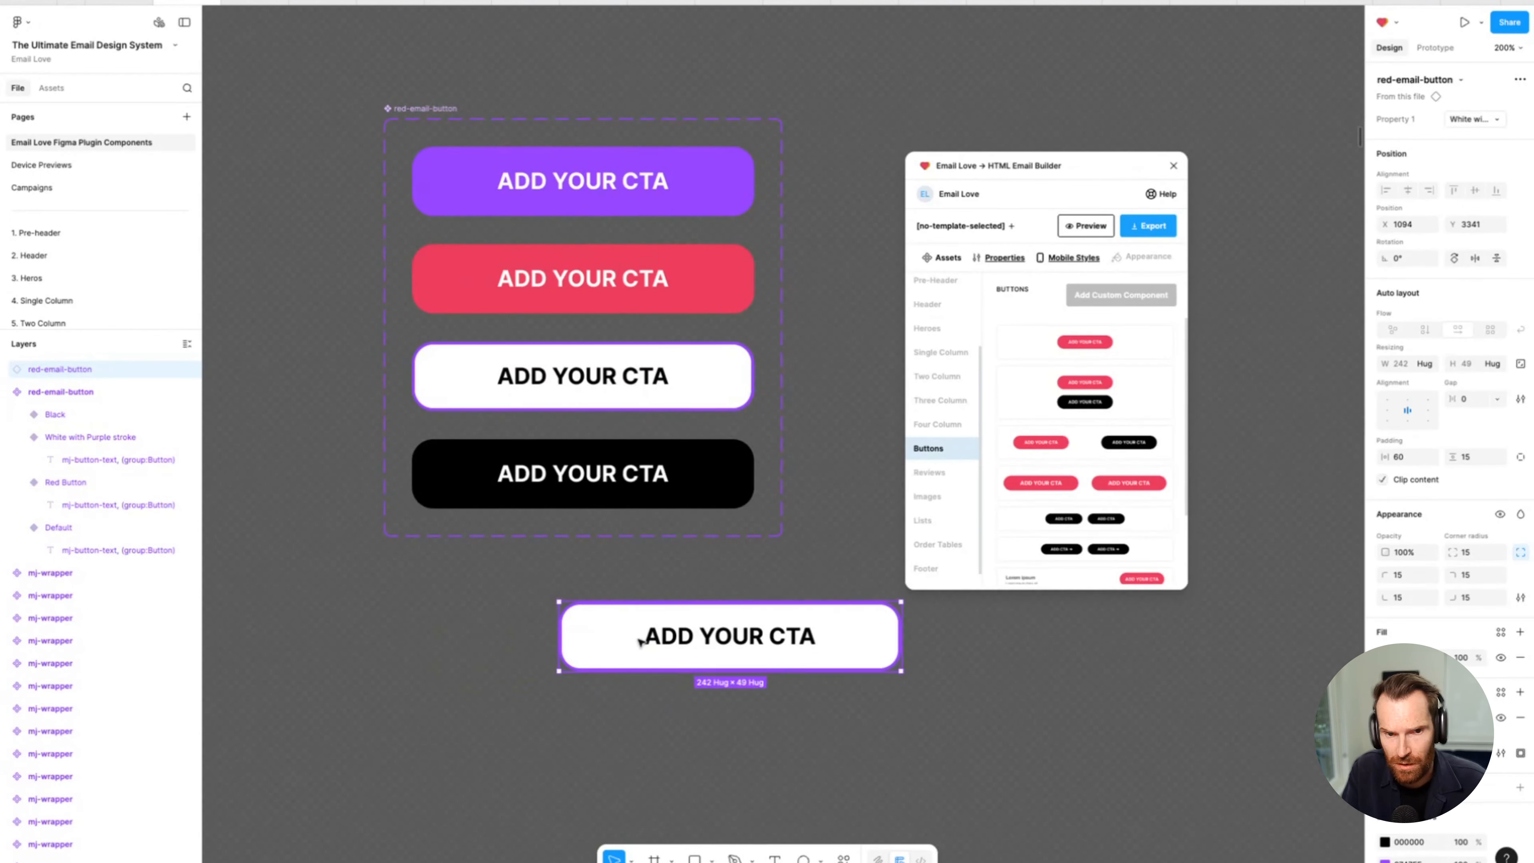
{"action": "left_click_drag", "start_coordinate": [611, 639], "coordinate": [686, 419]}
{"action": "key", "text": "shift+0"}
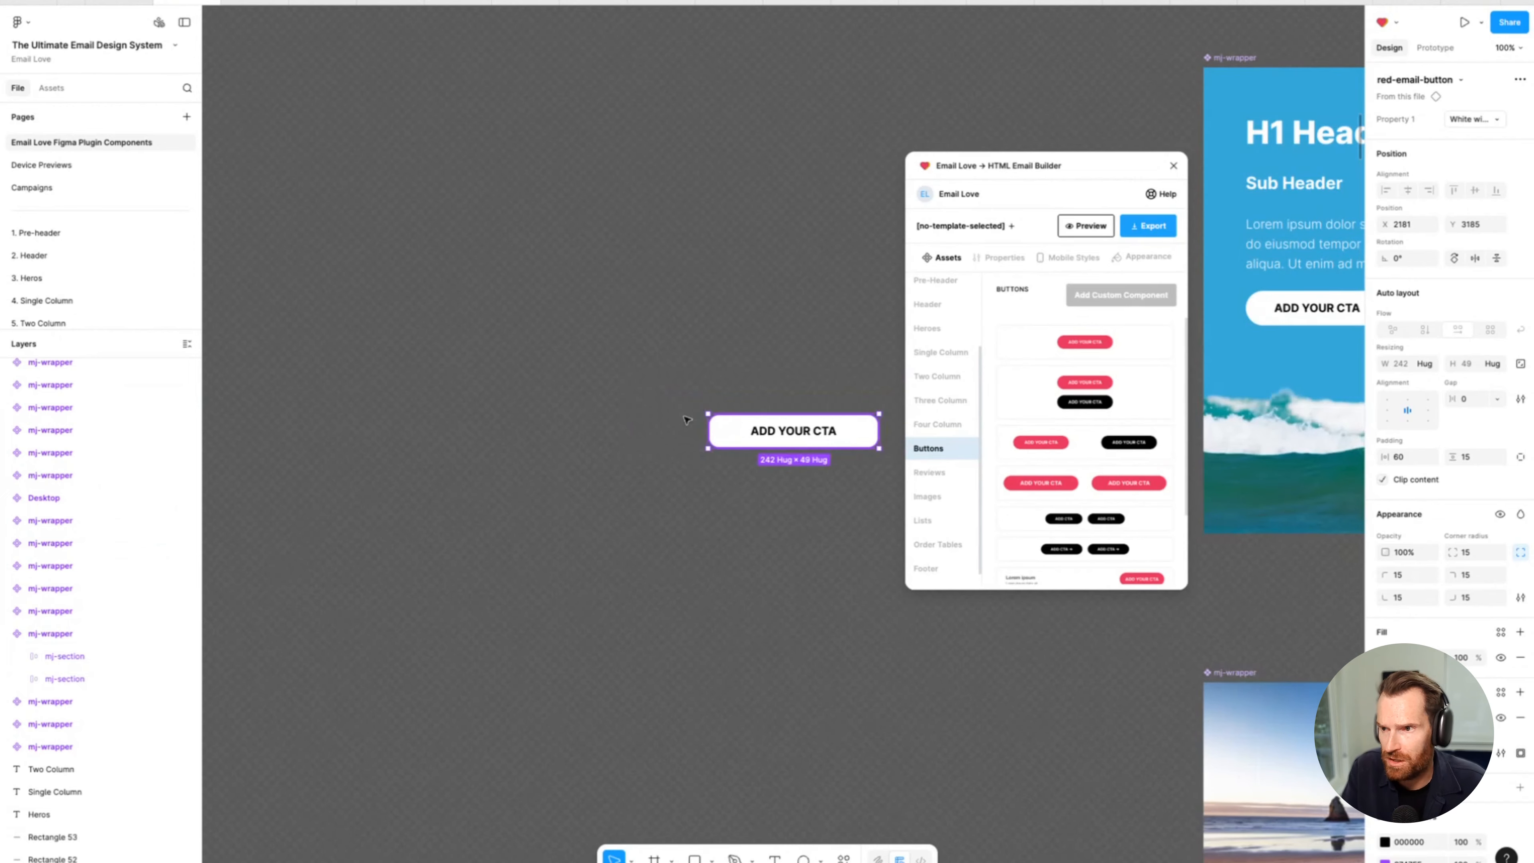
{"action": "scroll", "coordinate": [687, 420], "scroll_direction": "right", "scroll_amount": 4}
{"action": "left_click_drag", "start_coordinate": [524, 436], "coordinate": [723, 290]}
{"action": "scroll", "coordinate": [723, 291], "scroll_direction": "right", "scroll_amount": 1}
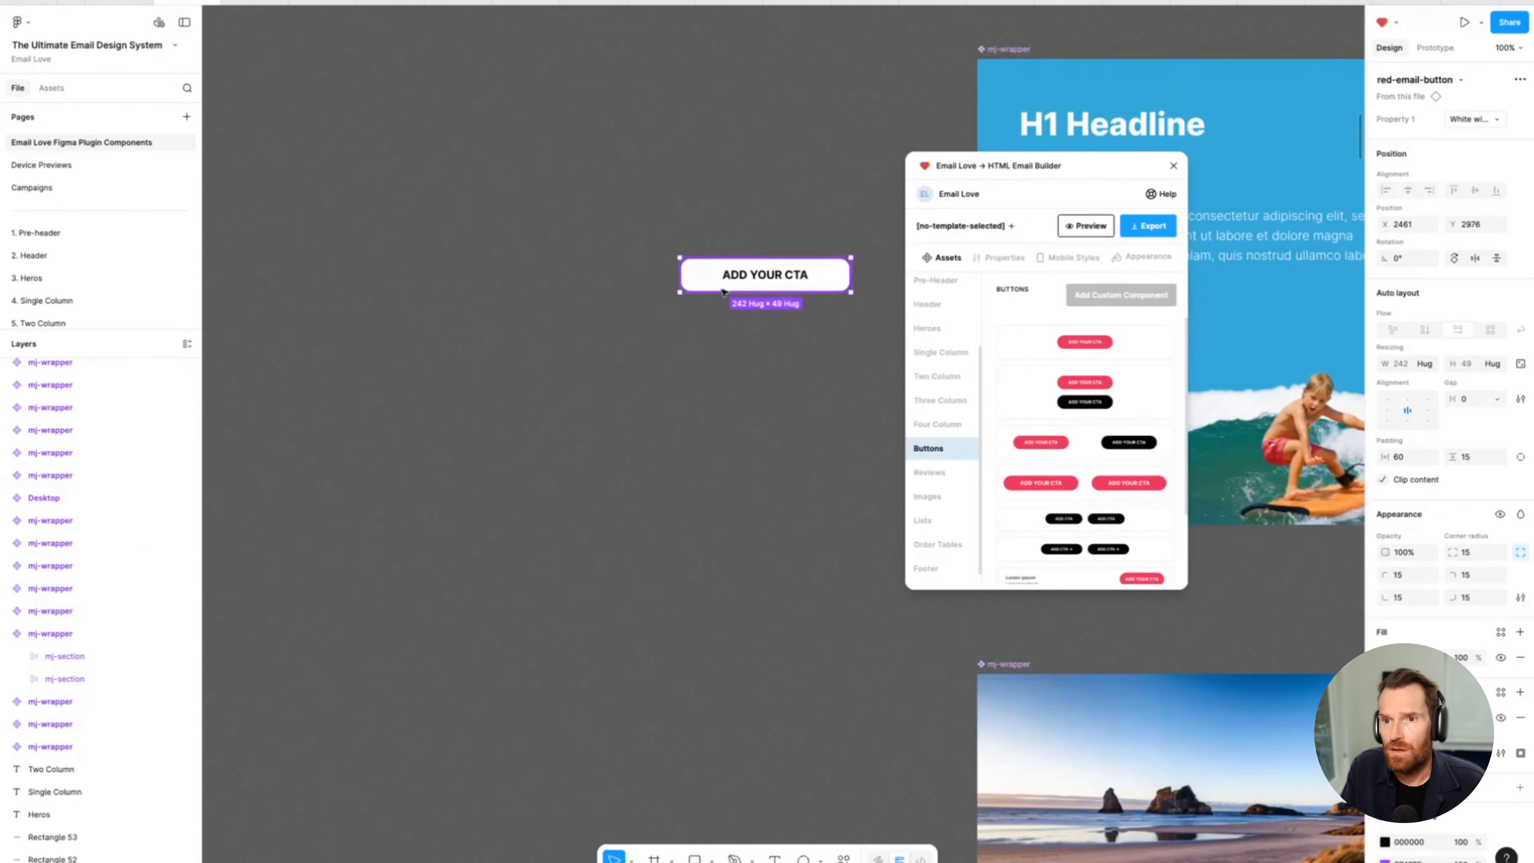
{"action": "scroll", "coordinate": [723, 290], "scroll_direction": "right", "scroll_amount": 5}
{"action": "left_click_drag", "start_coordinate": [290, 273], "coordinate": [654, 312]}
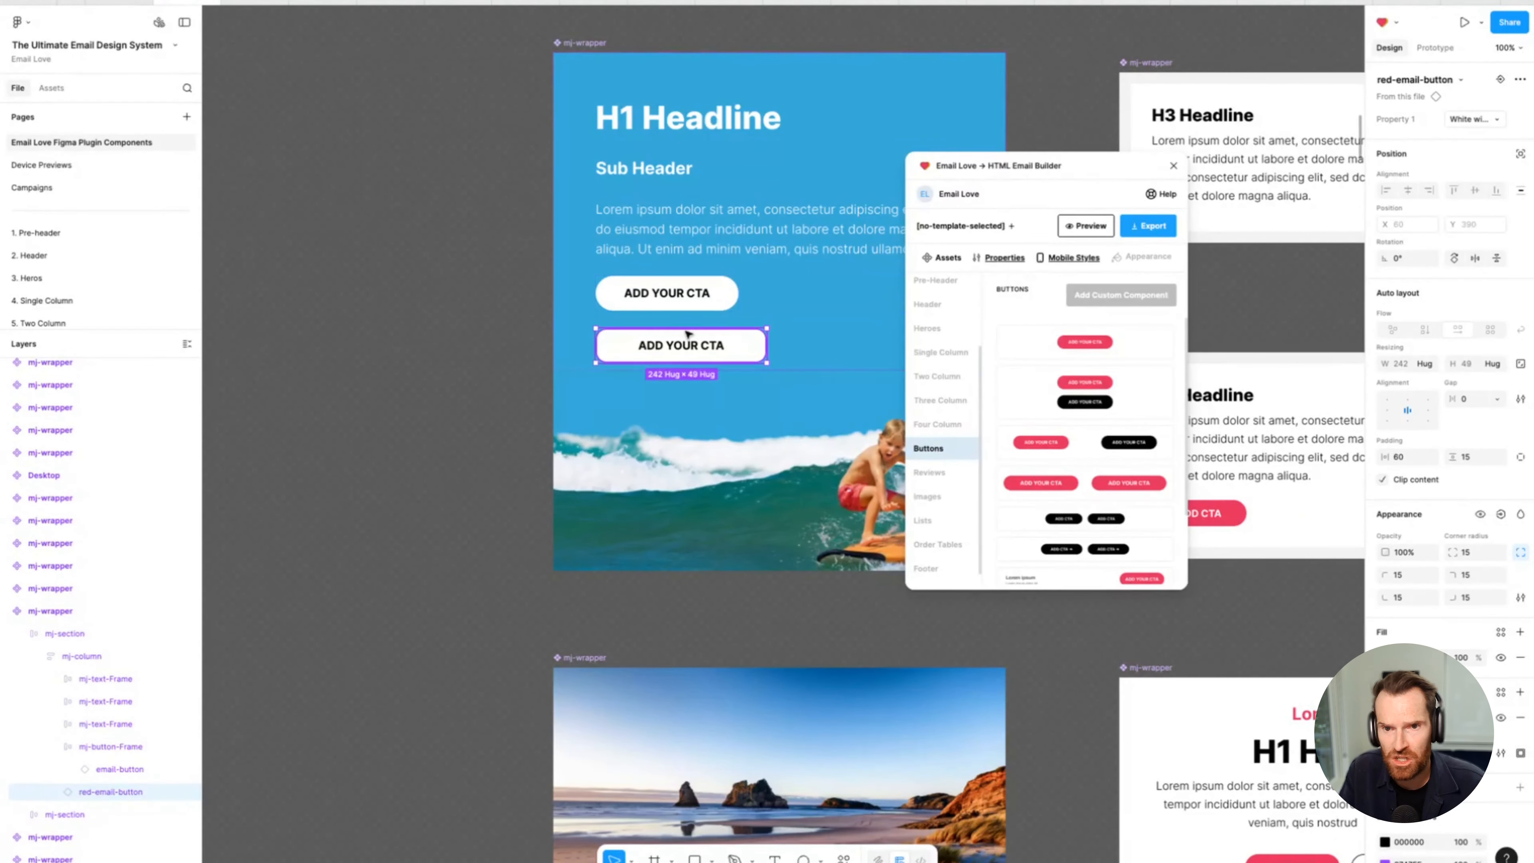
Nest the red-email-button instance inside the hero's mj-button-Frame, ahead of the email-button layer.
{"action": "scroll", "coordinate": [139, 634], "scroll_direction": "down", "scroll_amount": 3}
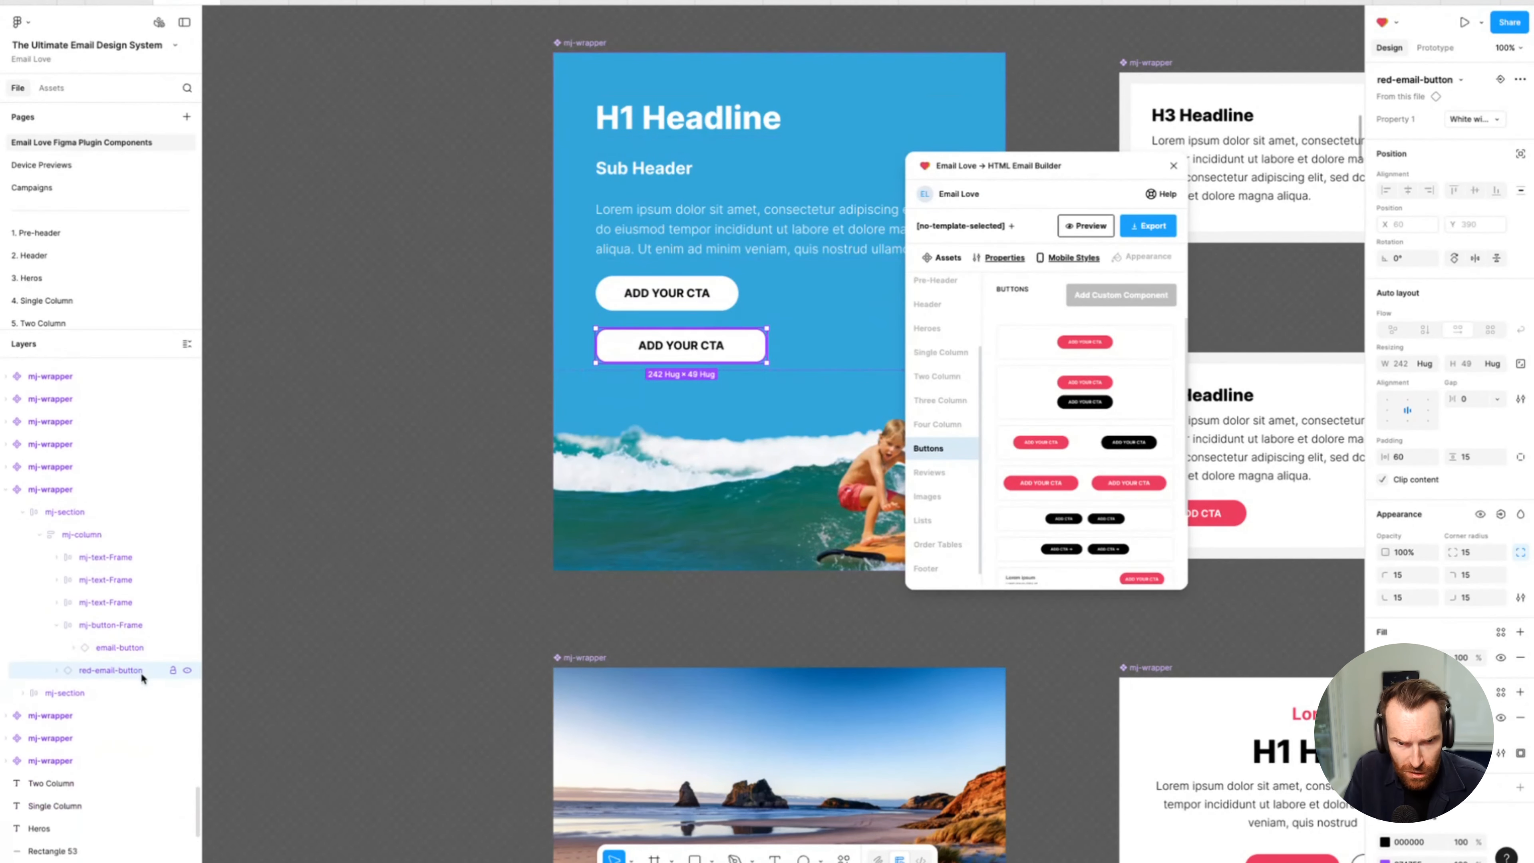
{"action": "left_click", "coordinate": [72, 643]}
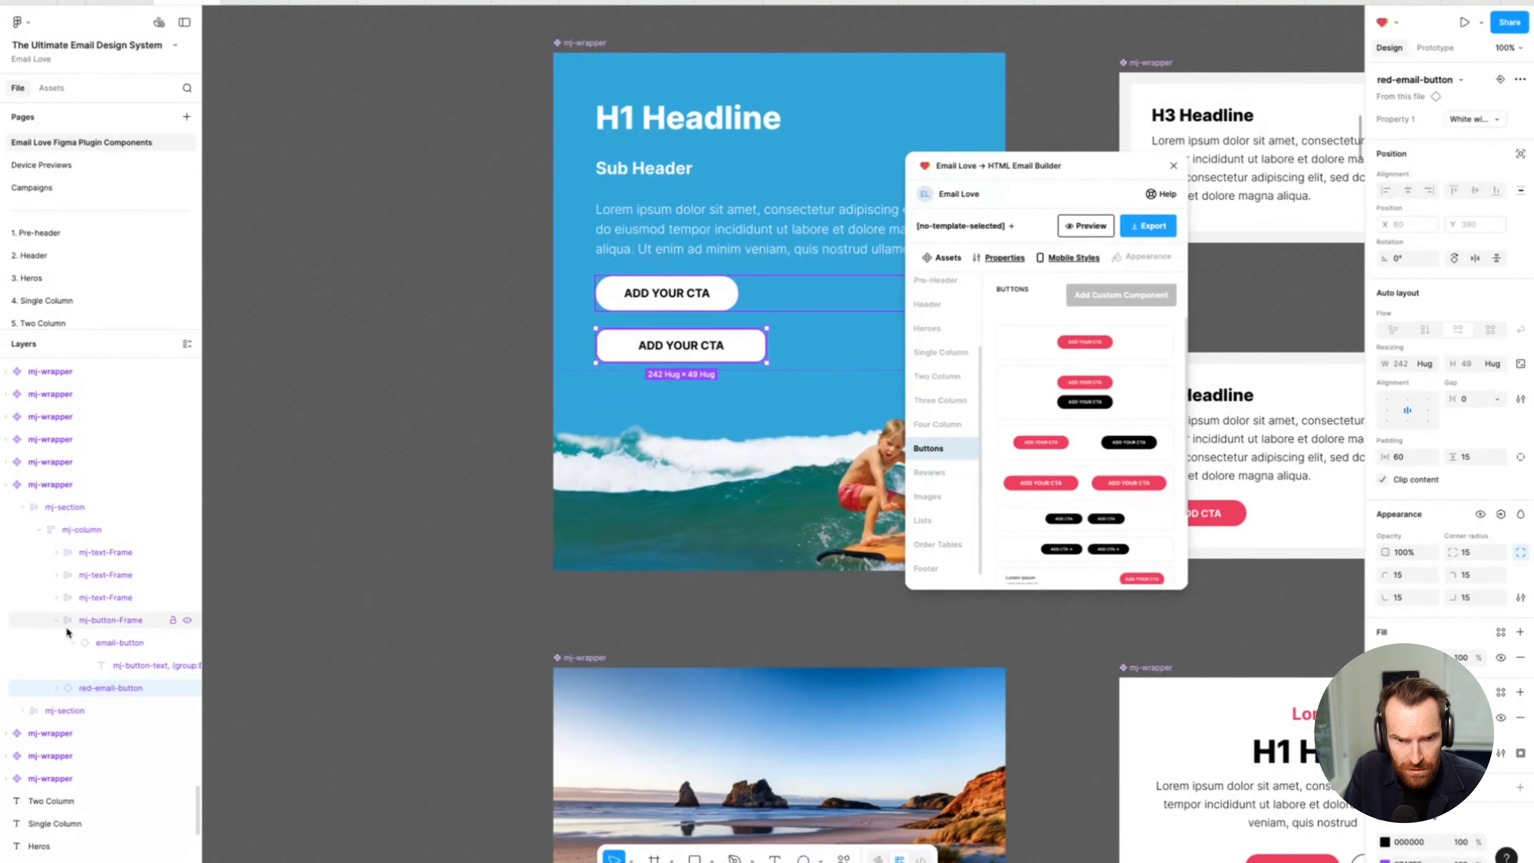
{"action": "left_click", "coordinate": [115, 619]}
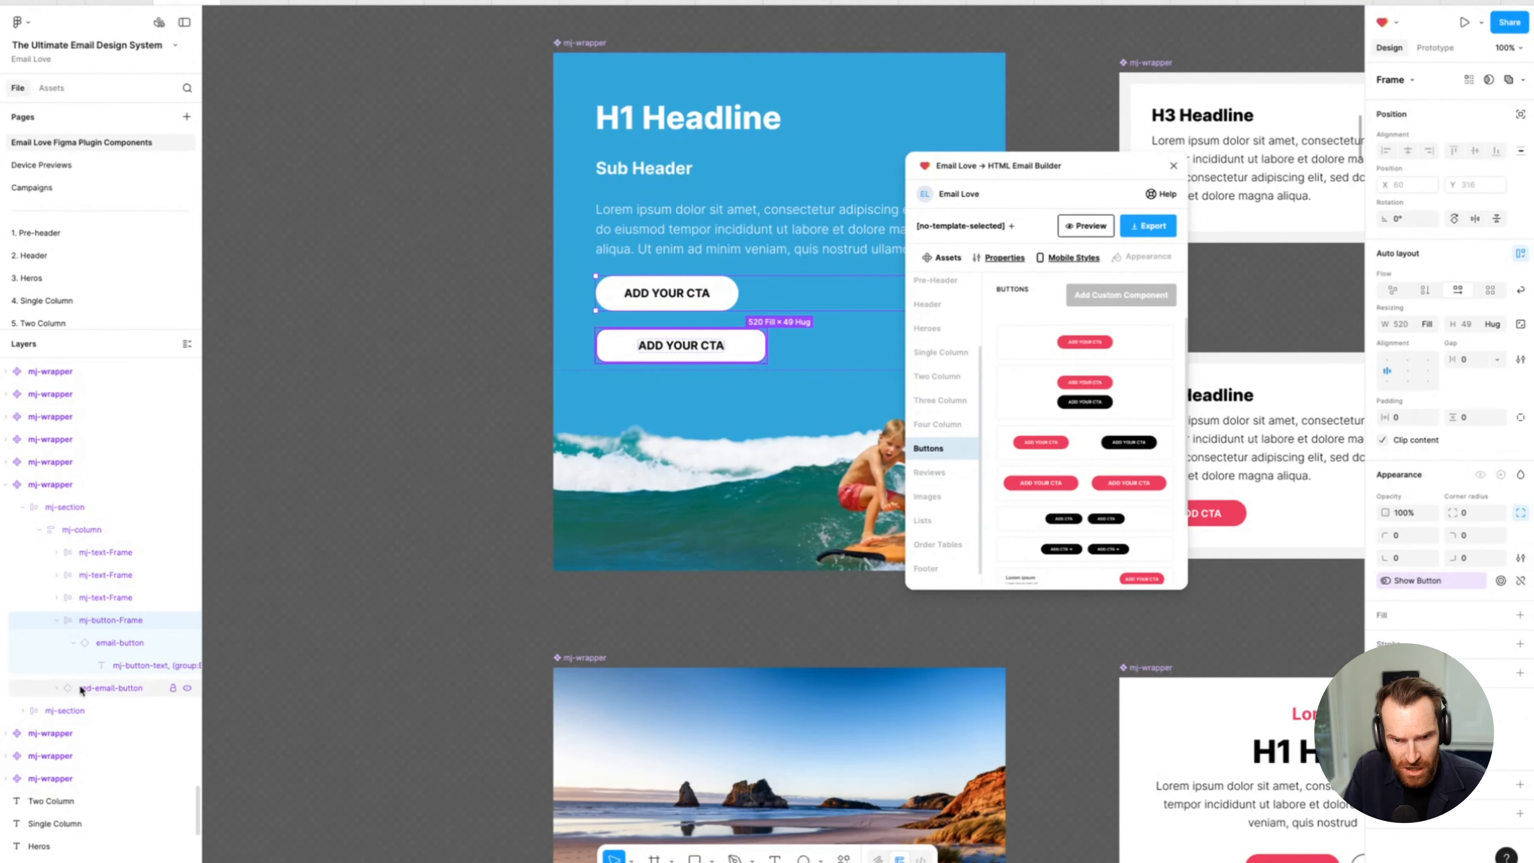
{"action": "left_click", "coordinate": [114, 689]}
{"action": "left_click_drag", "start_coordinate": [94, 687], "coordinate": [131, 634]}
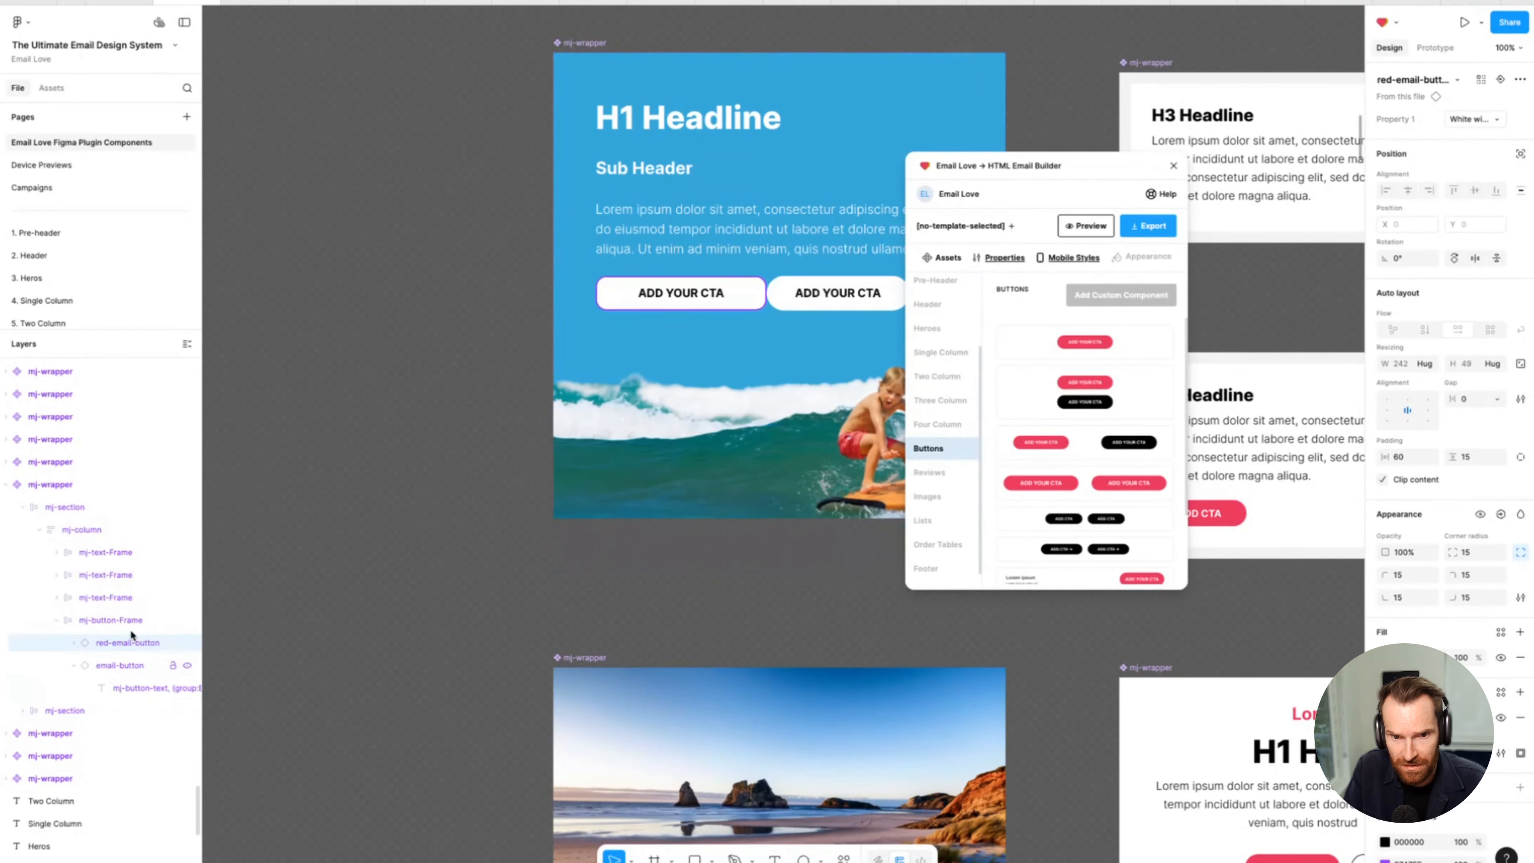
Delete the old email-button from the hero's mj-button-Frame and select the hero's mj-wrapper.
{"action": "left_click", "coordinate": [112, 662]}
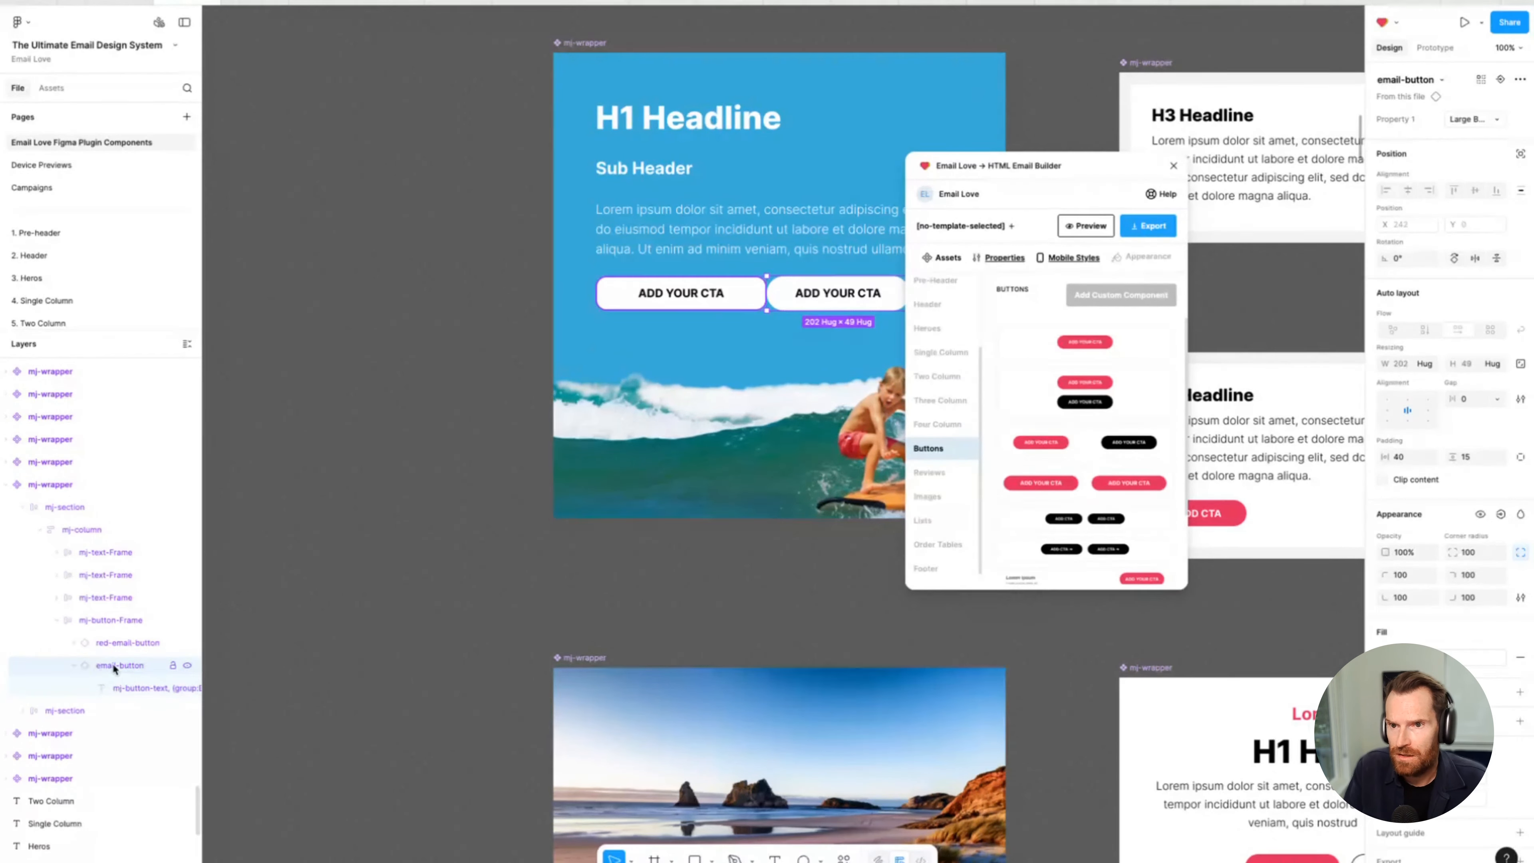
{"action": "key", "text": "Delete"}
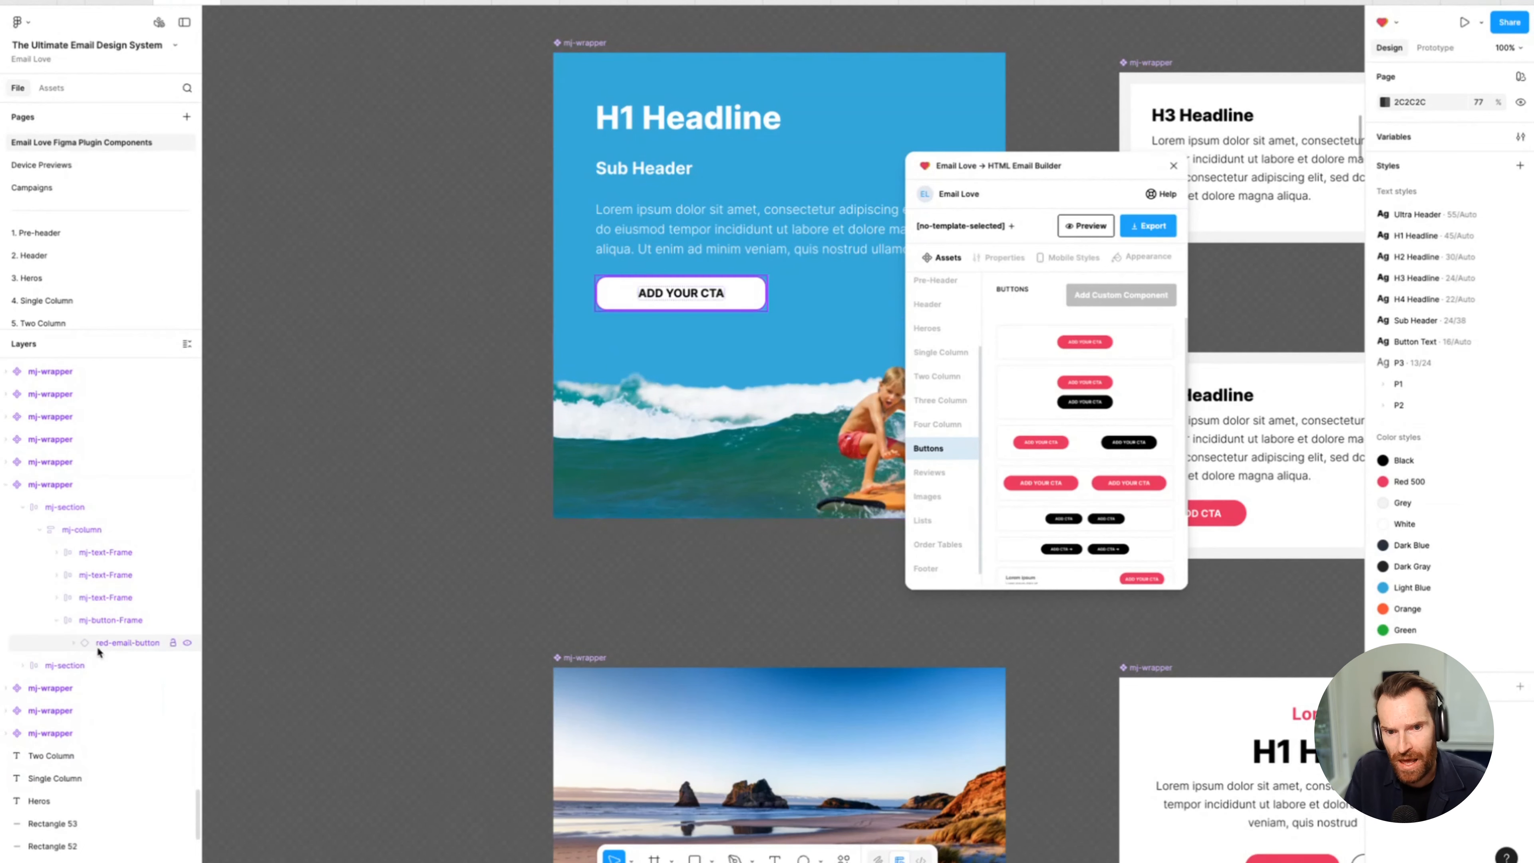
{"action": "left_click", "coordinate": [586, 45]}
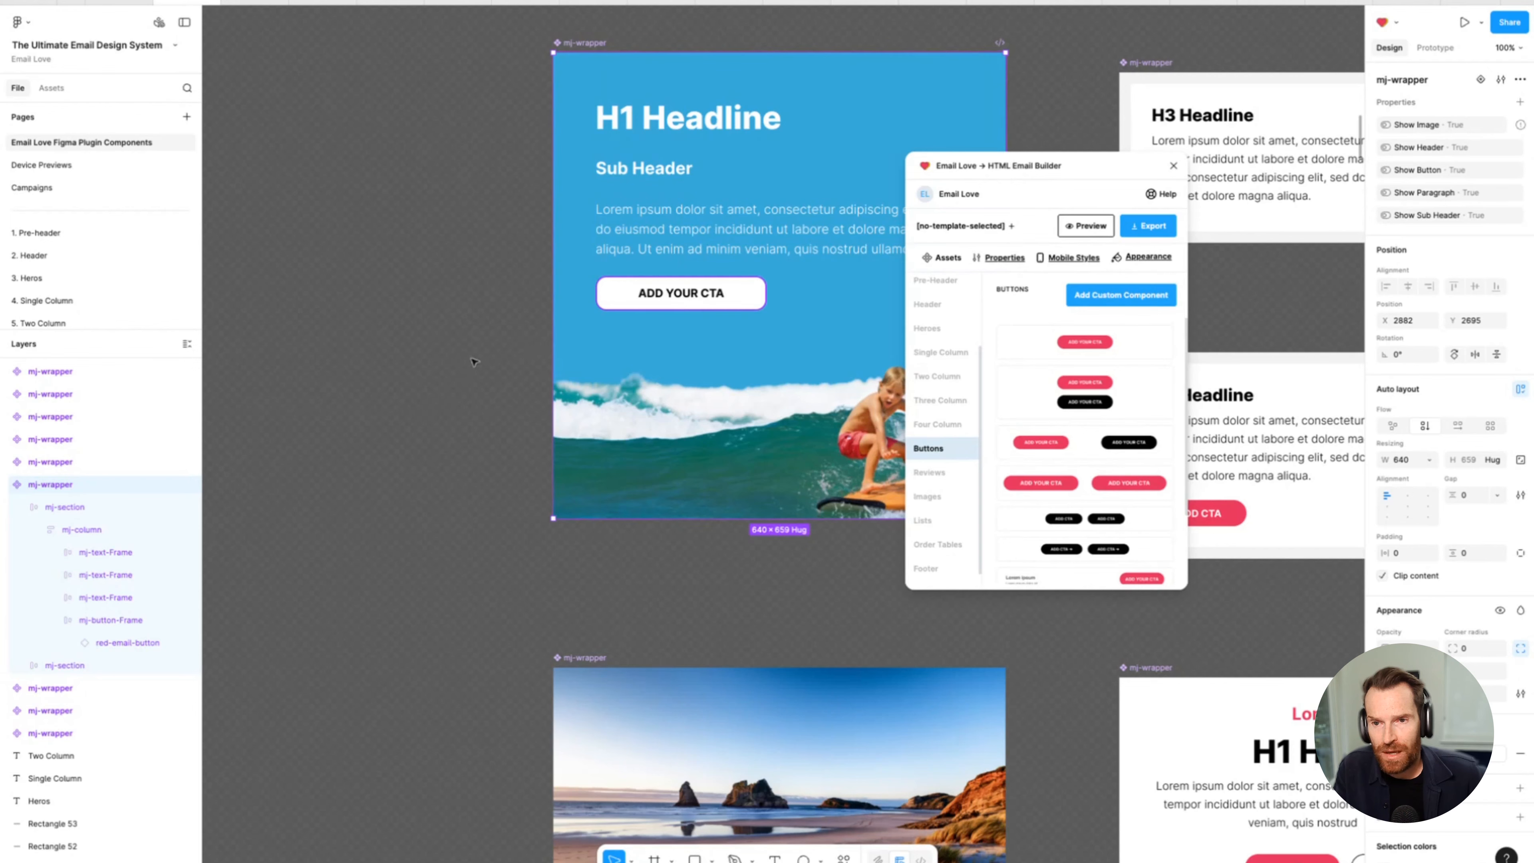
Change the stroke colour of the main White with Purple stroke variant to the red EF3E5D.
{"action": "scroll", "coordinate": [497, 549], "scroll_direction": "left", "scroll_amount": 12}
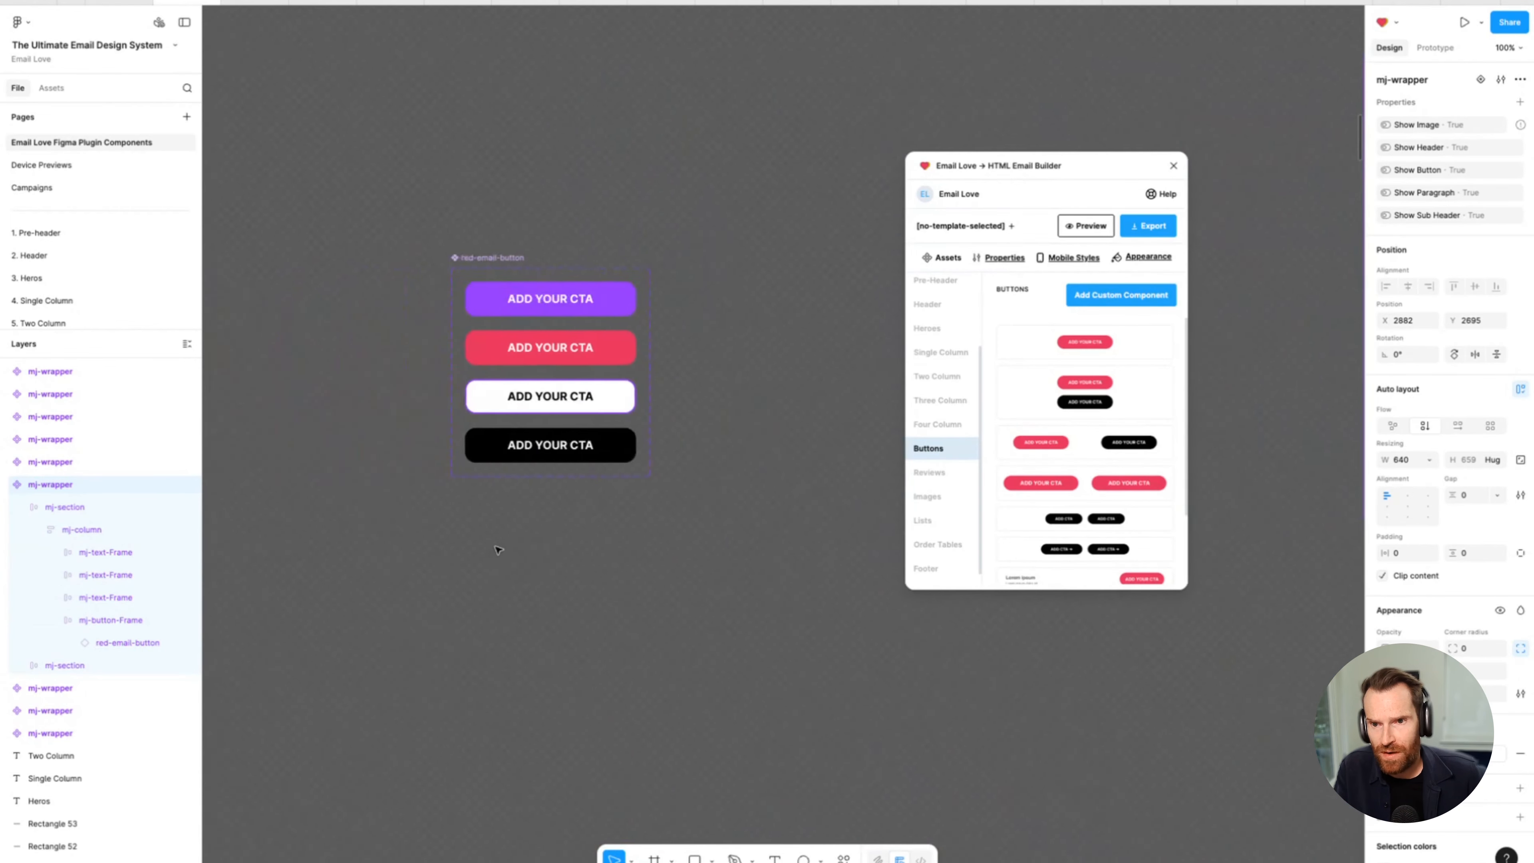
{"action": "left_click", "coordinate": [572, 400]}
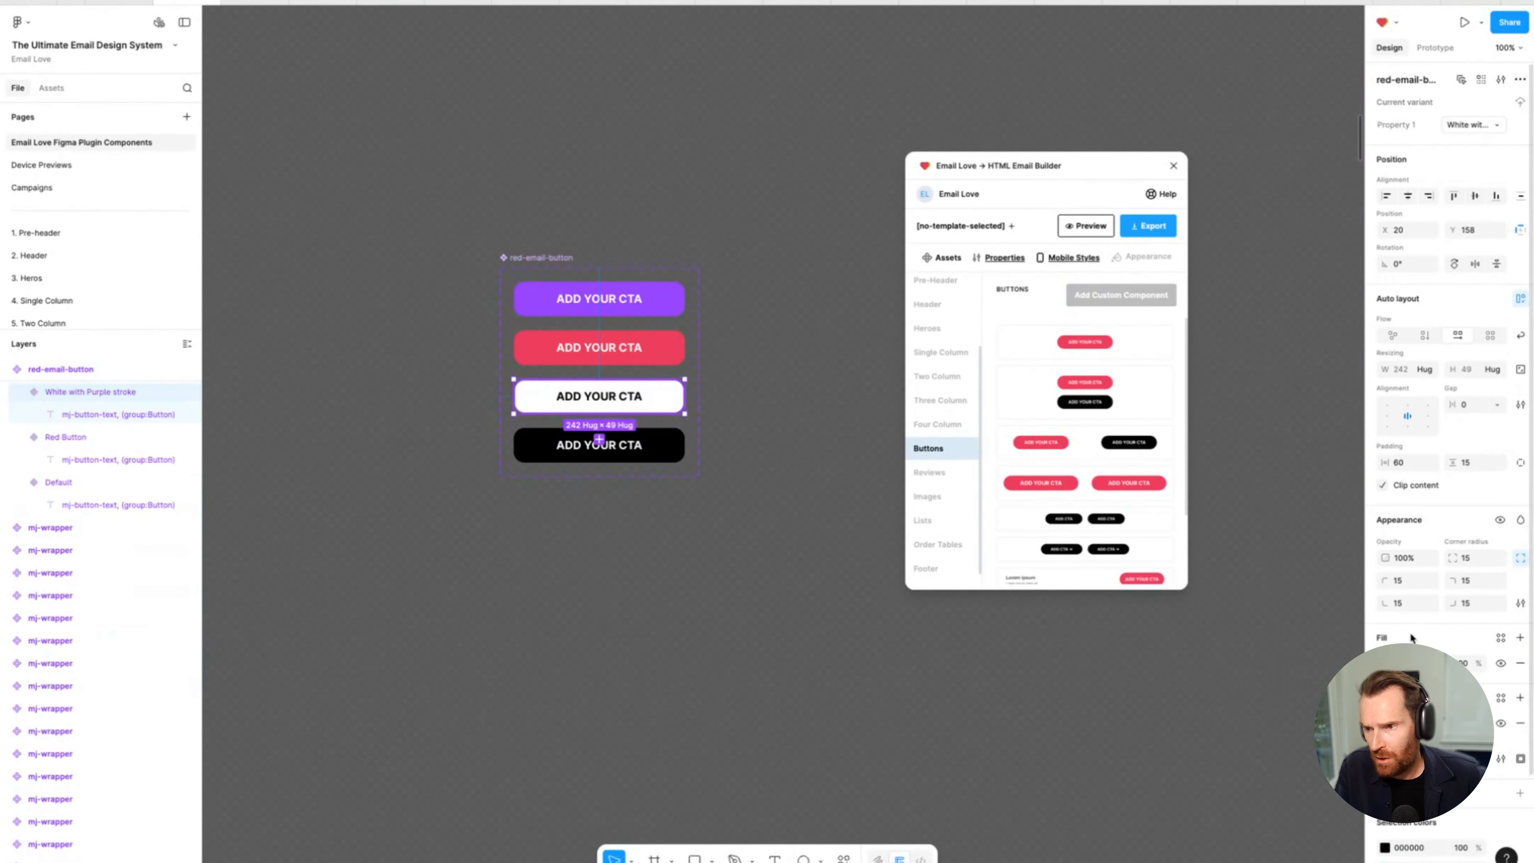
{"action": "left_click", "coordinate": [1386, 723]}
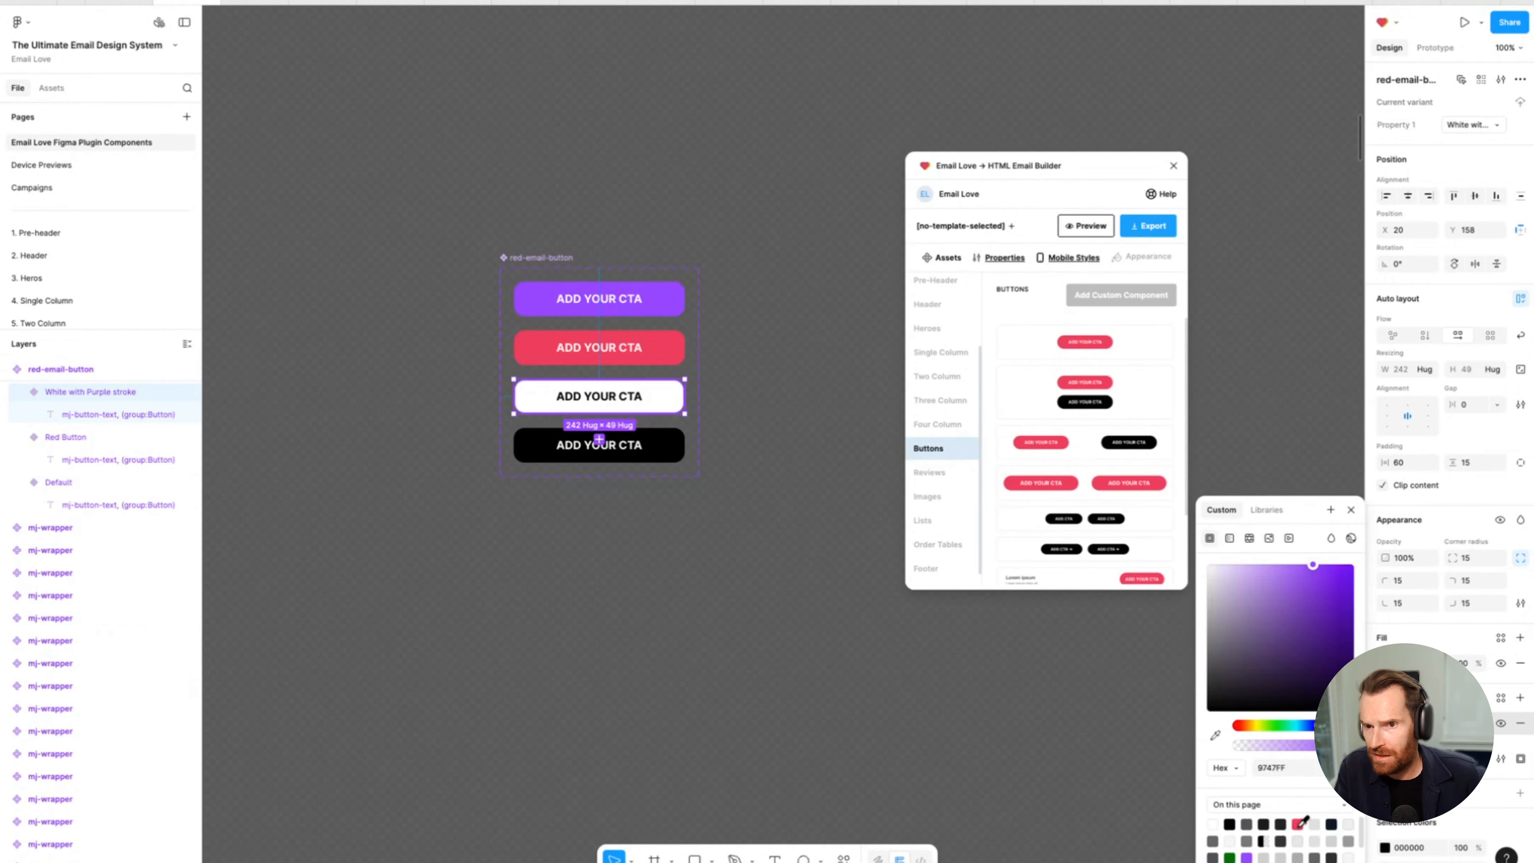
{"action": "left_click", "coordinate": [1299, 824]}
Examine the linked button's stroke in the blue hero, check the beach hero's button, and return to the main component set.
{"action": "scroll", "coordinate": [767, 588], "scroll_direction": "right", "scroll_amount": 15}
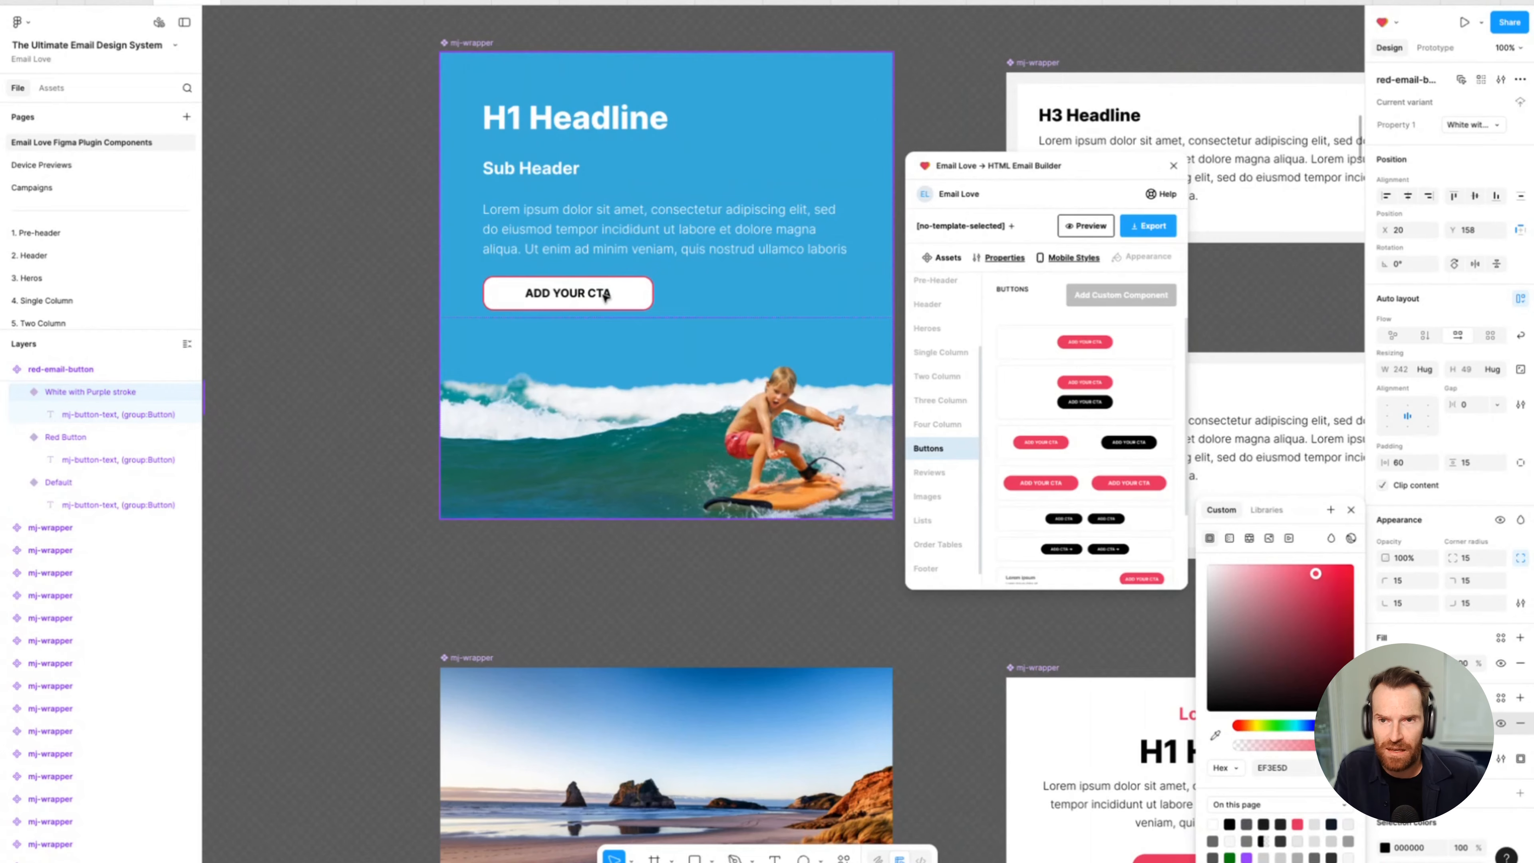
{"action": "scroll", "coordinate": [606, 297], "scroll_direction": "up", "scroll_amount": 1}
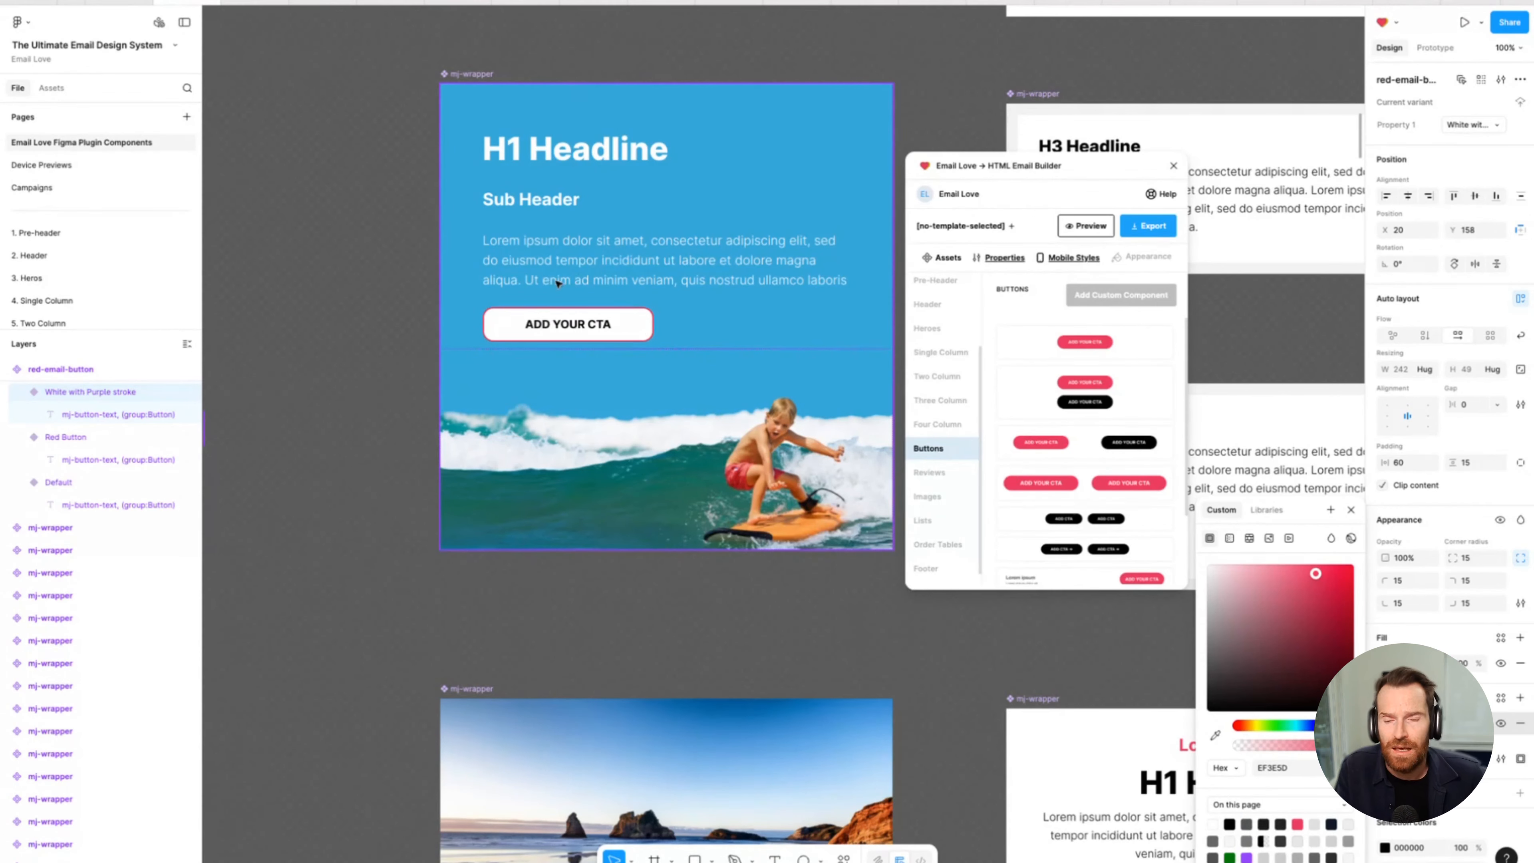
{"action": "scroll", "coordinate": [604, 393], "scroll_direction": "down", "scroll_amount": 10}
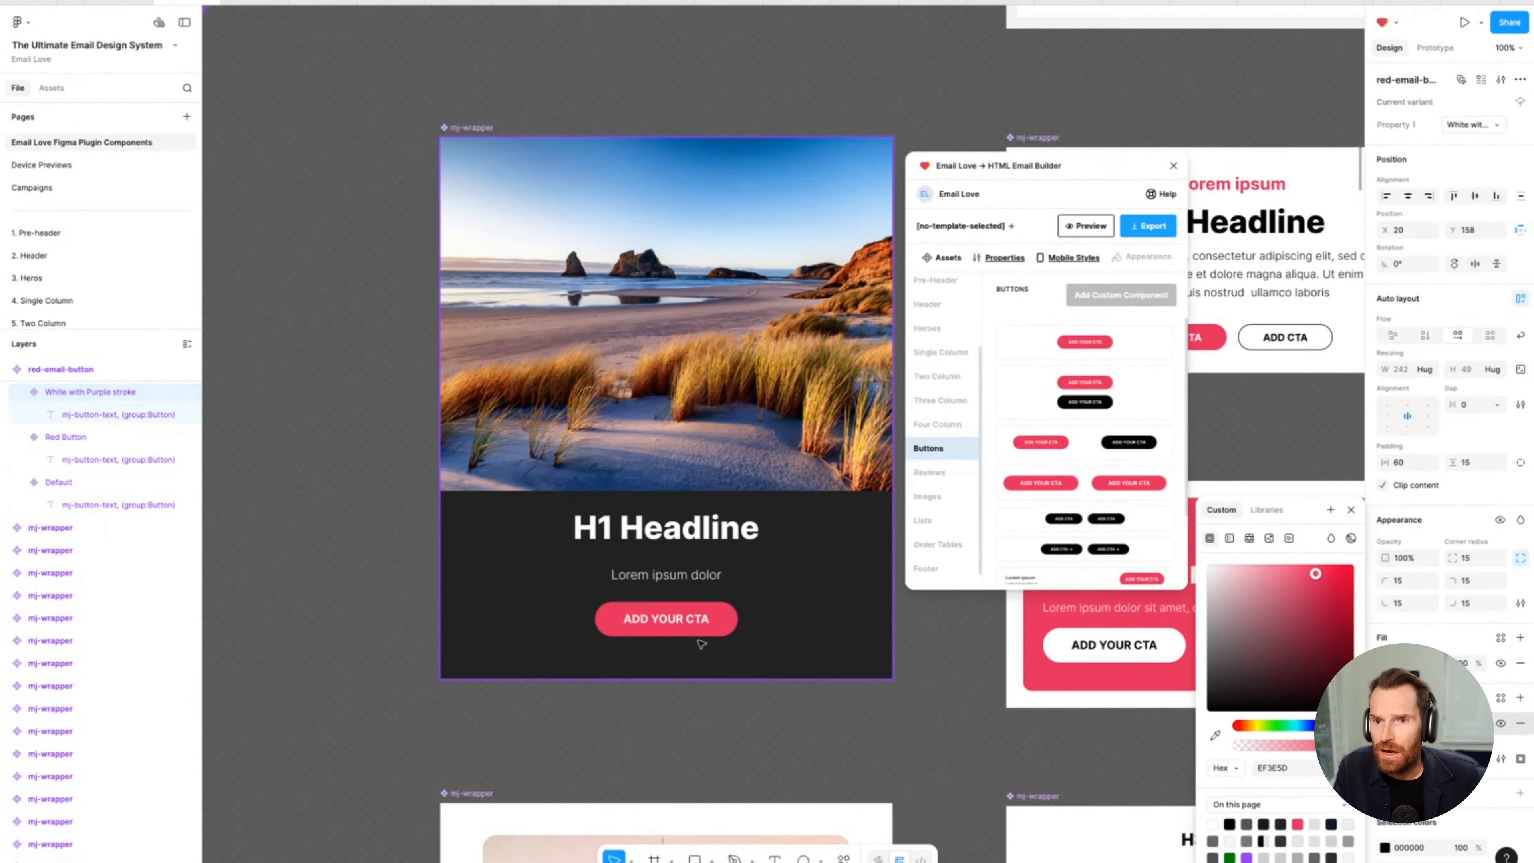
{"action": "scroll", "coordinate": [333, 311], "scroll_direction": "left", "scroll_amount": 5}
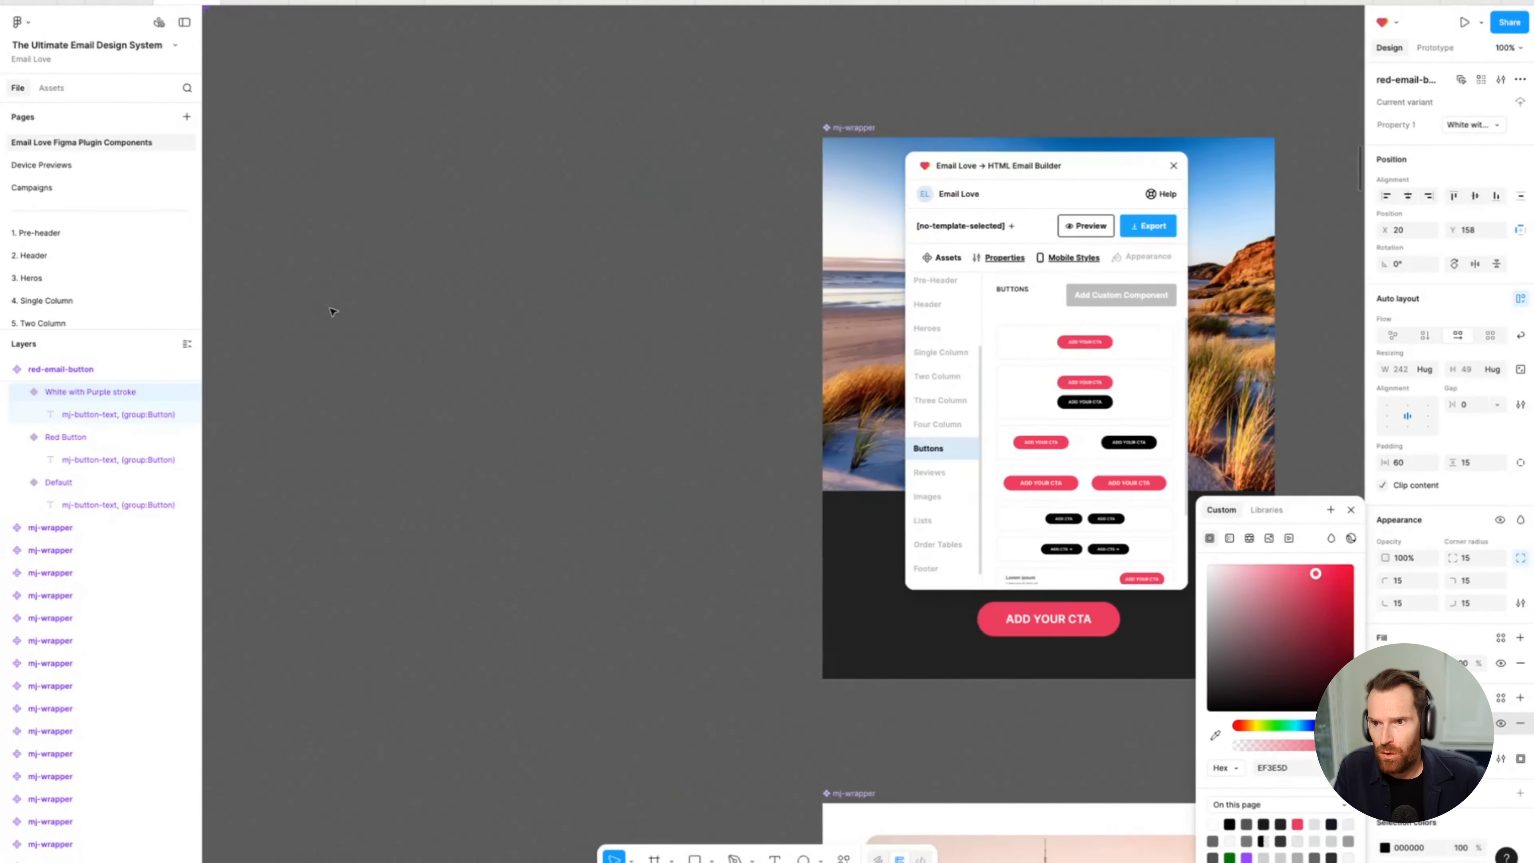
{"action": "scroll", "coordinate": [333, 311], "scroll_direction": "left", "scroll_amount": 5}
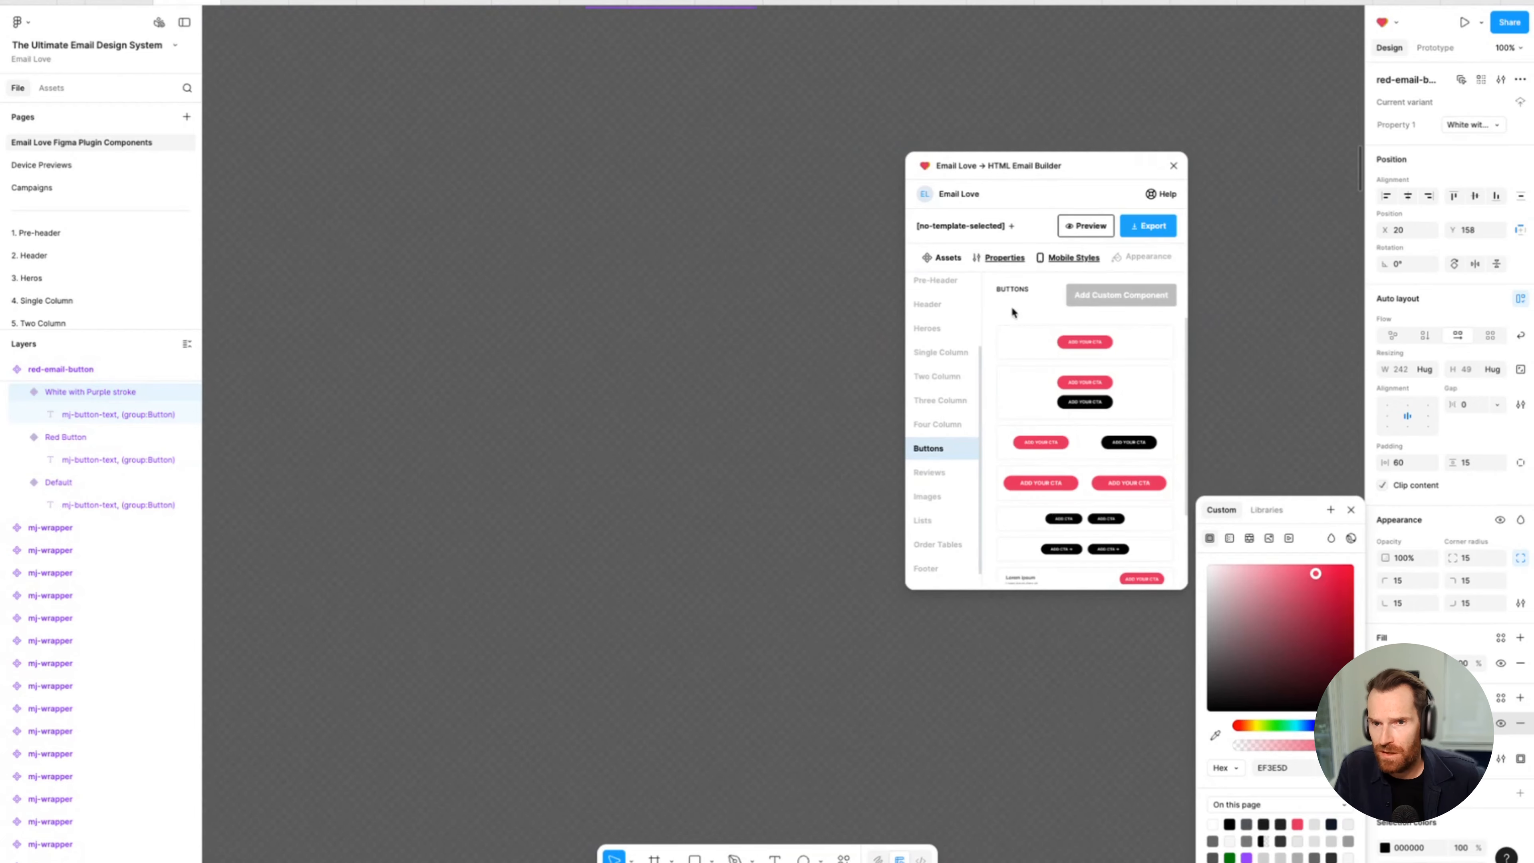
{"action": "scroll", "coordinate": [583, 330], "scroll_direction": "up", "scroll_amount": 5}
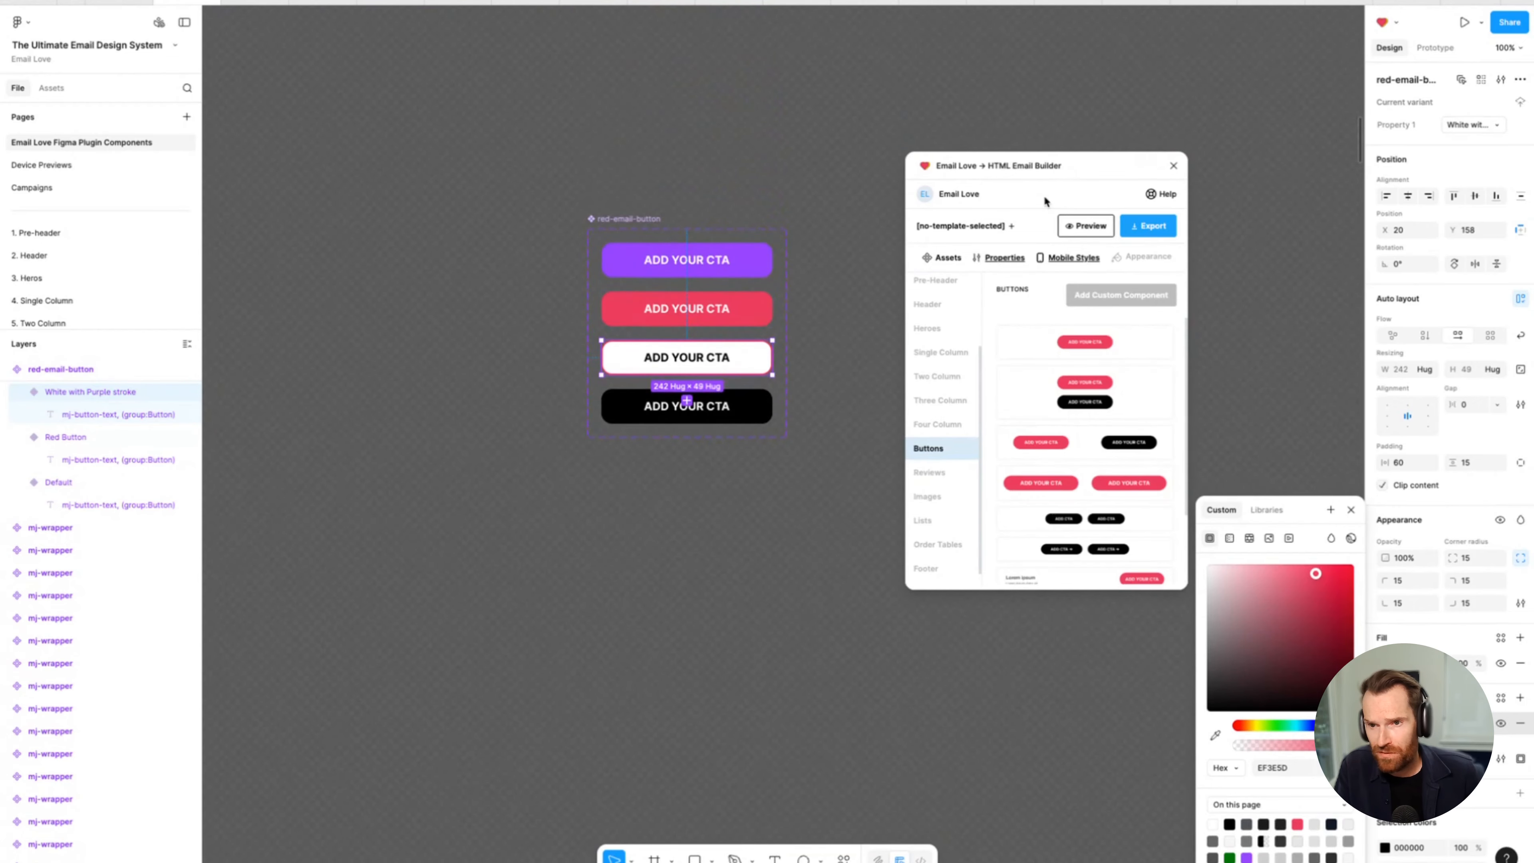
{"action": "scroll", "coordinate": [697, 396], "scroll_direction": "right", "scroll_amount": 3}
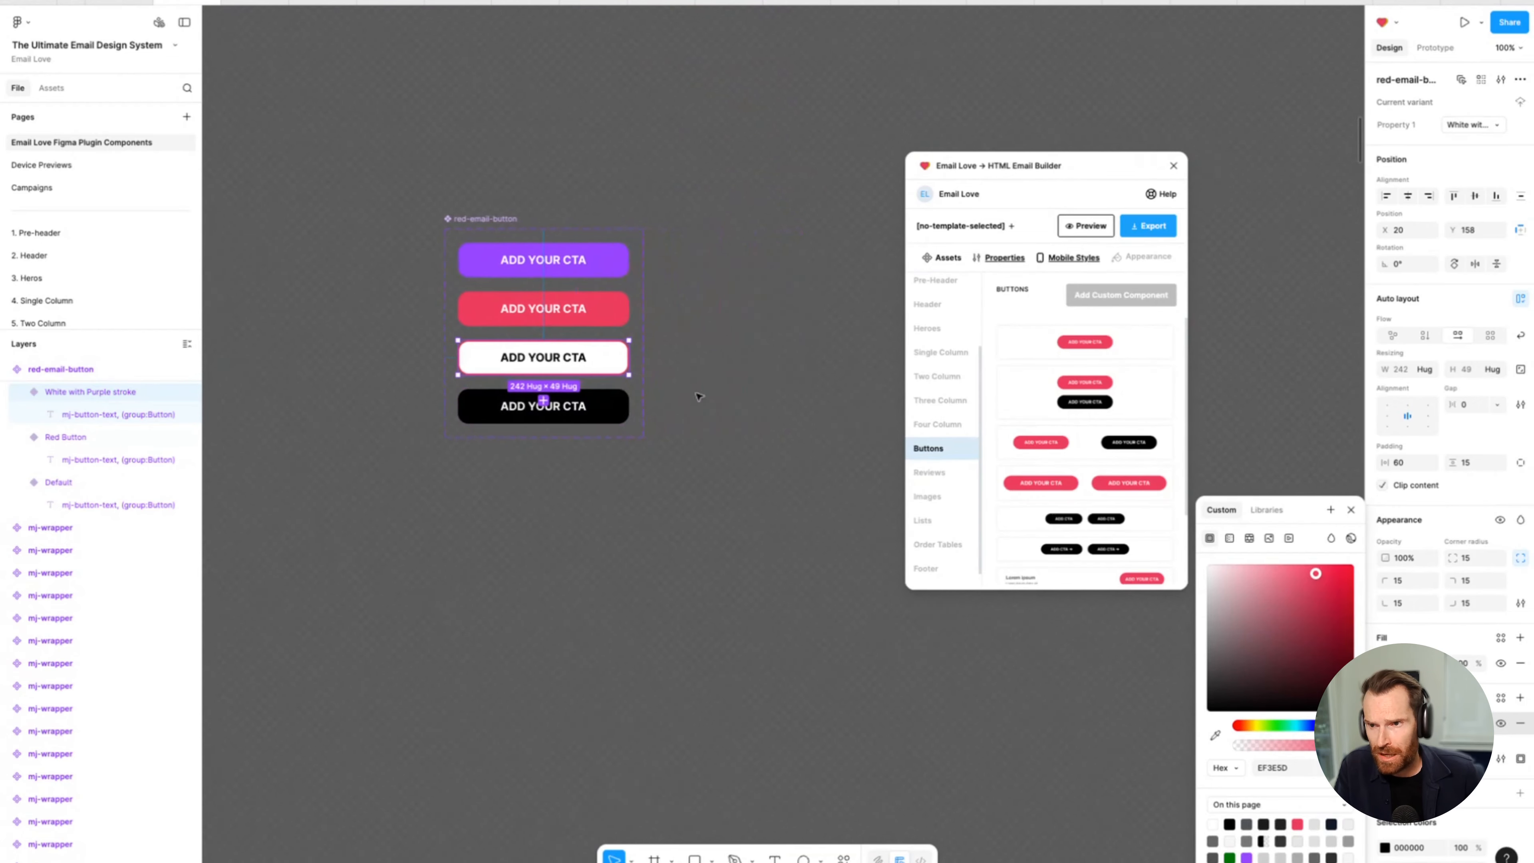
Create a new EmailLove template frame and add the single red button component from the plugin's Buttons category.
{"action": "left_click", "coordinate": [1012, 227]}
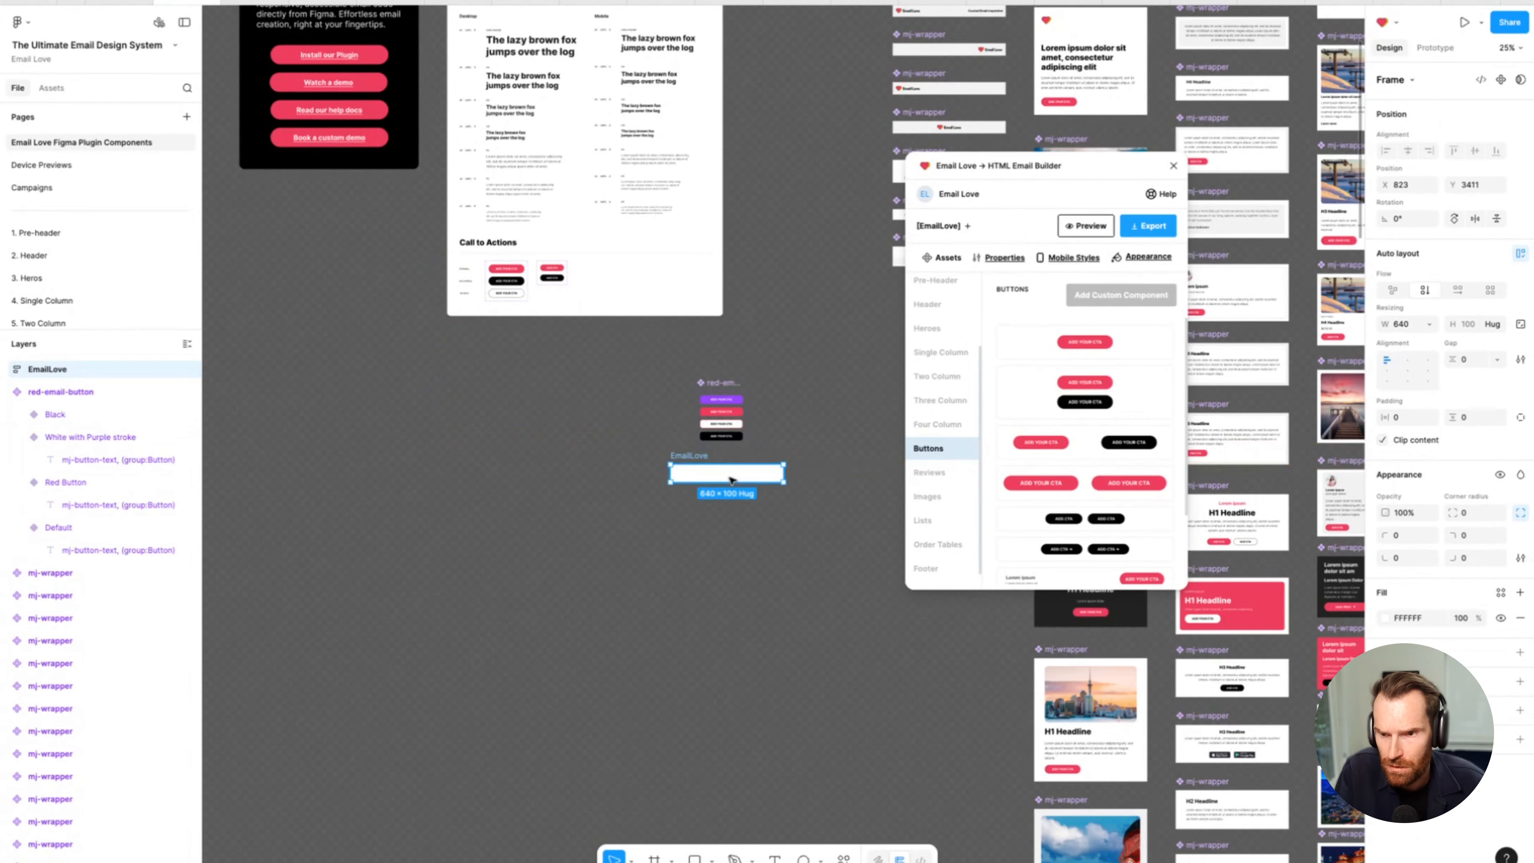
{"action": "key", "text": "super+equal"}
{"action": "key", "text": "super+equal"}
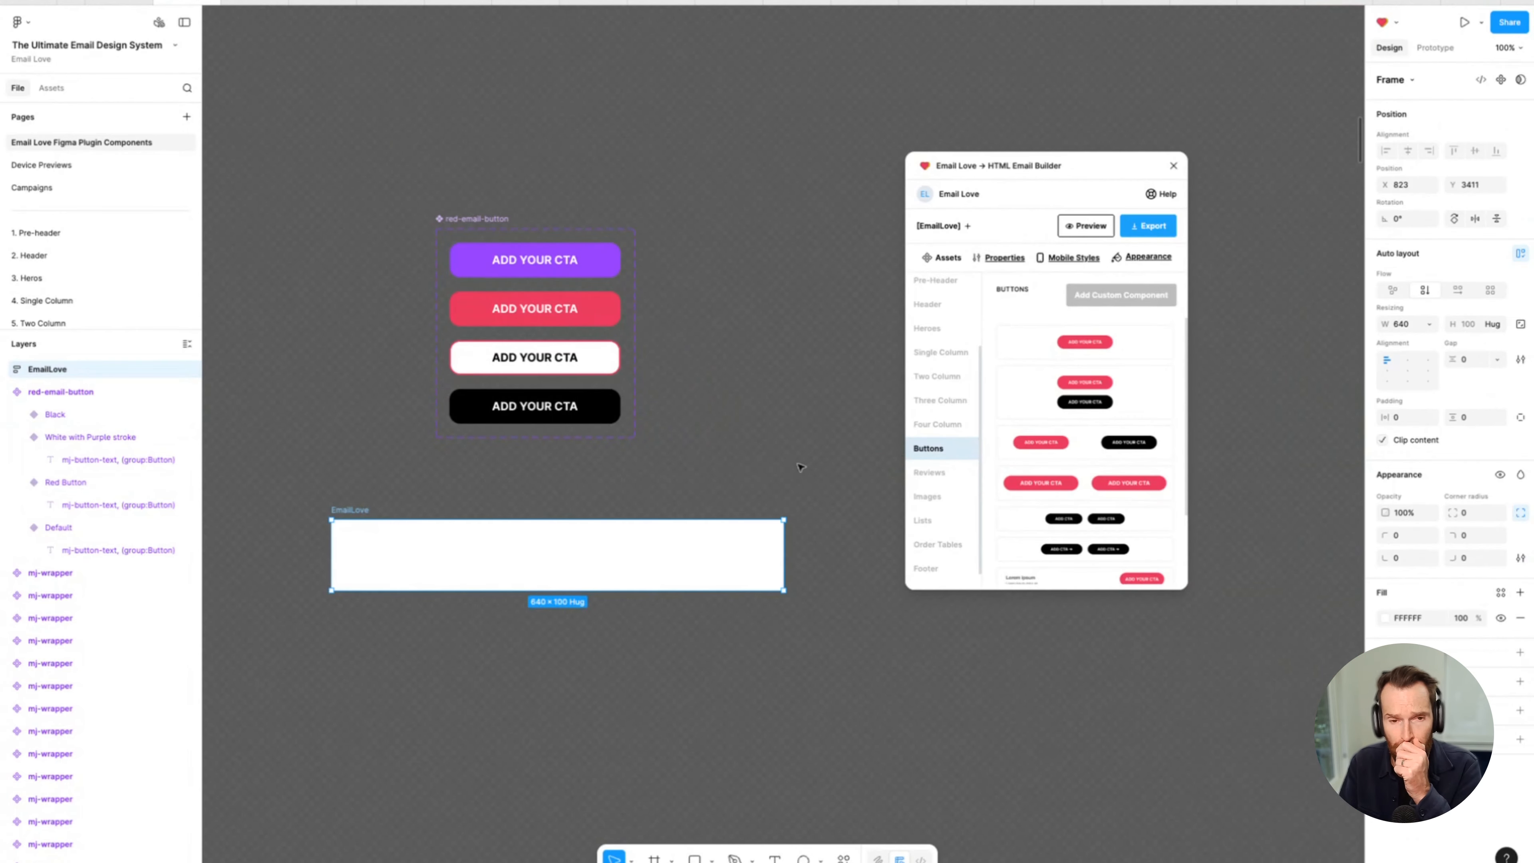
{"action": "left_click", "coordinate": [1083, 343]}
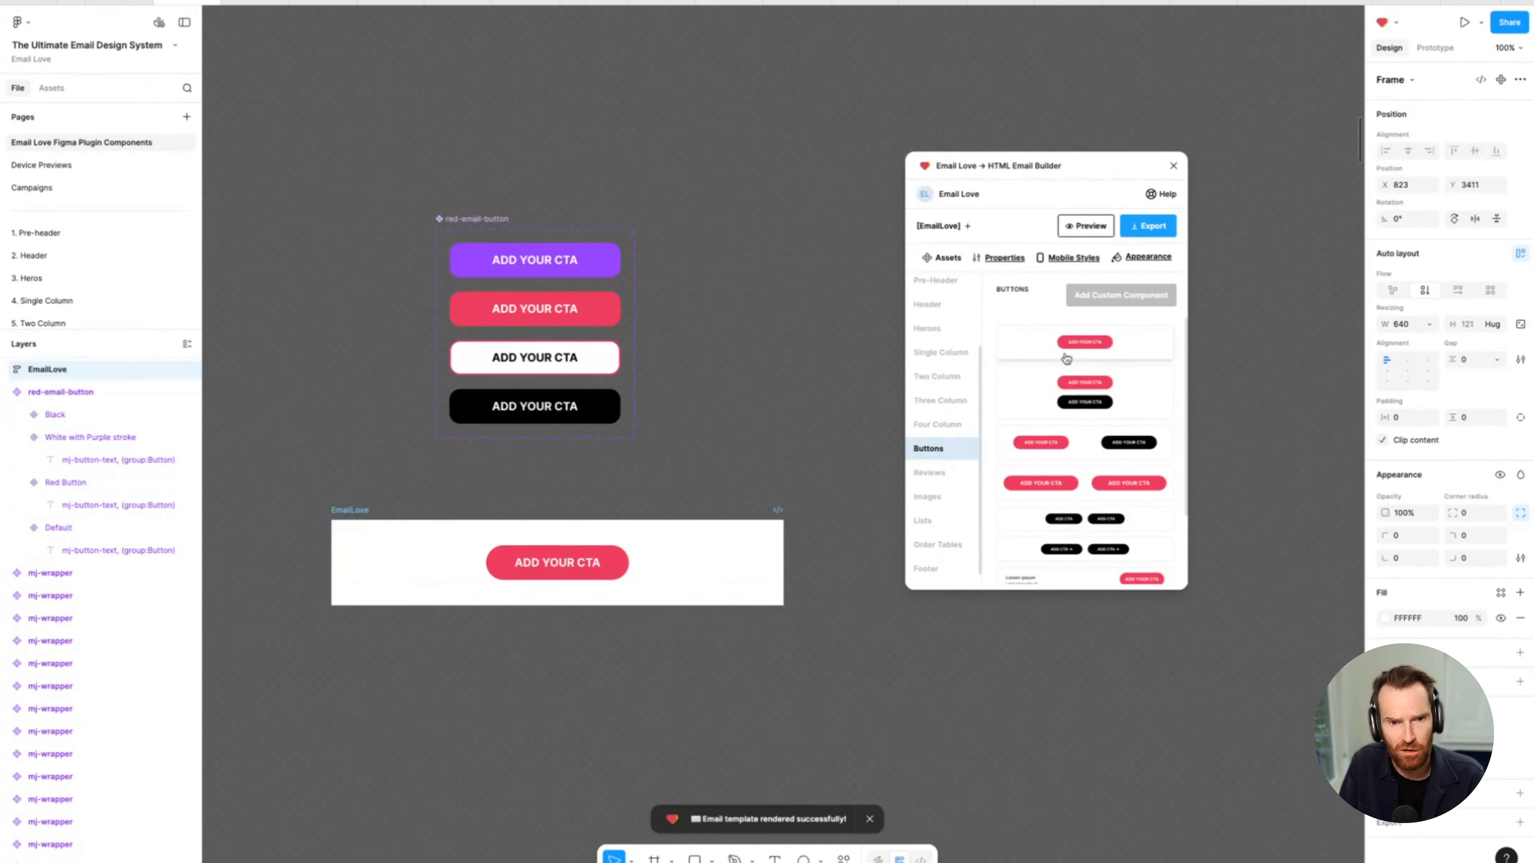
Replace the red button in the EmailLove template with a Default instance of red-email-button from the assets.
{"action": "left_click", "coordinate": [555, 561]}
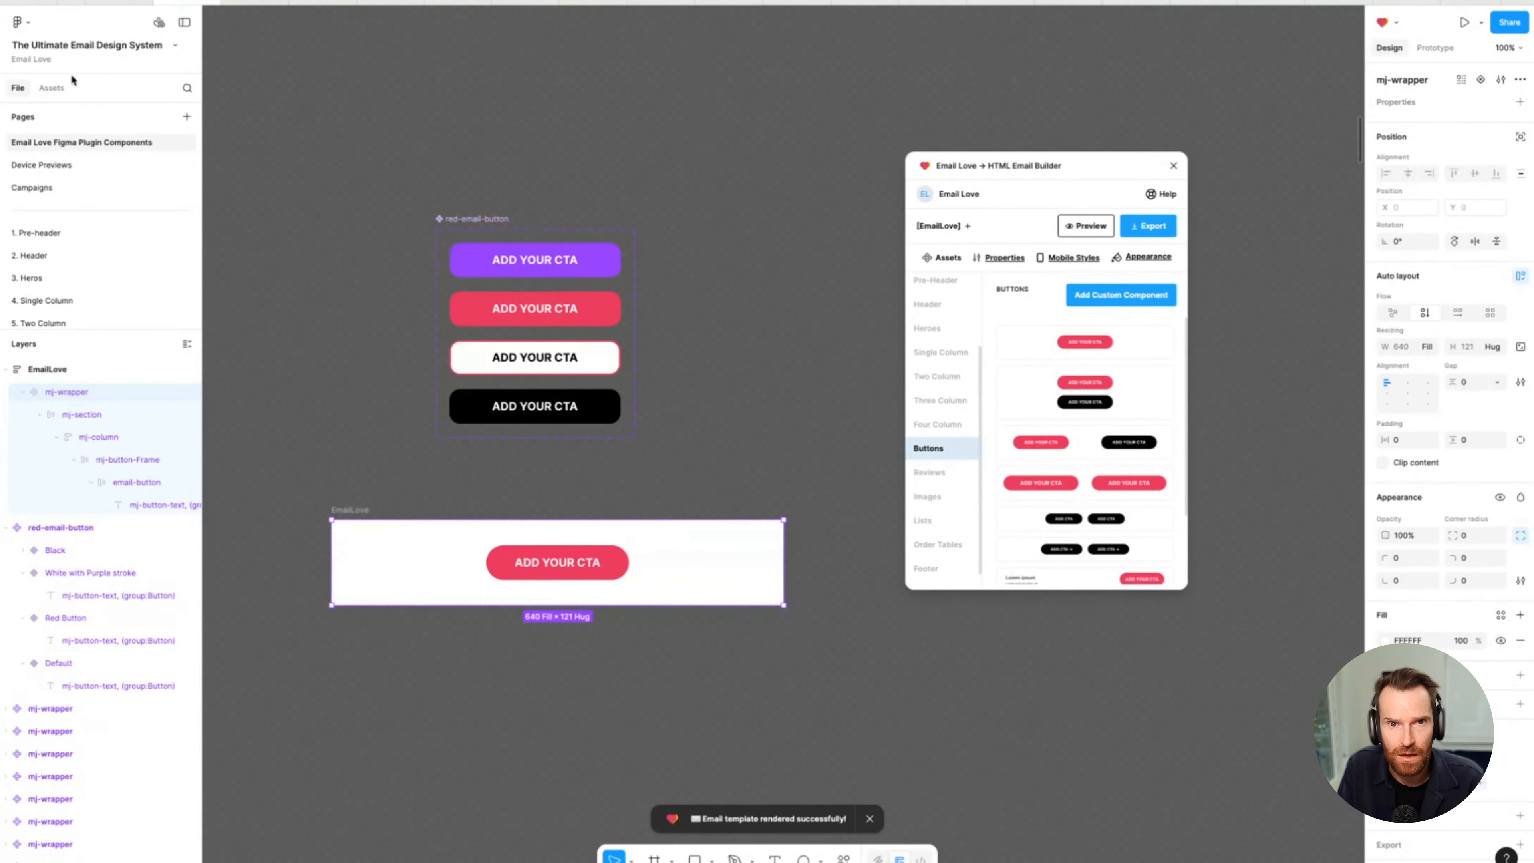
{"action": "left_click", "coordinate": [49, 89]}
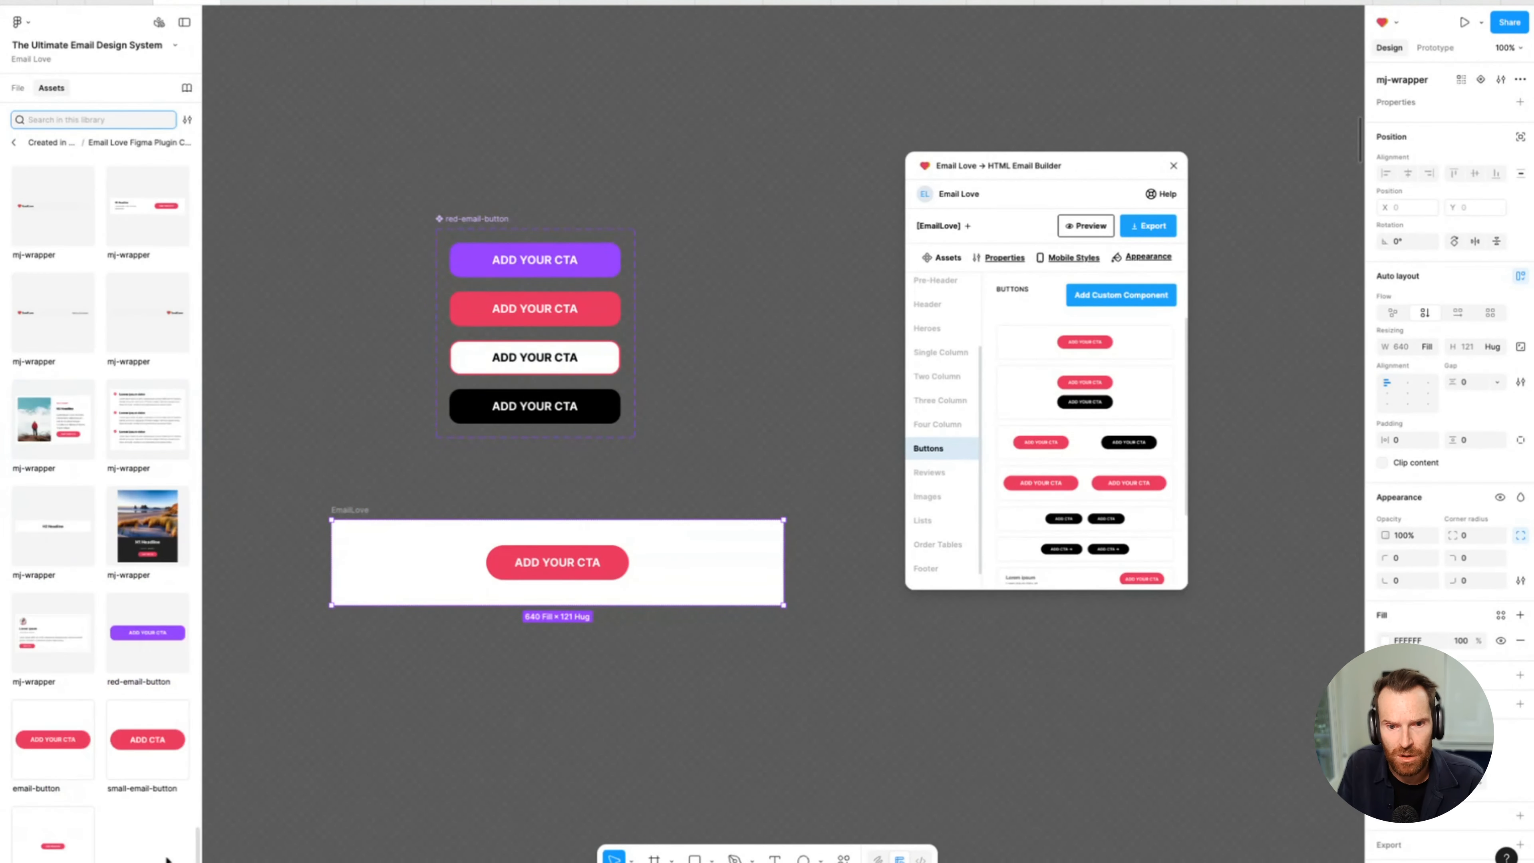
{"action": "left_click", "coordinate": [146, 648]}
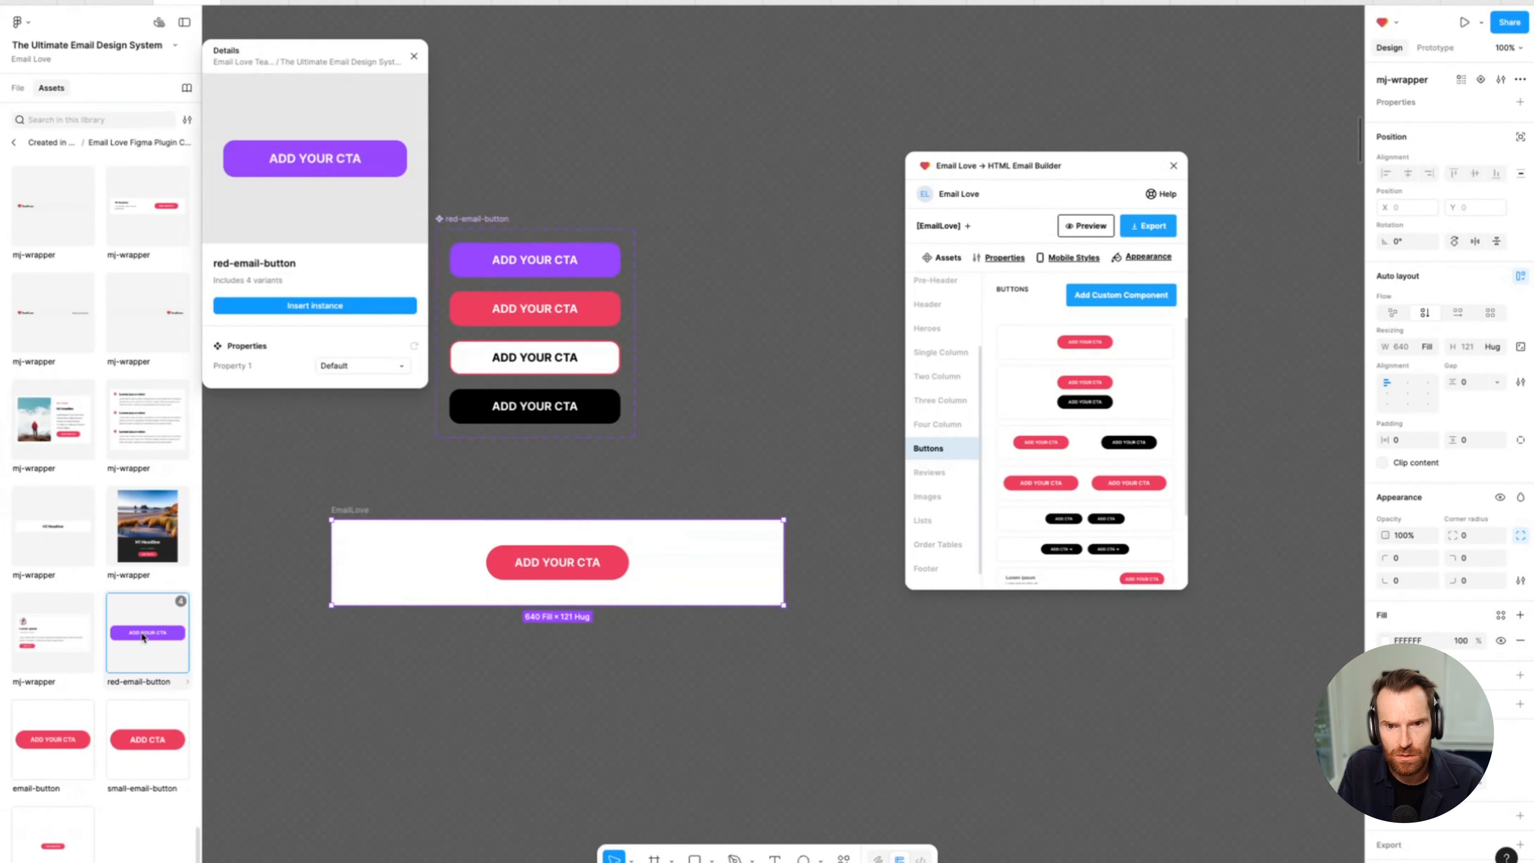
{"action": "left_click", "coordinate": [326, 306]}
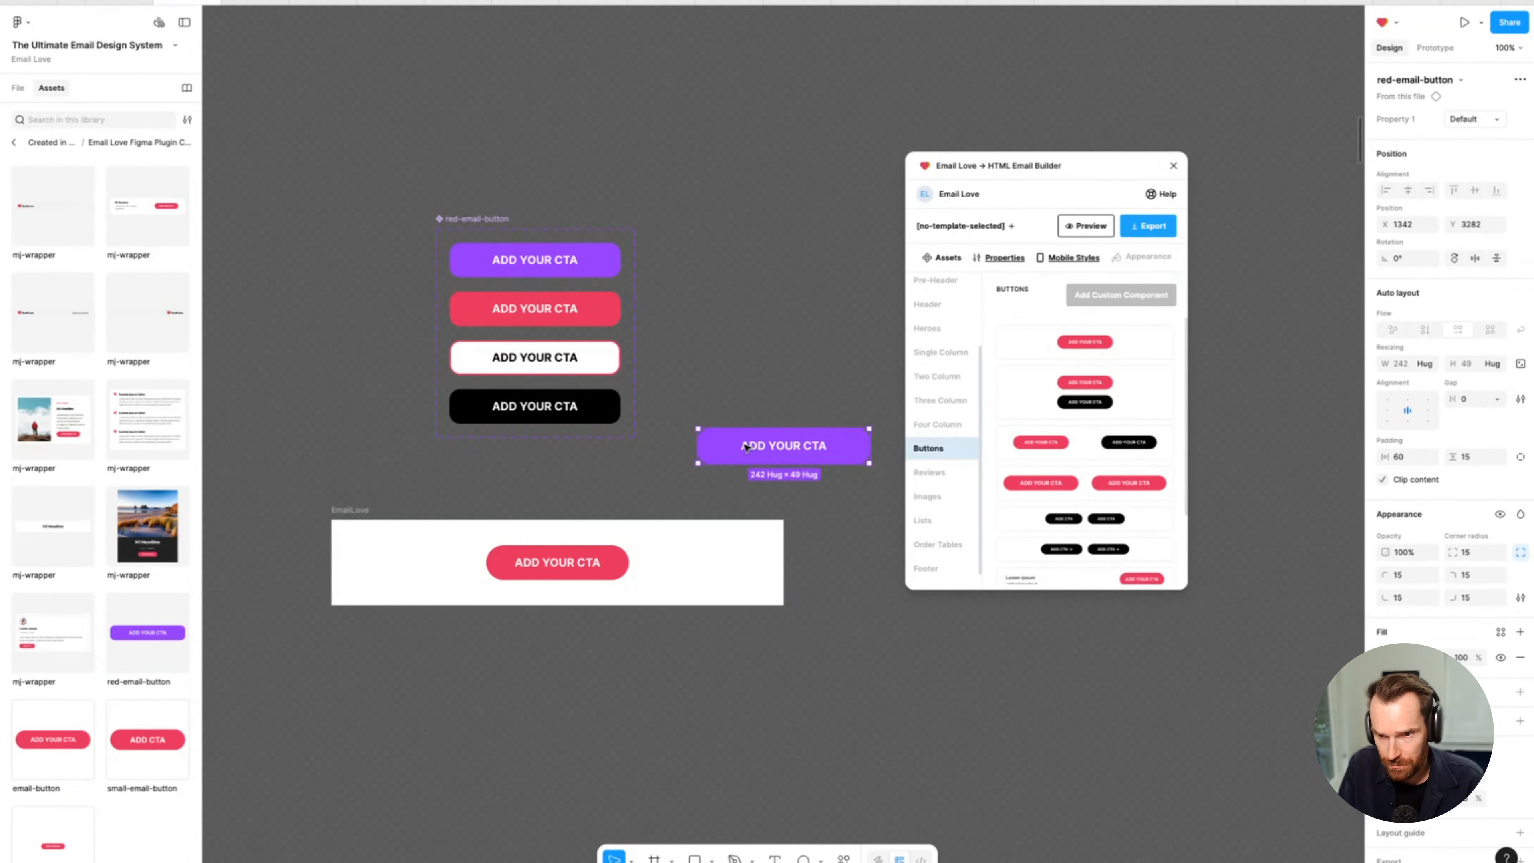
{"action": "left_click_drag", "start_coordinate": [747, 447], "coordinate": [603, 559]}
{"action": "left_click", "coordinate": [512, 565]}
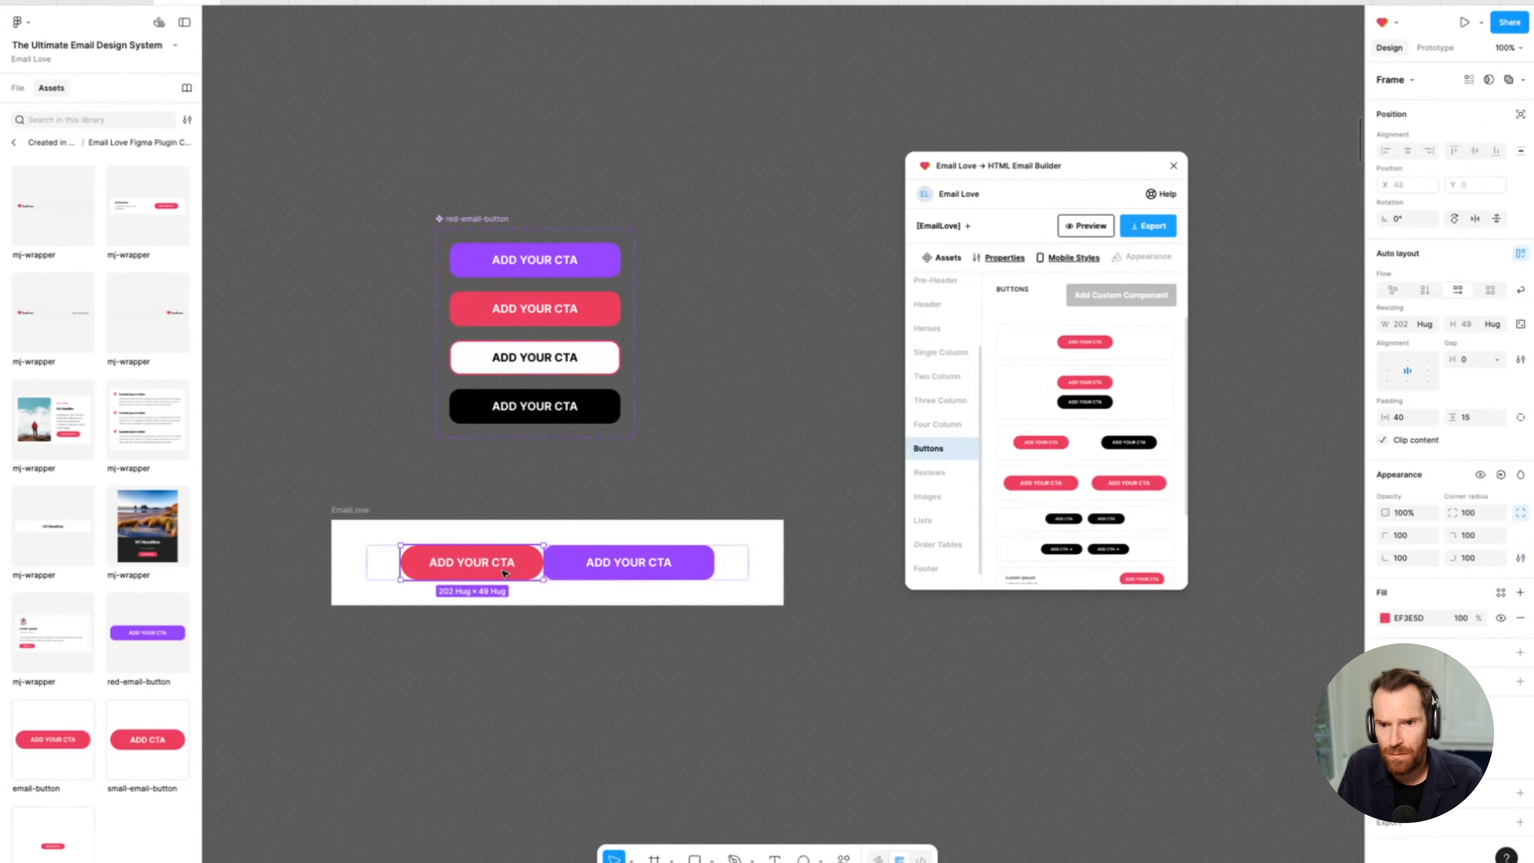
{"action": "key", "text": "Delete"}
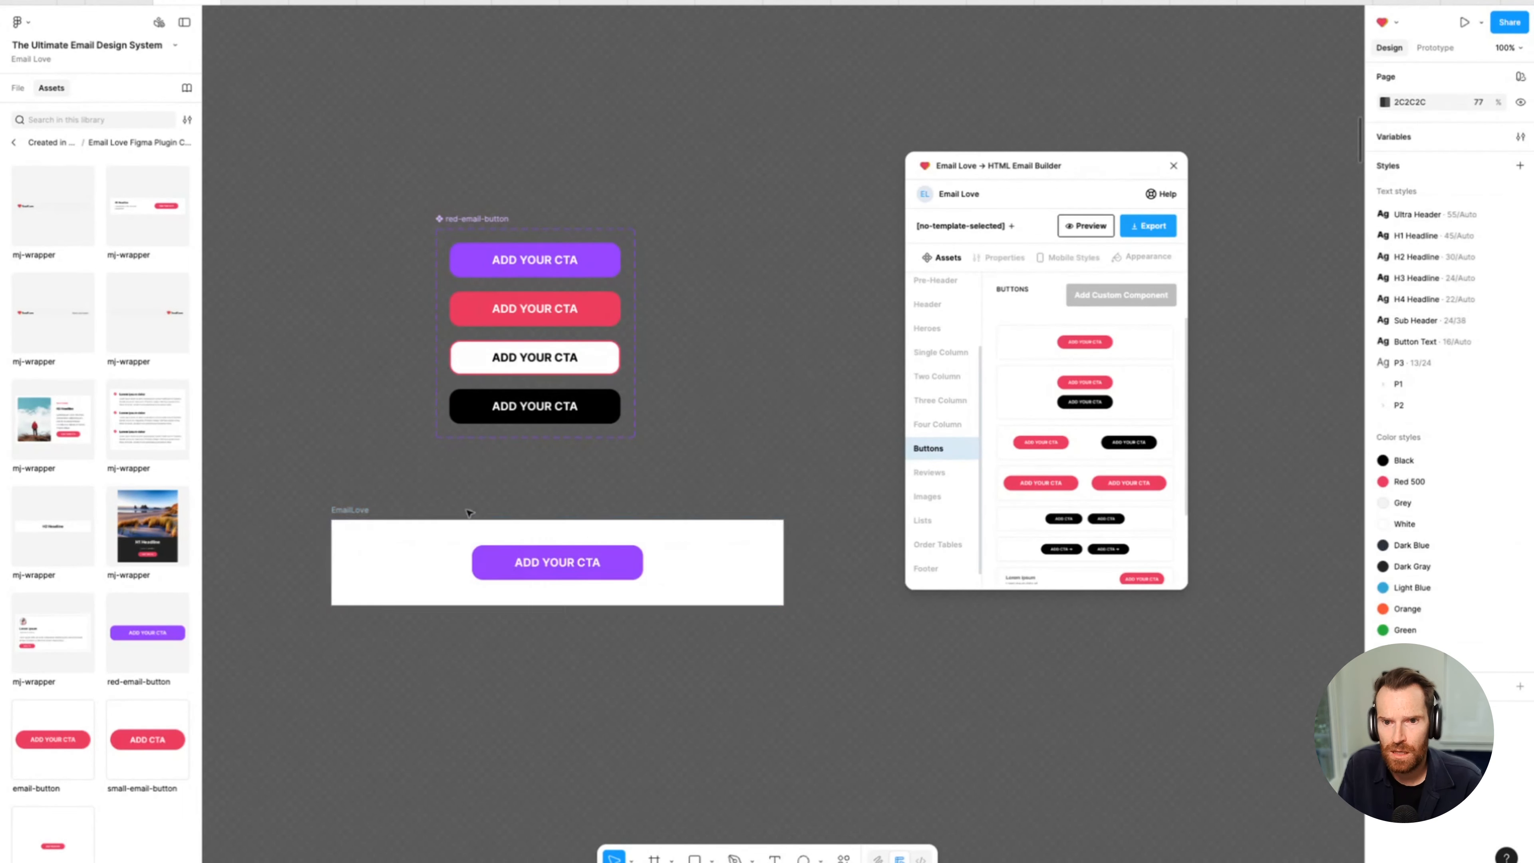
Pull the purple button's mj-wrapper out of the EmailLove frame and add it to the plugin's Buttons category as a custom component.
{"action": "left_click", "coordinate": [376, 547]}
{"action": "left_click_drag", "start_coordinate": [375, 547], "coordinate": [388, 447]}
{"action": "left_click", "coordinate": [401, 491]}
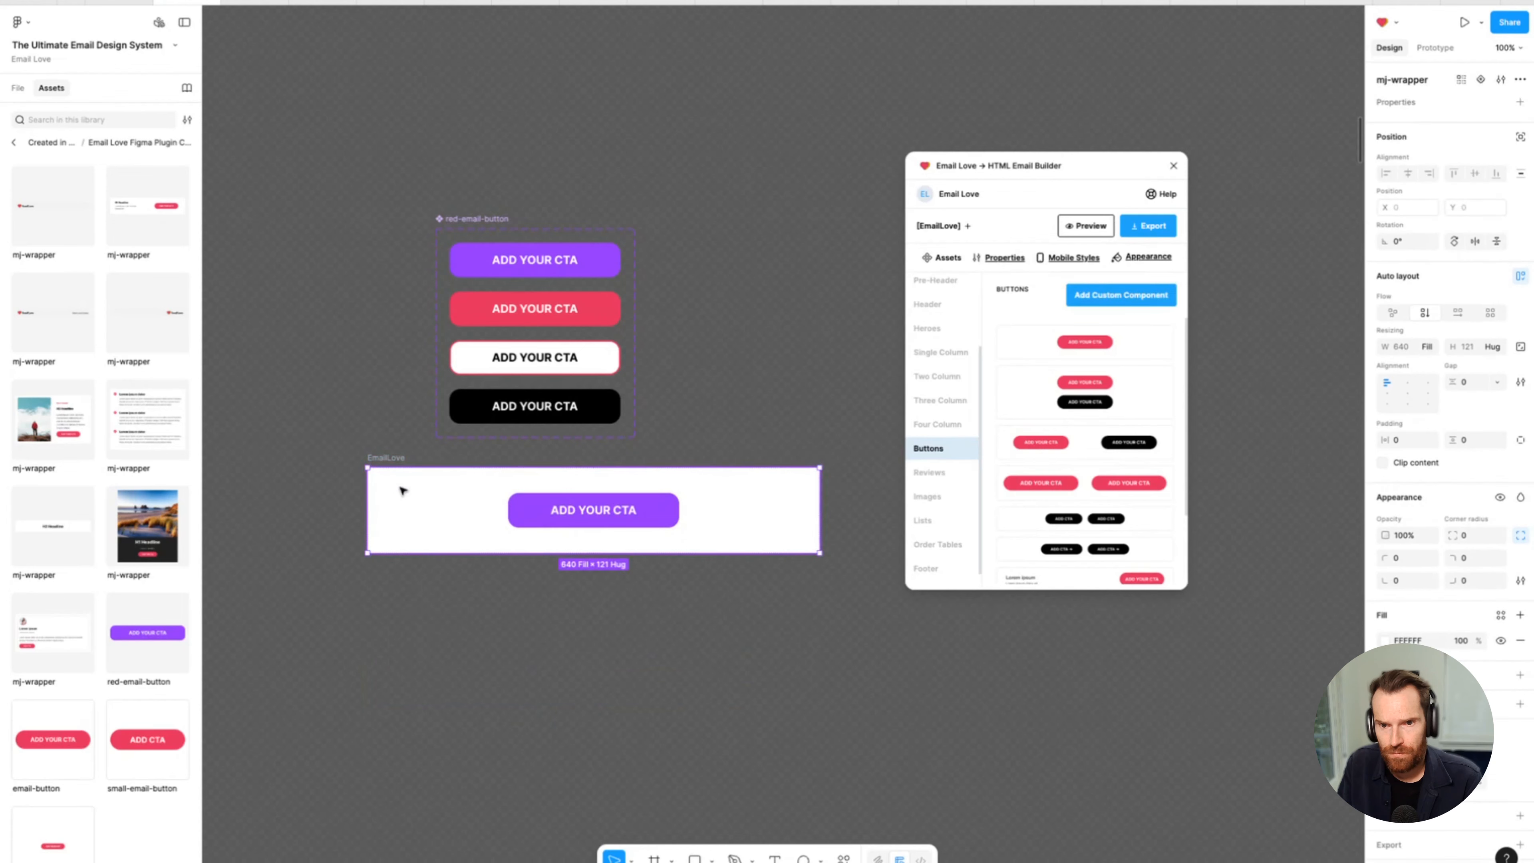
{"action": "left_click_drag", "start_coordinate": [428, 494], "coordinate": [411, 591]}
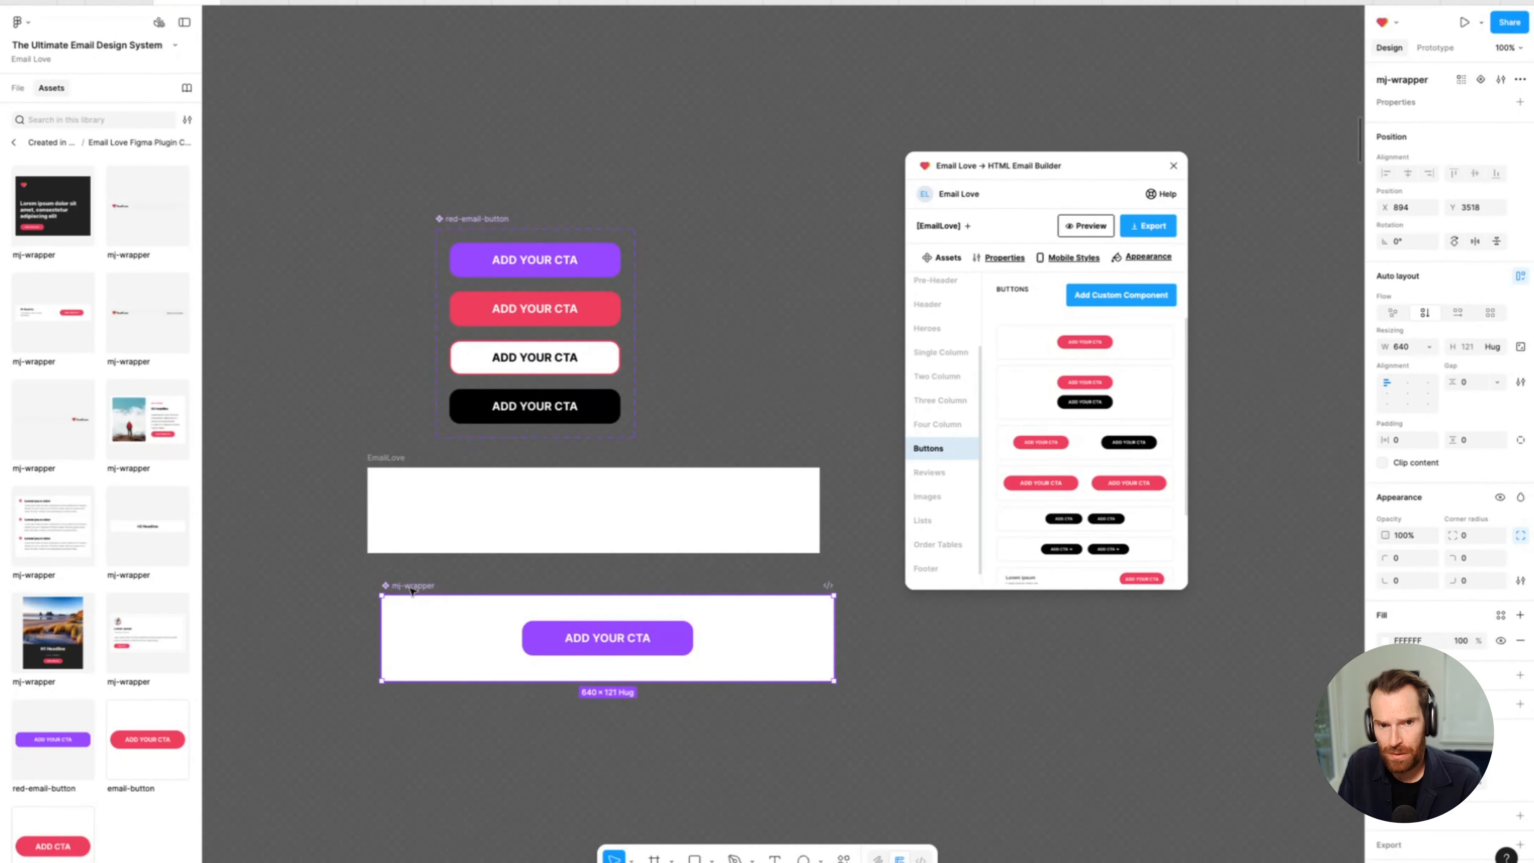
{"action": "left_click", "coordinate": [1136, 300]}
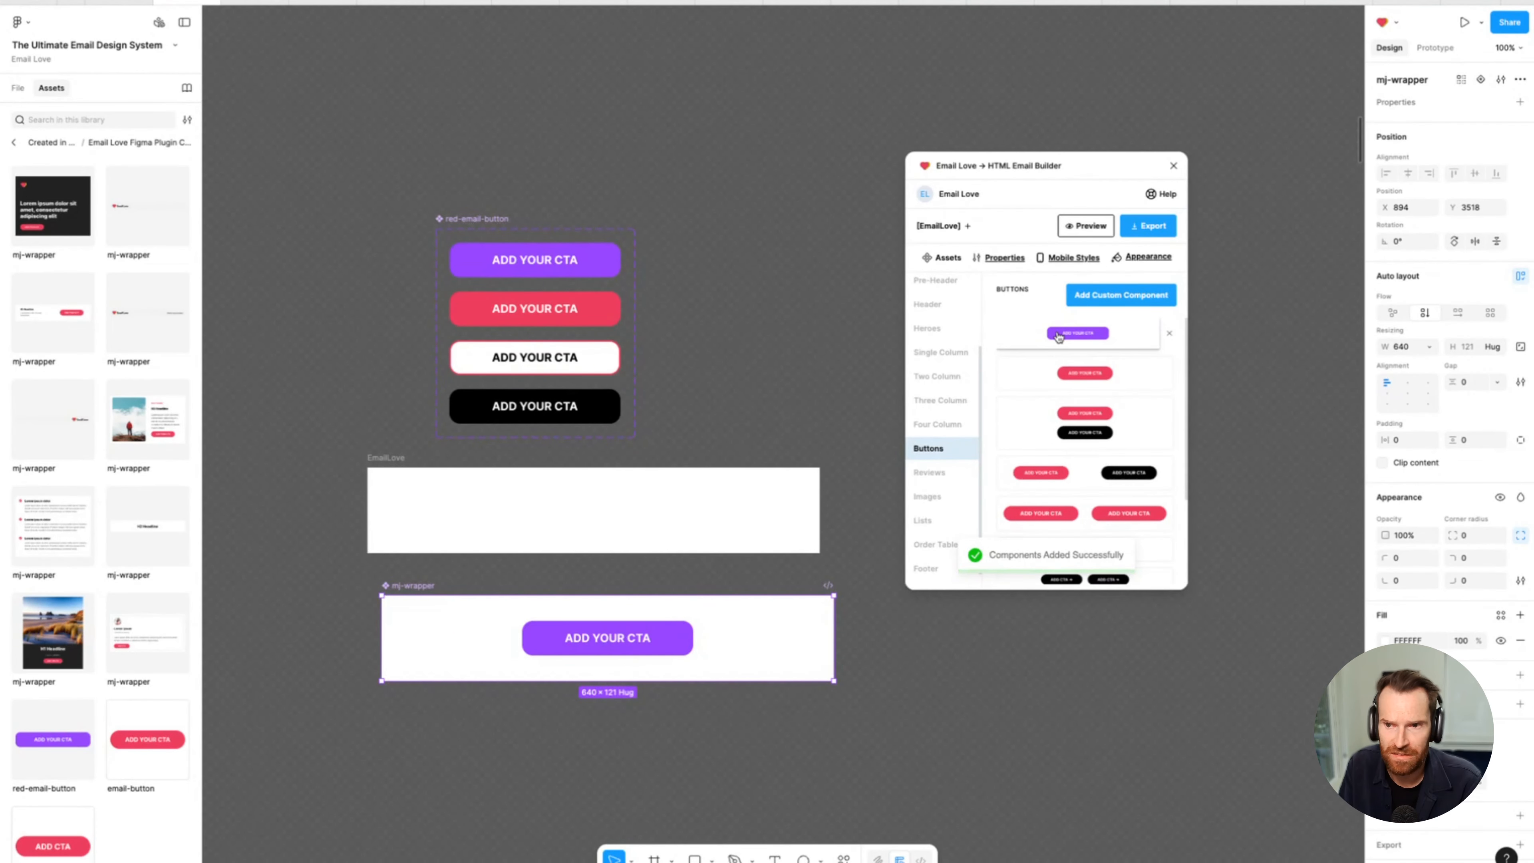
Test the custom purple button by inserting it into the empty EmailLove frame, and delete that frame.
{"action": "left_click", "coordinate": [686, 518]}
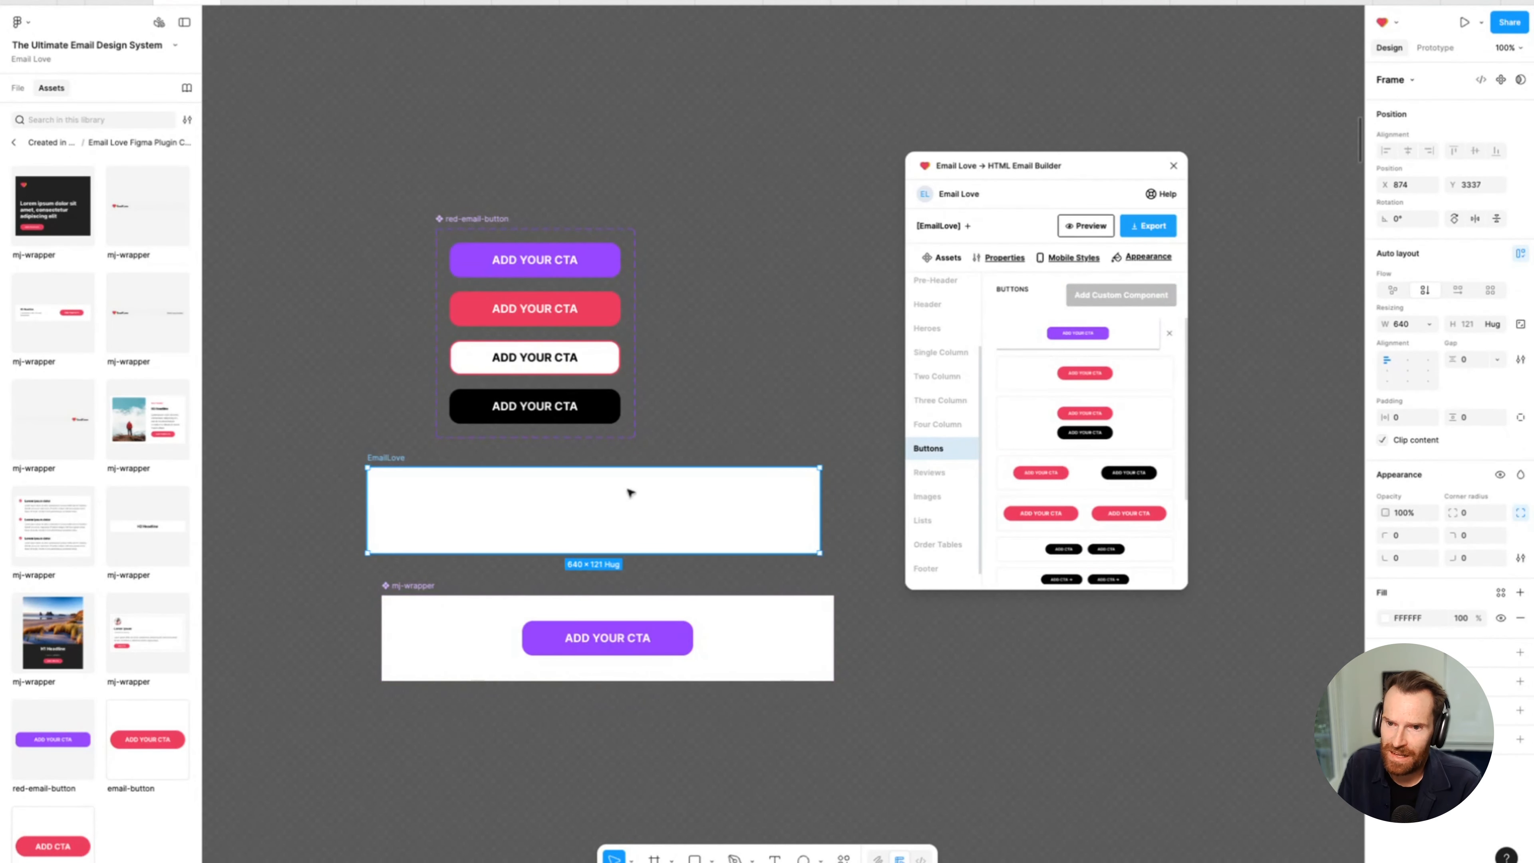
{"action": "left_click", "coordinate": [1041, 333]}
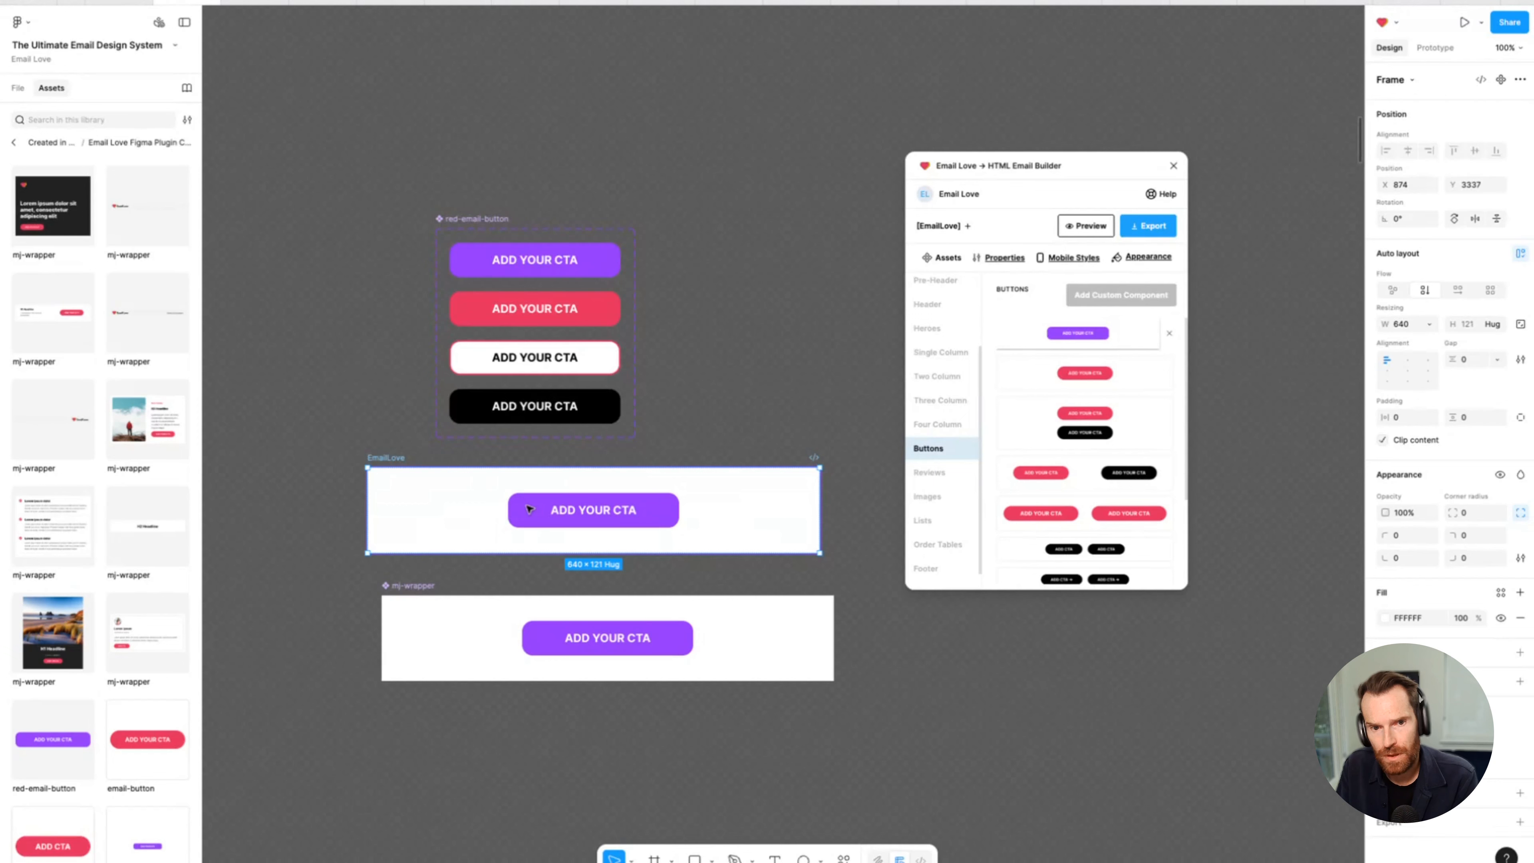
{"action": "left_click", "coordinate": [749, 355]}
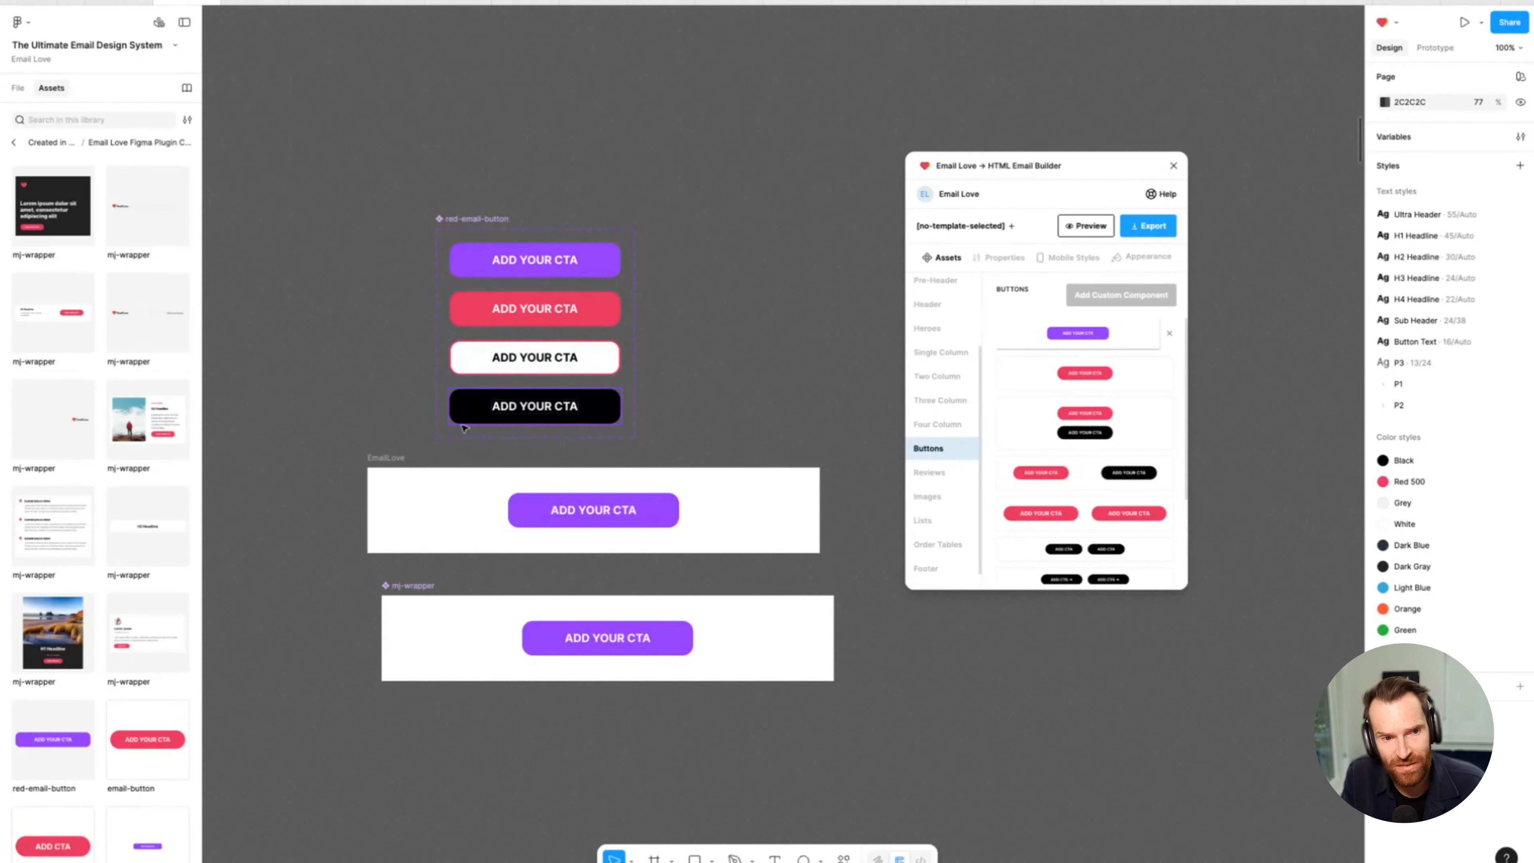
{"action": "left_click", "coordinate": [396, 459]}
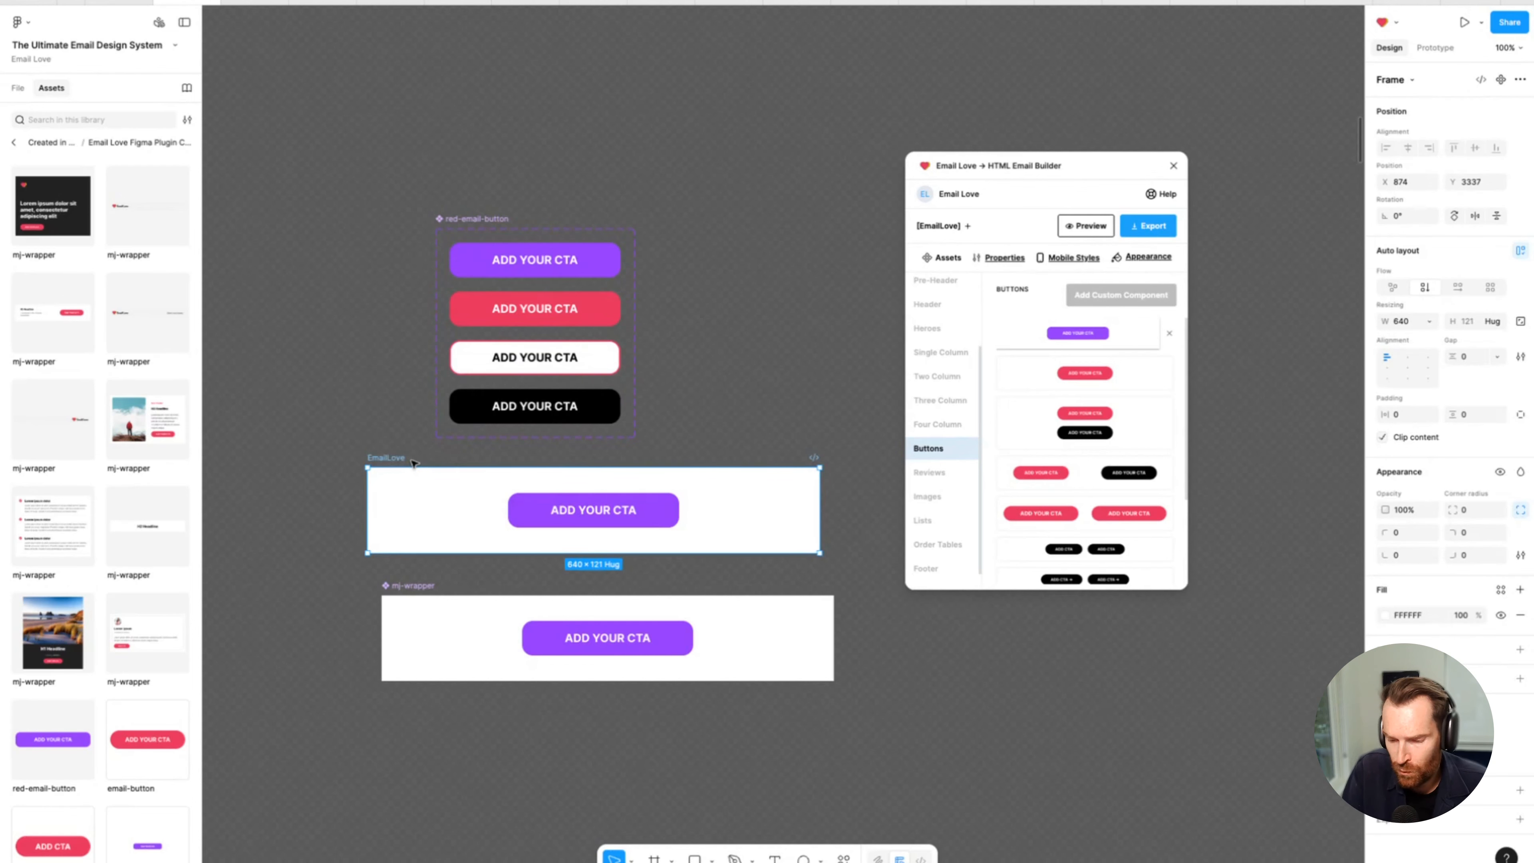
{"action": "key", "text": "Delete"}
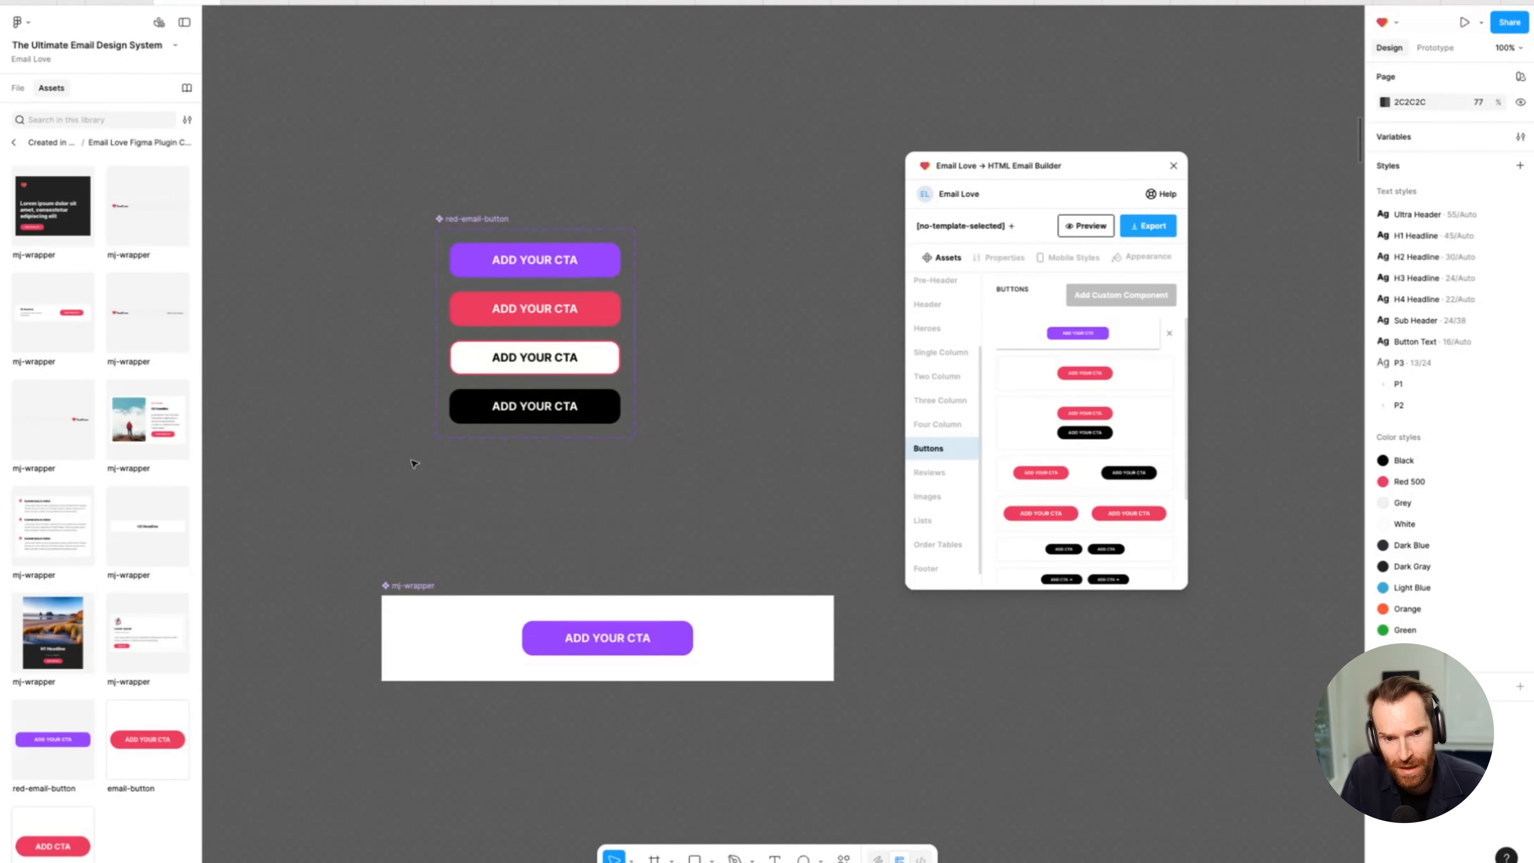